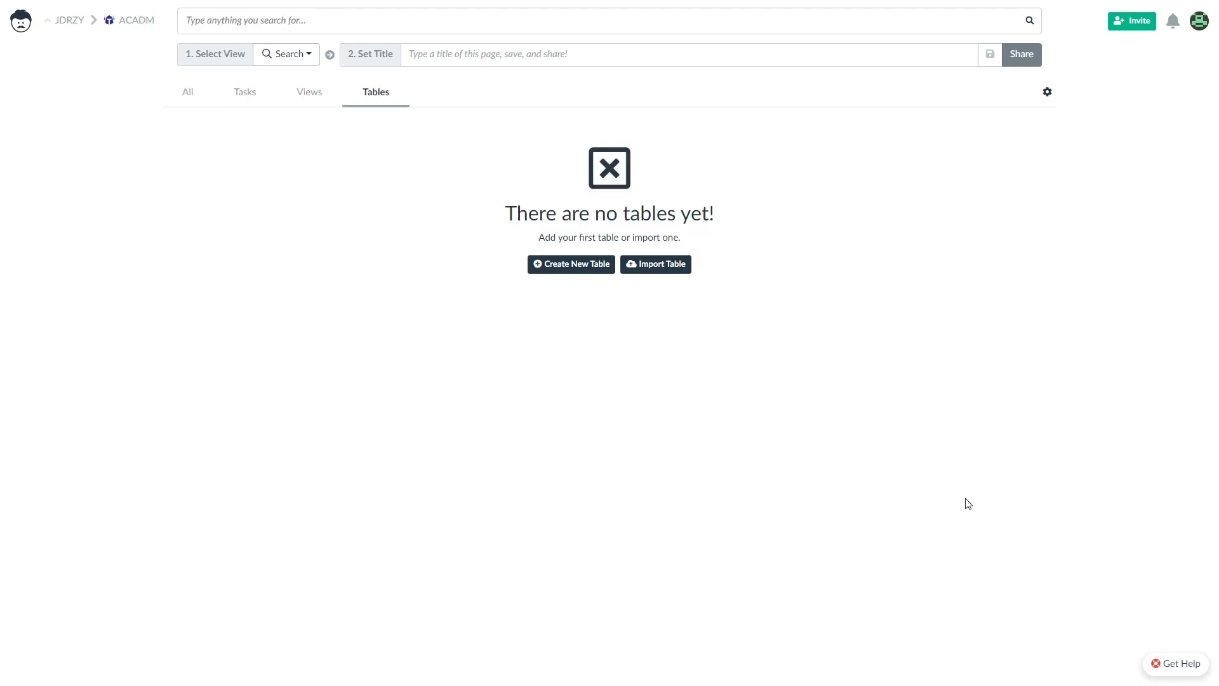
# Start a new table and give it a blue people icon, found by searching 'peop'.
pyautogui.click(577, 265)
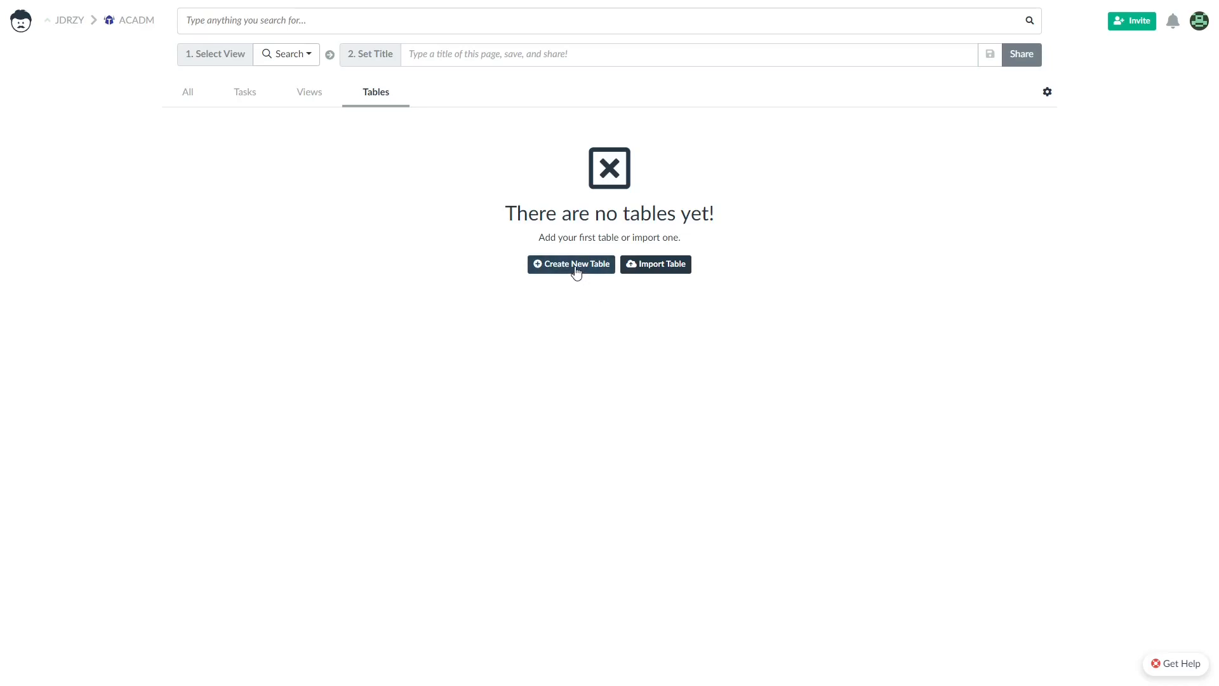
pyautogui.click(208, 203)
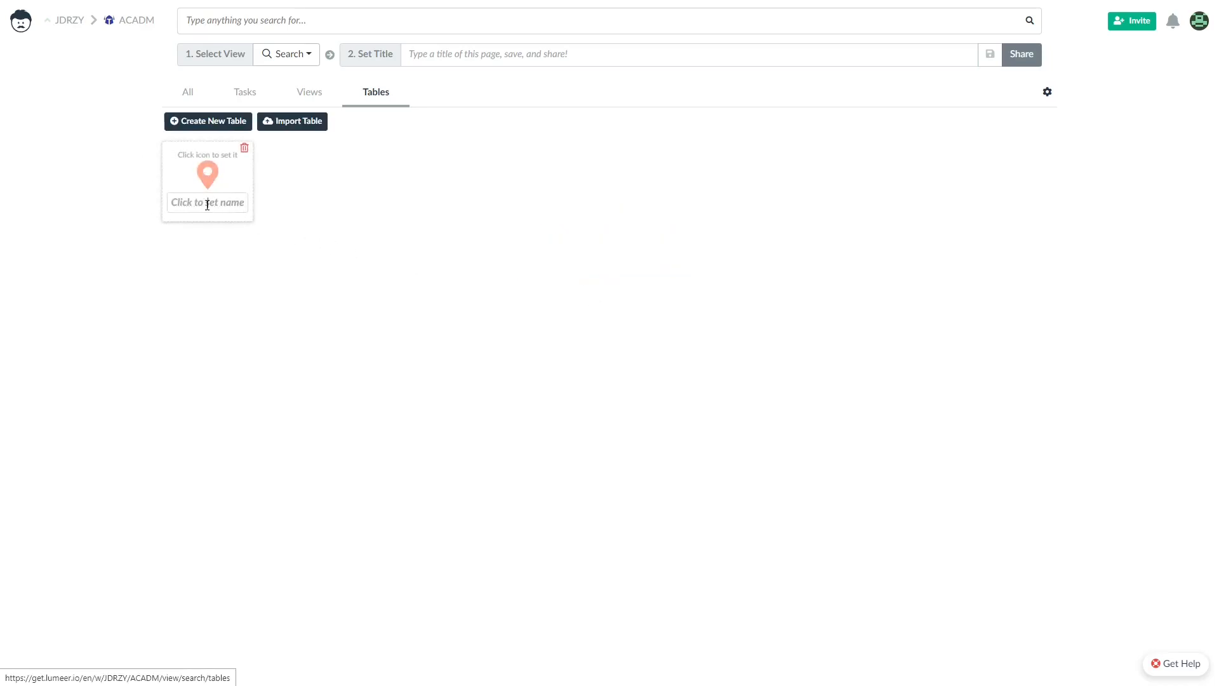
pyautogui.click(199, 179)
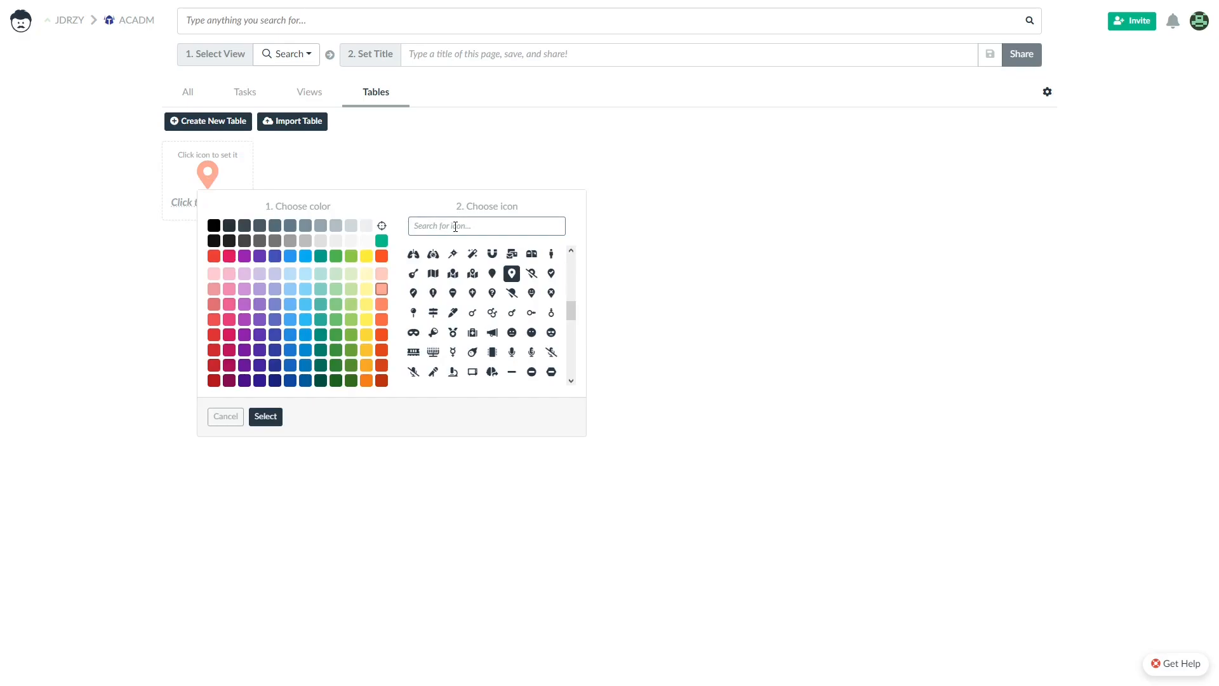
pyautogui.write('peopl')
pyautogui.click(467, 253)
pyautogui.click(334, 335)
pyautogui.click(265, 416)
# Name the new table Employees.
pyautogui.click(208, 203)
pyautogui.write('Employees')
pyautogui.press('Return')
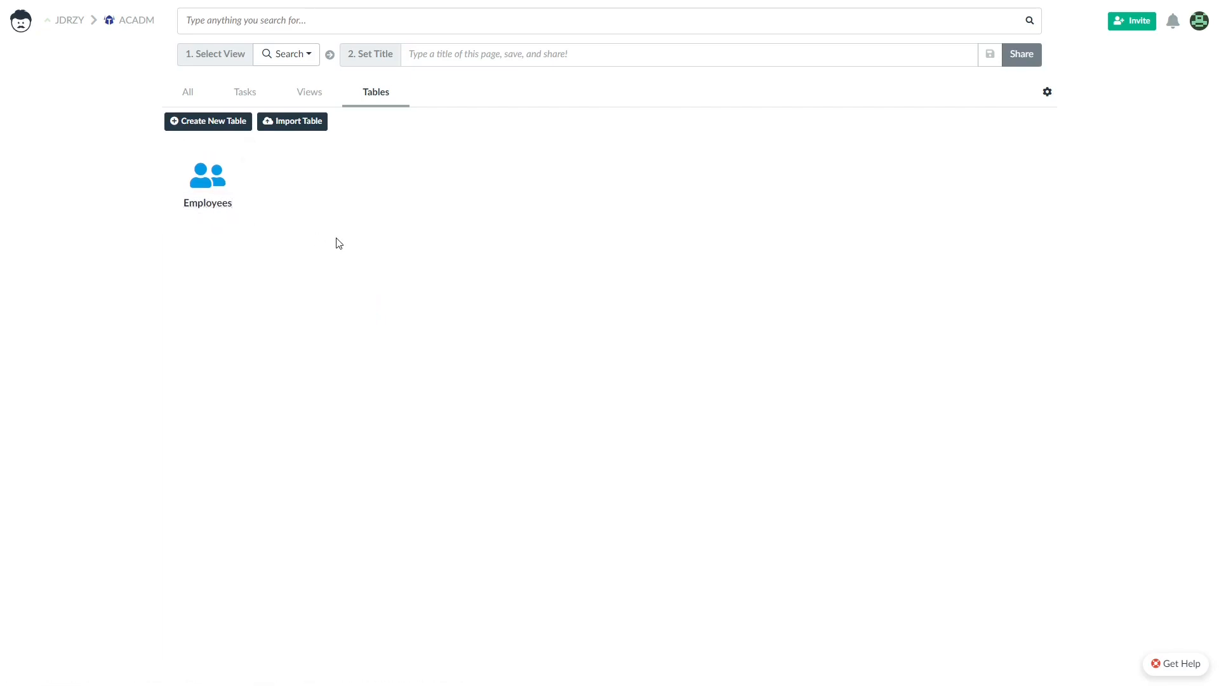
# Open the Employees table and add the Name and Position columns.
pyautogui.click(209, 181)
pyautogui.click(54, 102)
pyautogui.write('Name')
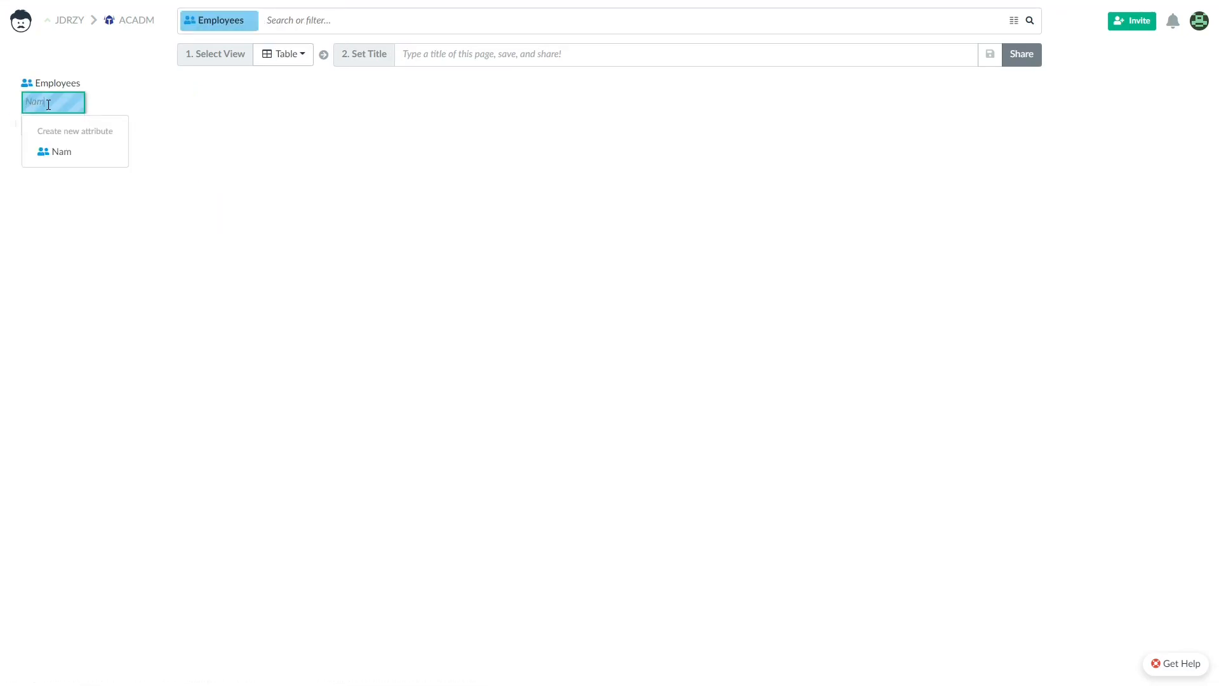
pyautogui.press('Return')
pyautogui.click(108, 99)
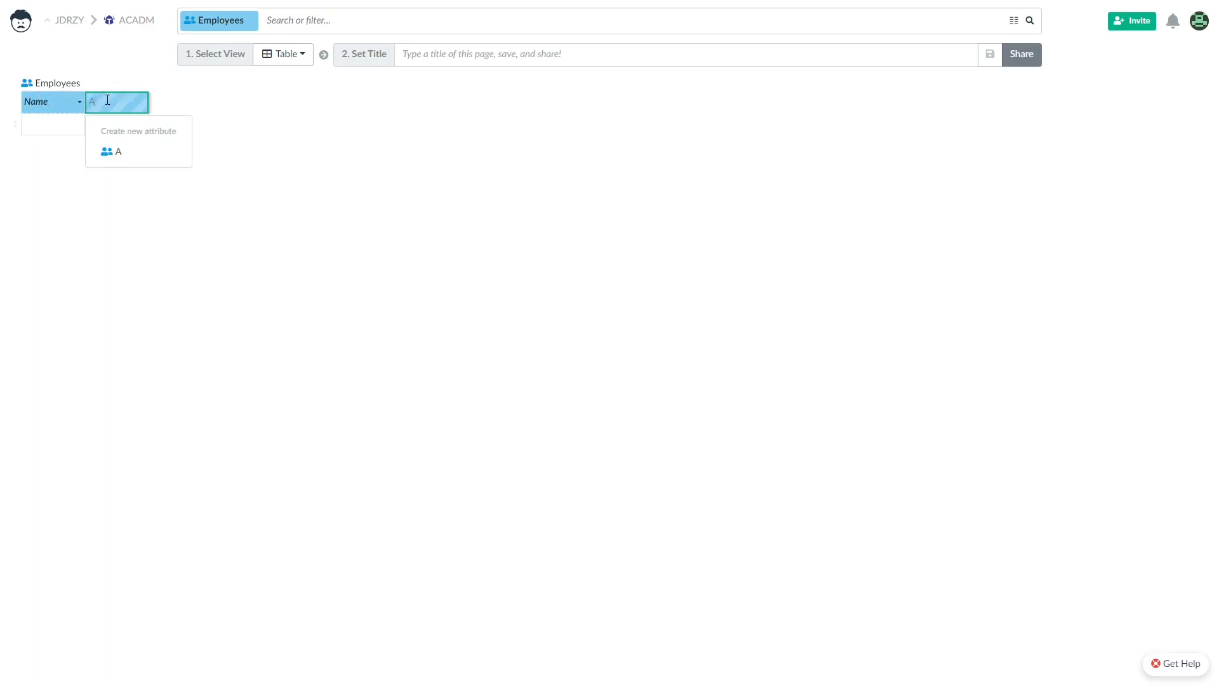
pyautogui.write('Position')
pyautogui.press('Return')
# Add the Employment Type and Email address columns.
pyautogui.click(172, 103)
pyautogui.write('Employment Type')
pyautogui.press('Return')
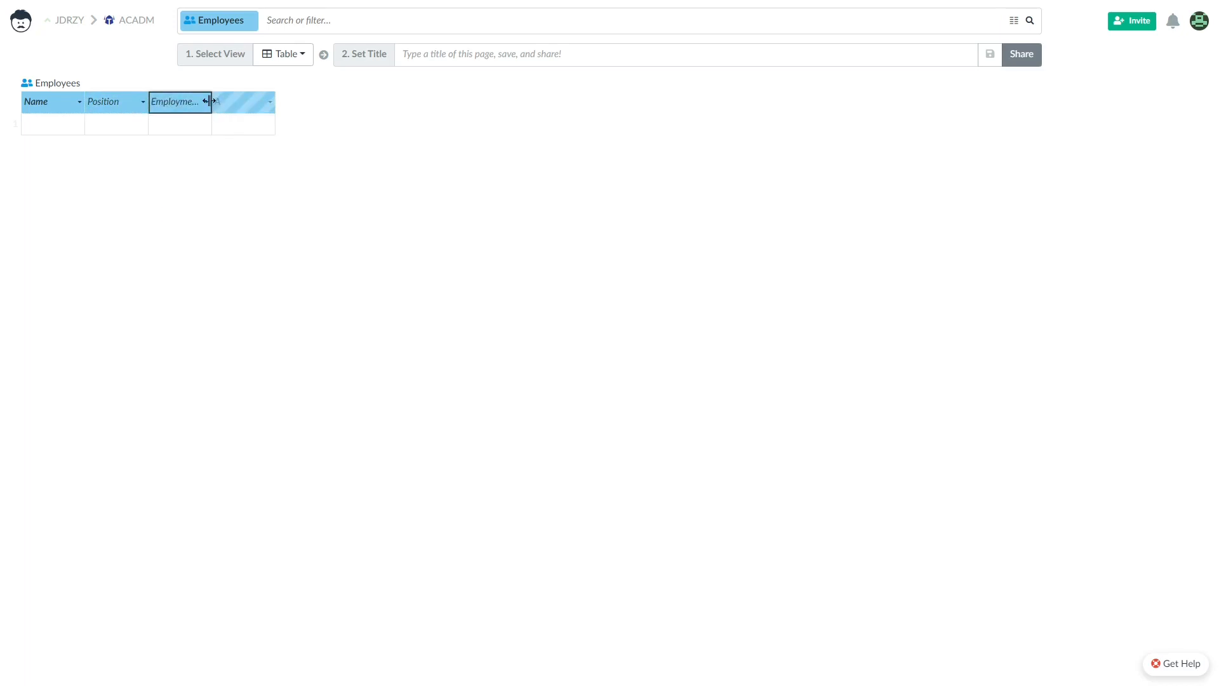
pyautogui.click(289, 102)
pyautogui.write('En')
pyautogui.press('BackSpace')
pyautogui.write('mail address')
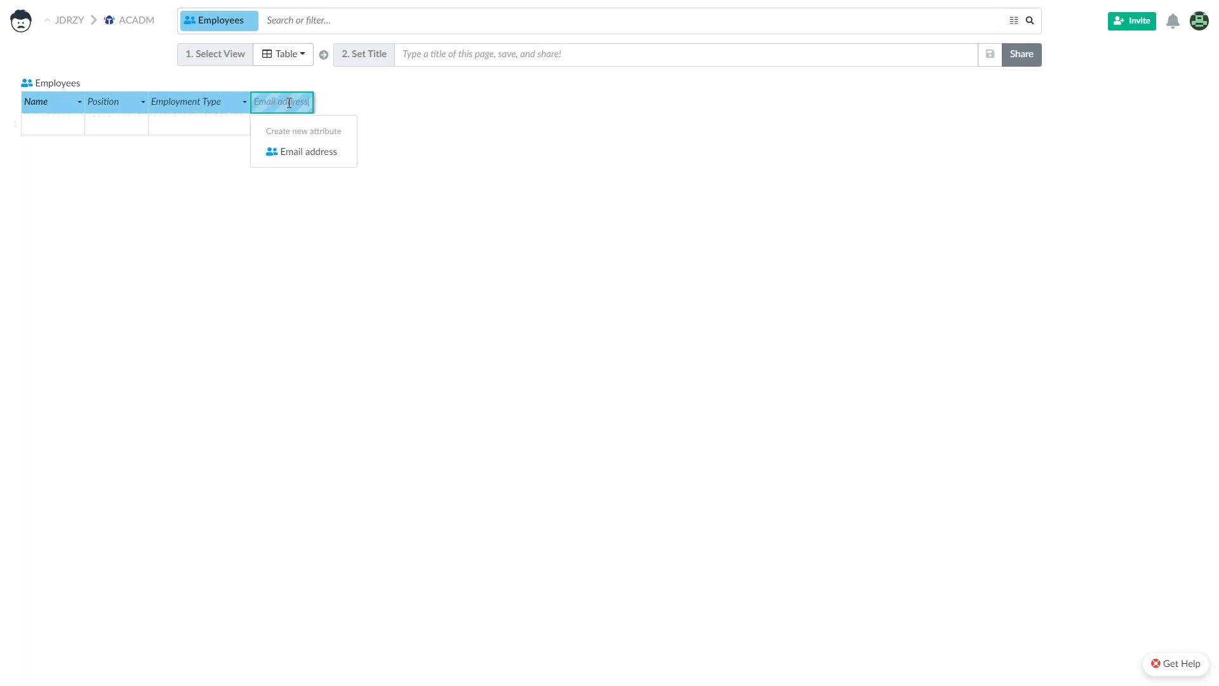
pyautogui.press('Return')
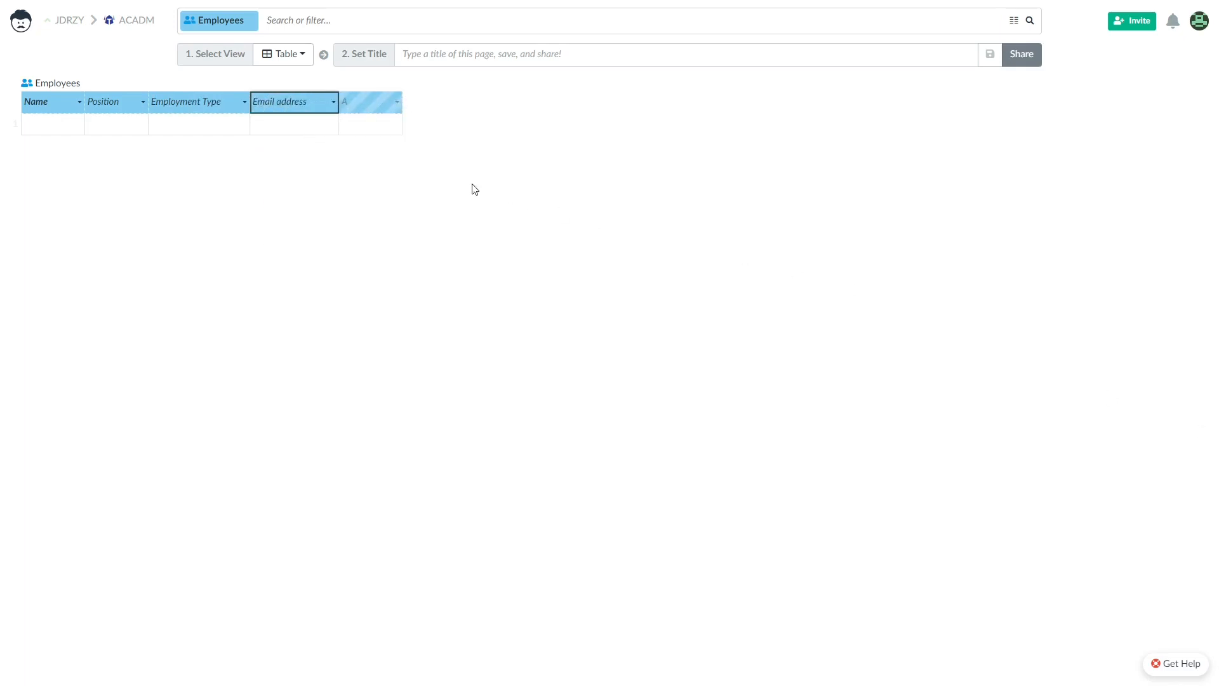
# Make Name a Text column with case style 'Every first letter upper case'.
pyautogui.click(49, 101)
pyautogui.rightClick(49, 102)
pyautogui.click(121, 136)
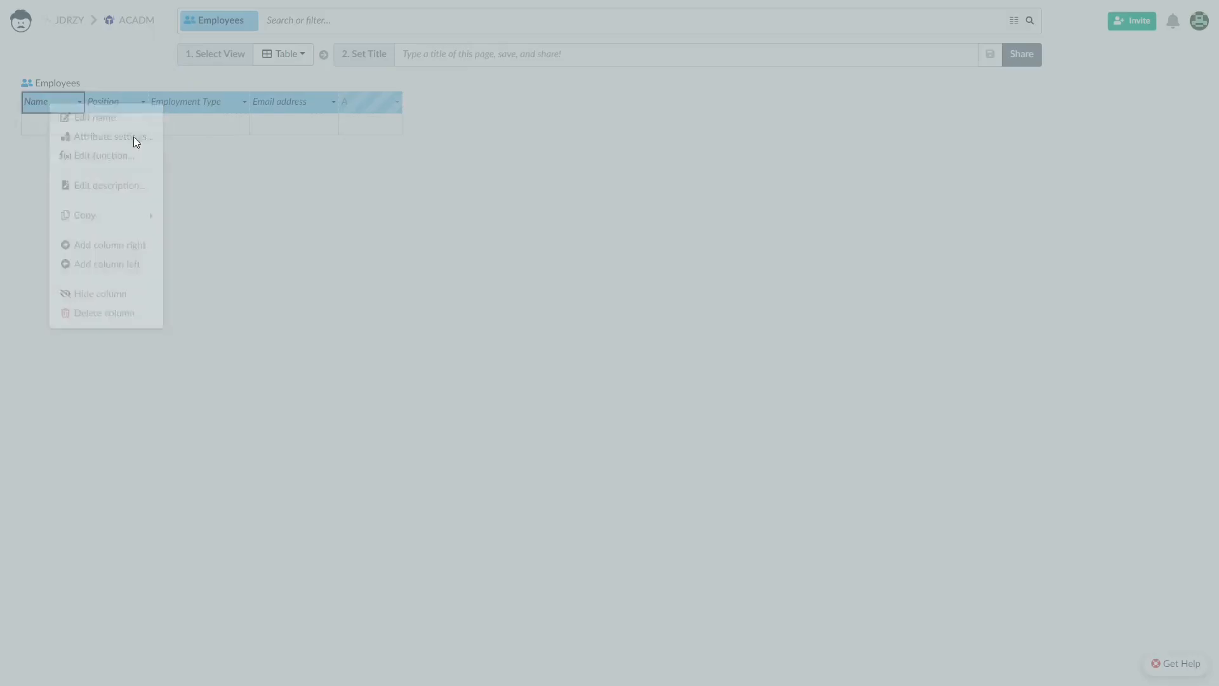
pyautogui.click(527, 101)
pyautogui.click(529, 363)
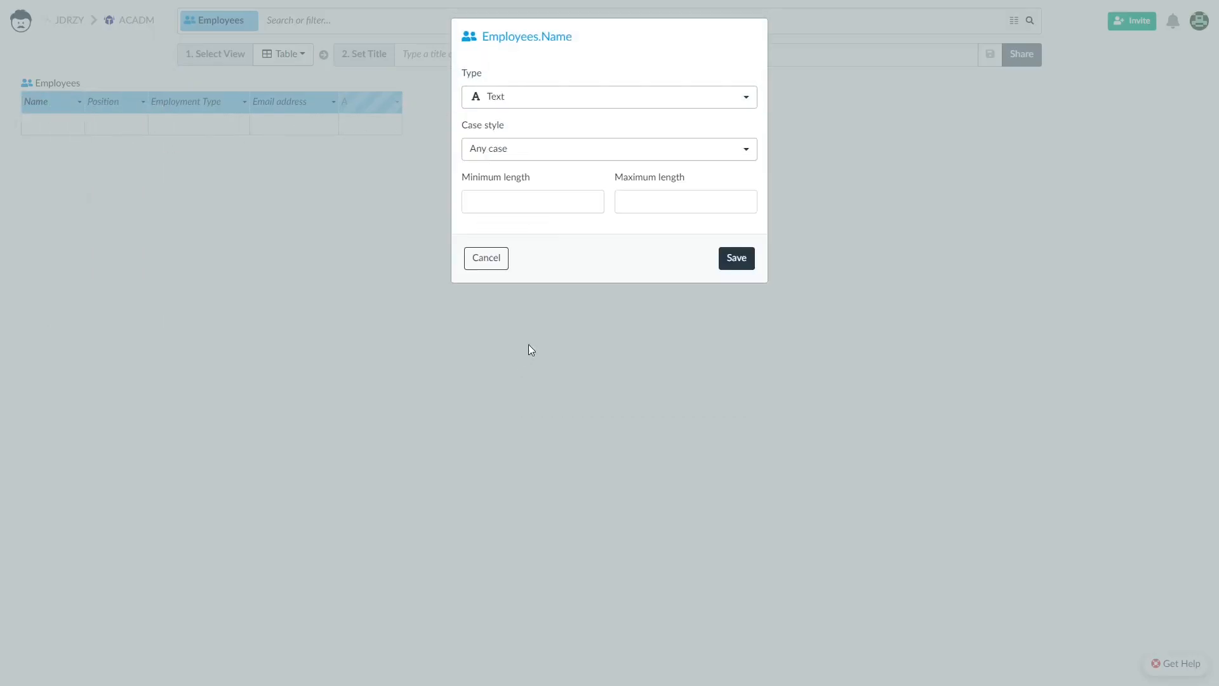
pyautogui.click(543, 153)
pyautogui.click(677, 233)
pyautogui.click(724, 263)
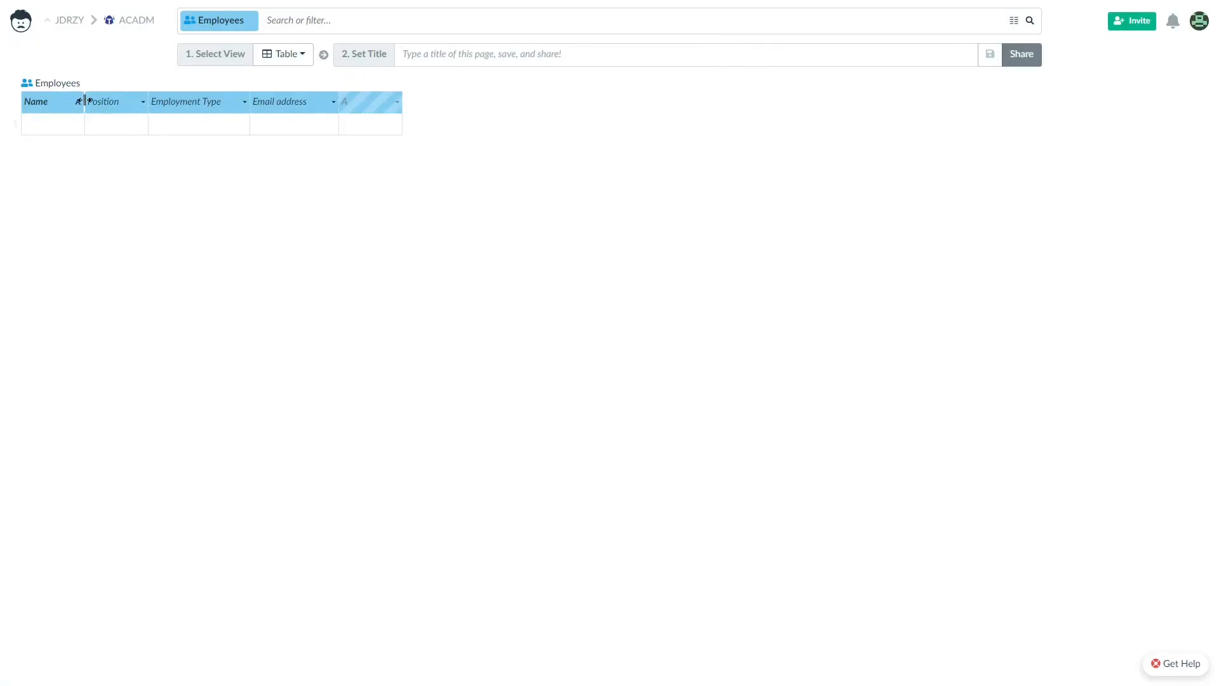
# Set the Position column's type to Text.
pyautogui.rightClick(176, 102)
pyautogui.click(223, 130)
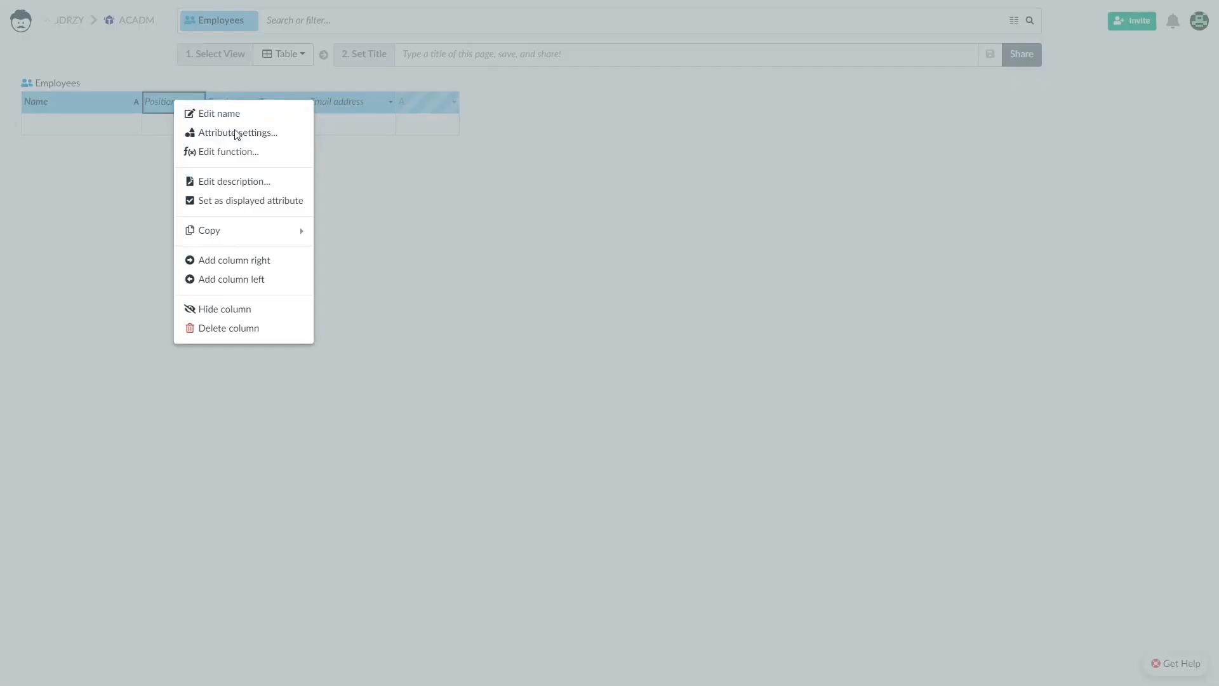
pyautogui.click(531, 101)
pyautogui.click(523, 366)
pyautogui.click(728, 258)
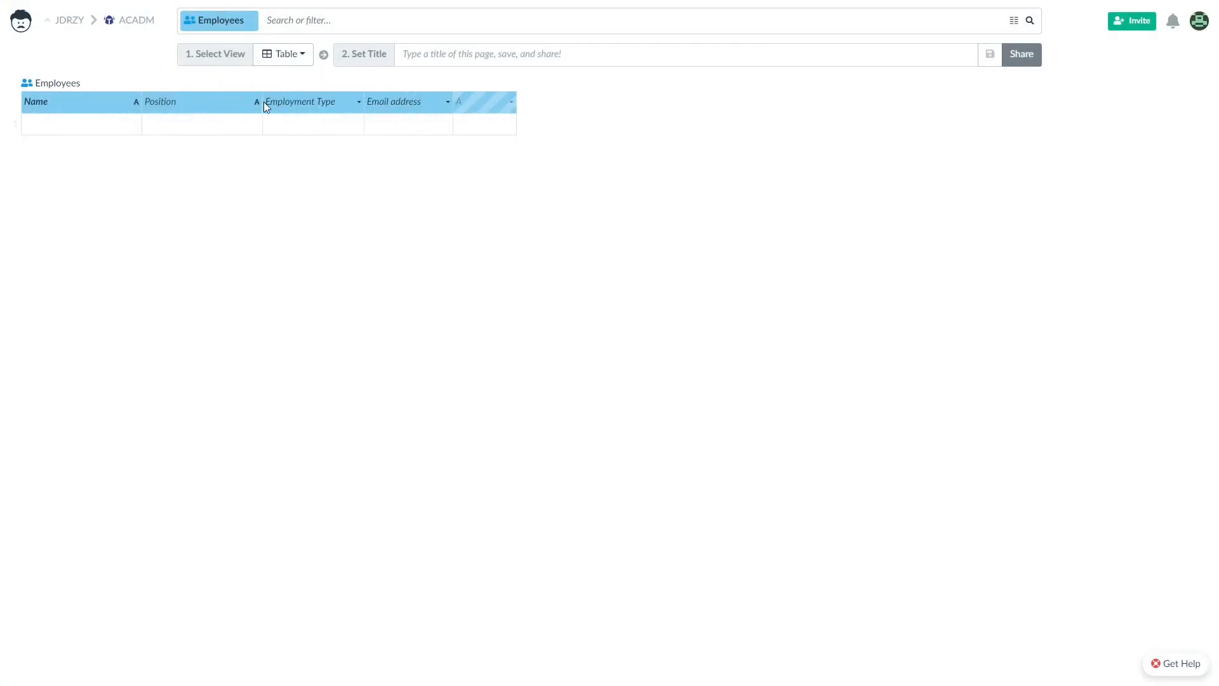
# Make Employment Type a Selection column with a blue Full time option.
pyautogui.rightClick(298, 101)
pyautogui.click(373, 128)
pyautogui.click(546, 96)
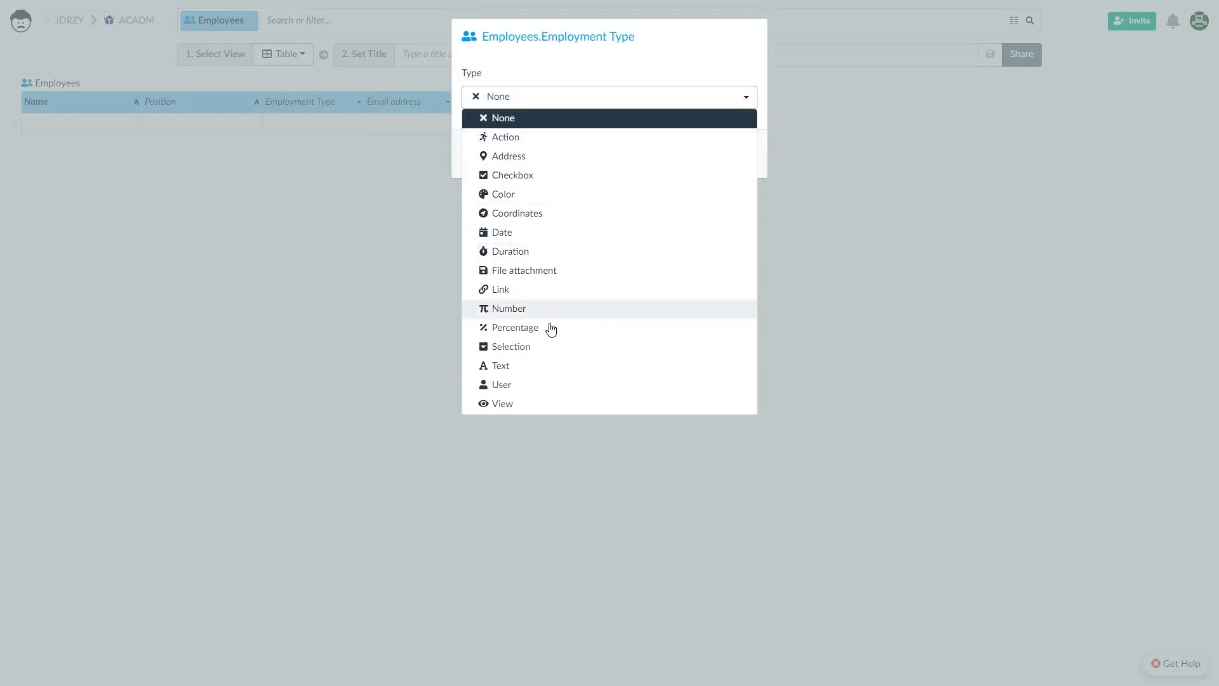
pyautogui.click(552, 345)
pyautogui.write('Full t')
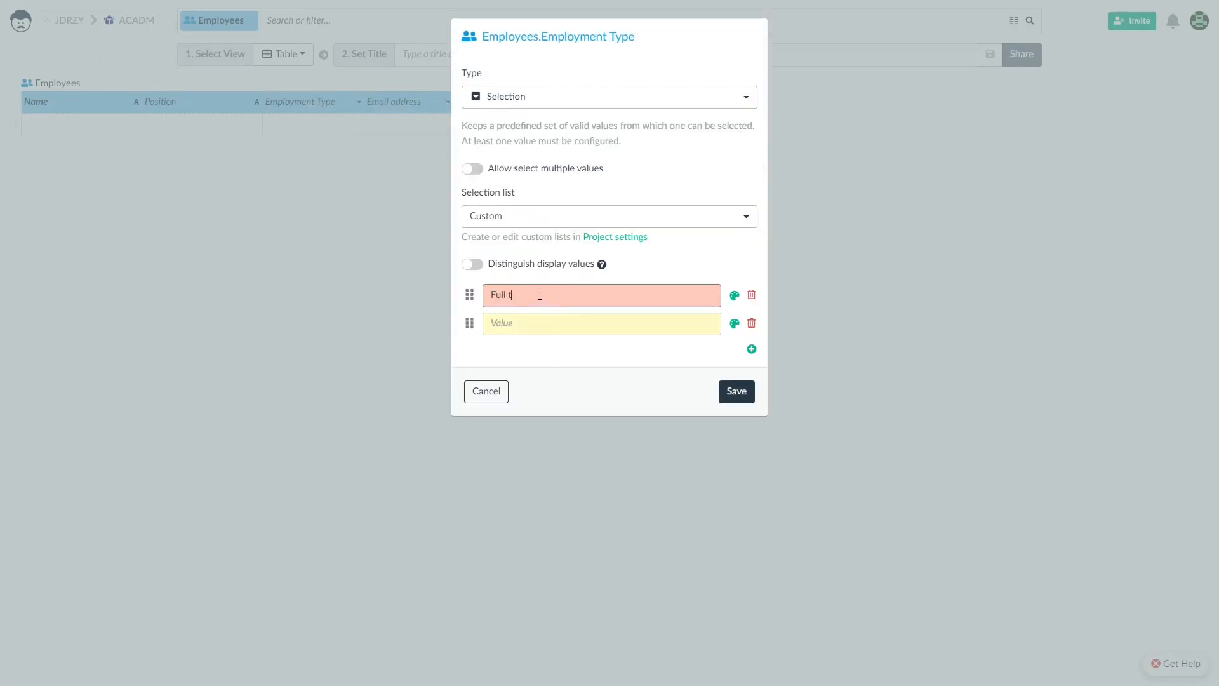
pyautogui.click(734, 295)
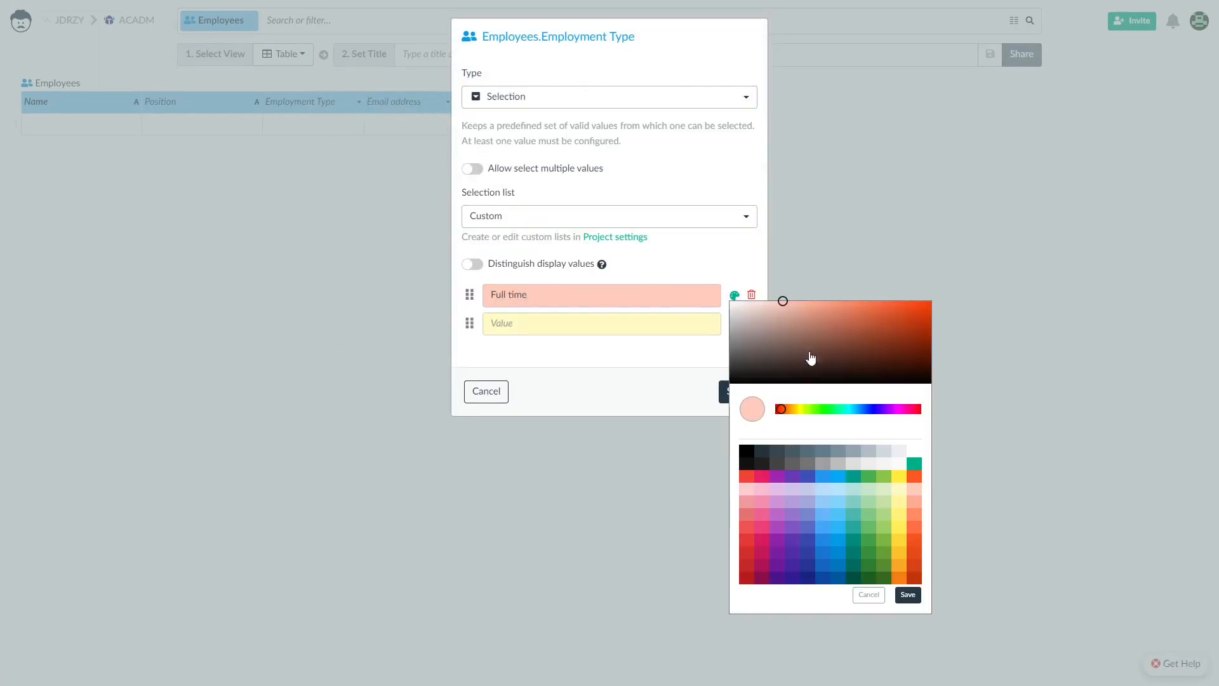
pyautogui.click(825, 484)
pyautogui.click(908, 592)
# Add green Part time and yellow Temporary options and save the Employment Type settings.
pyautogui.click(549, 330)
pyautogui.write('Part time')
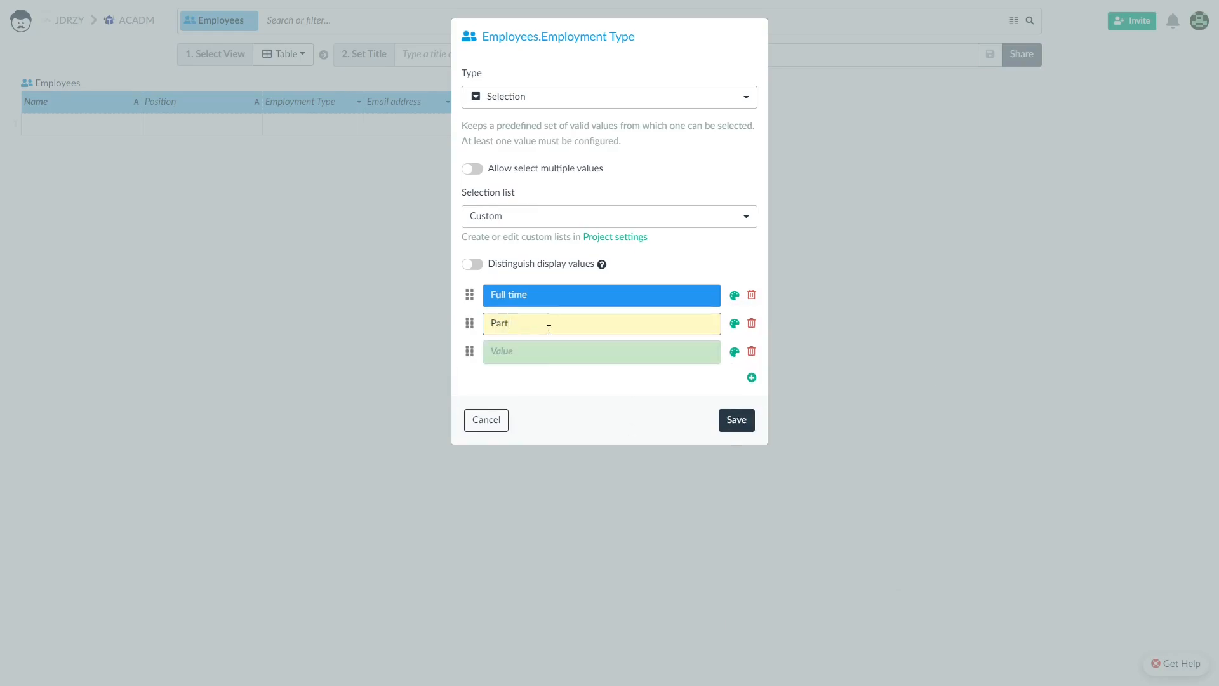
pyautogui.click(734, 325)
pyautogui.click(863, 558)
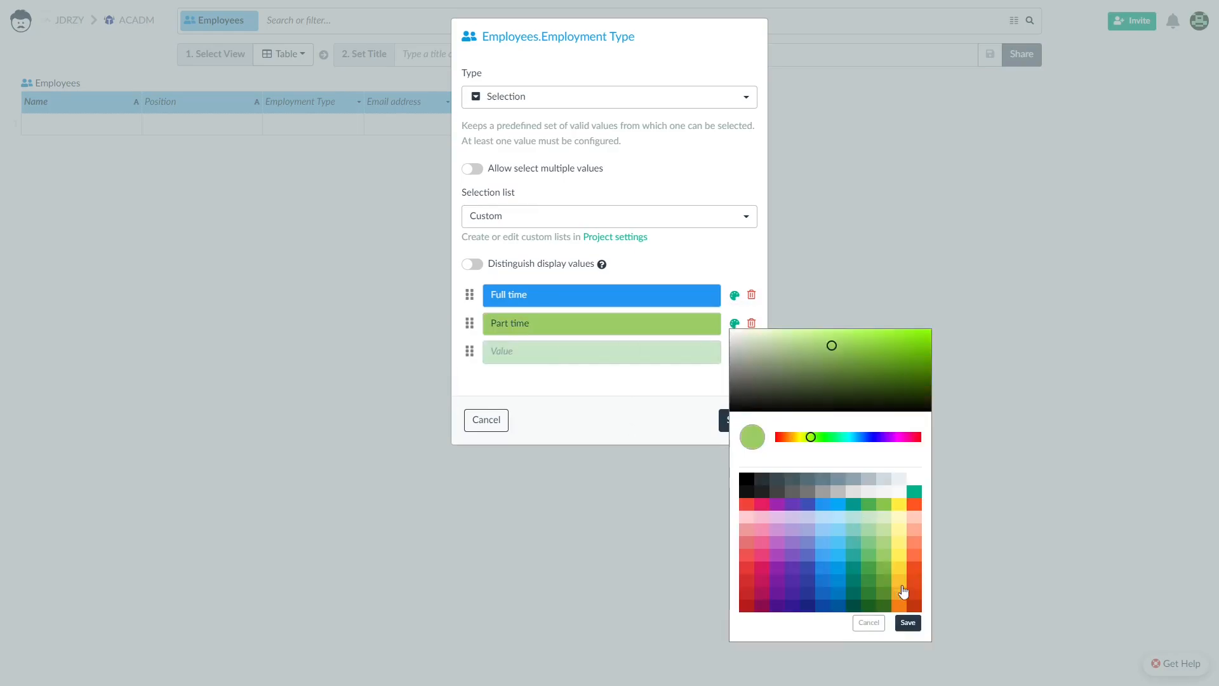
pyautogui.click(907, 591)
pyautogui.click(543, 350)
pyautogui.write('Temporary')
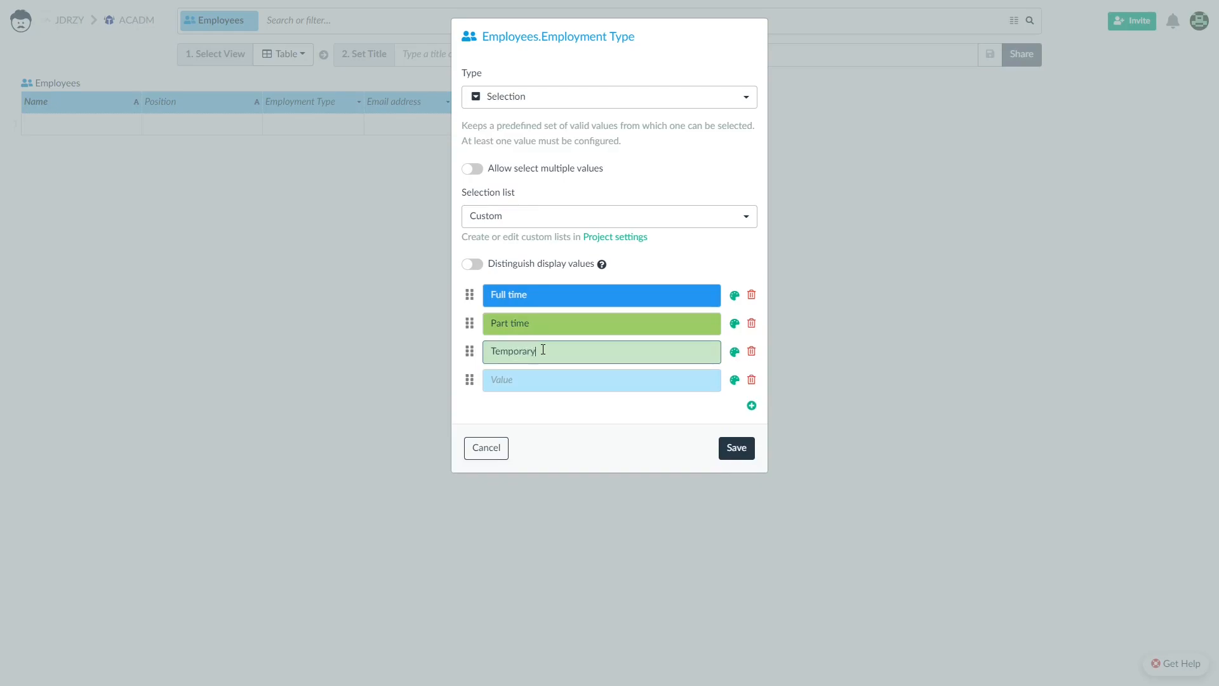
pyautogui.click(734, 352)
pyautogui.click(901, 579)
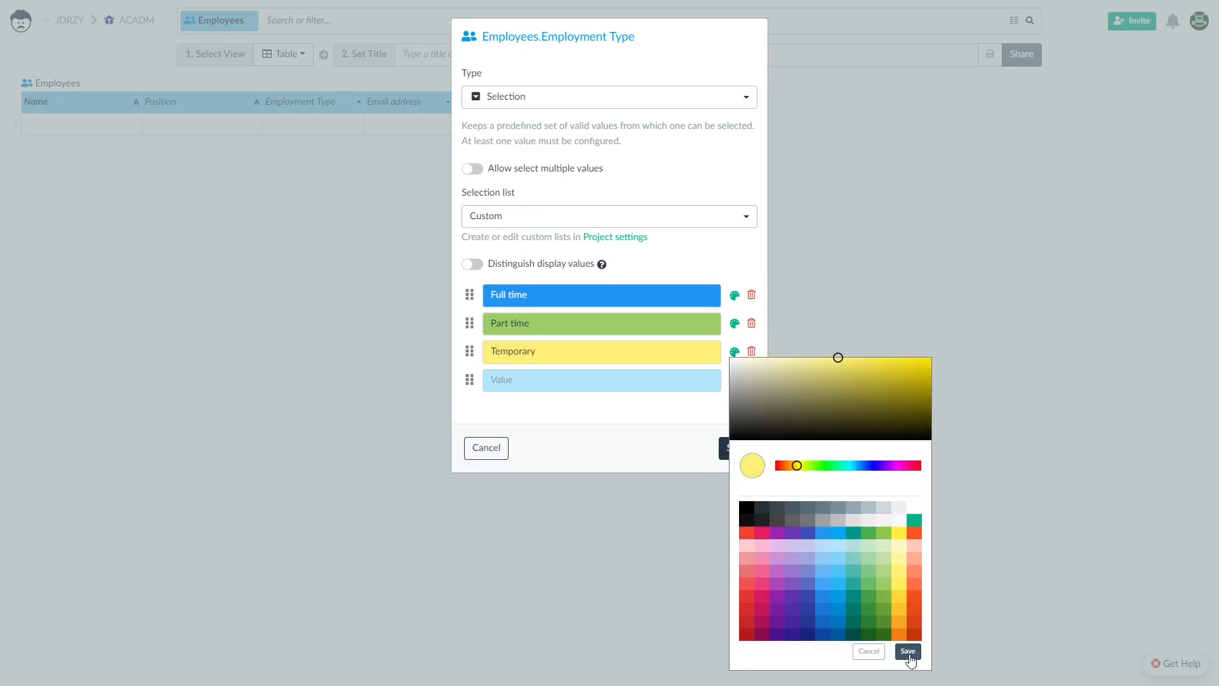
pyautogui.click(907, 647)
pyautogui.click(737, 448)
# Set the Email address column's type to Text.
pyautogui.rightClick(431, 109)
pyautogui.click(482, 140)
pyautogui.click(588, 102)
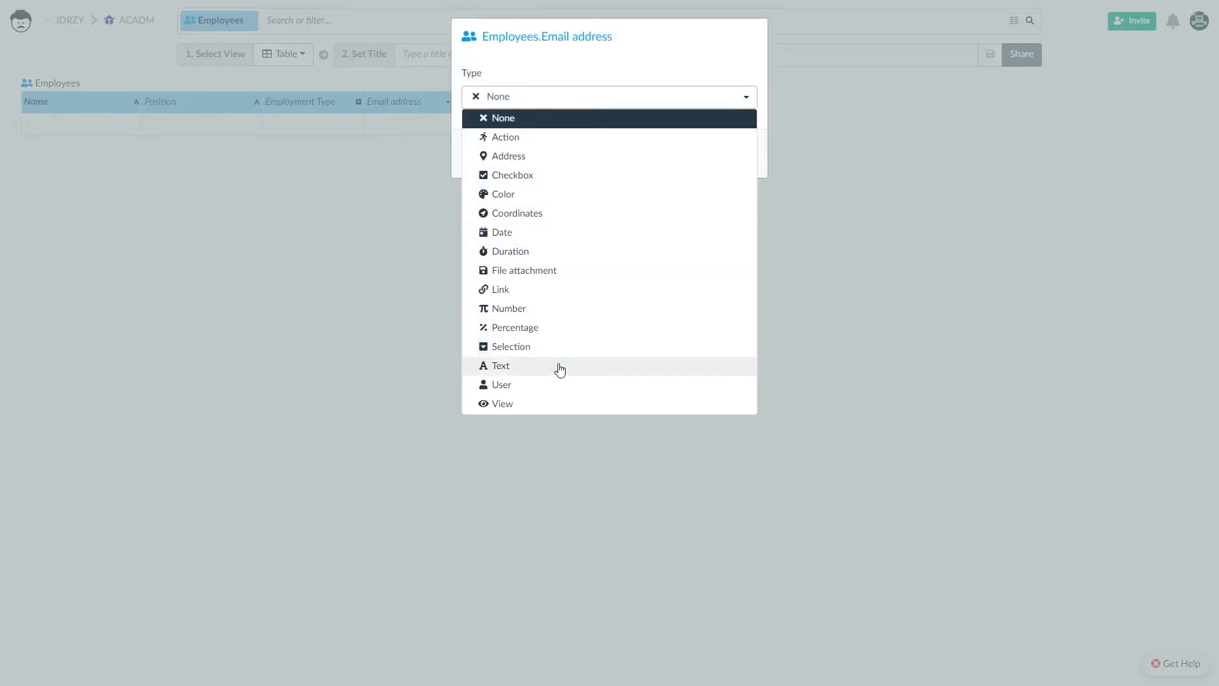
pyautogui.click(558, 363)
pyautogui.click(737, 257)
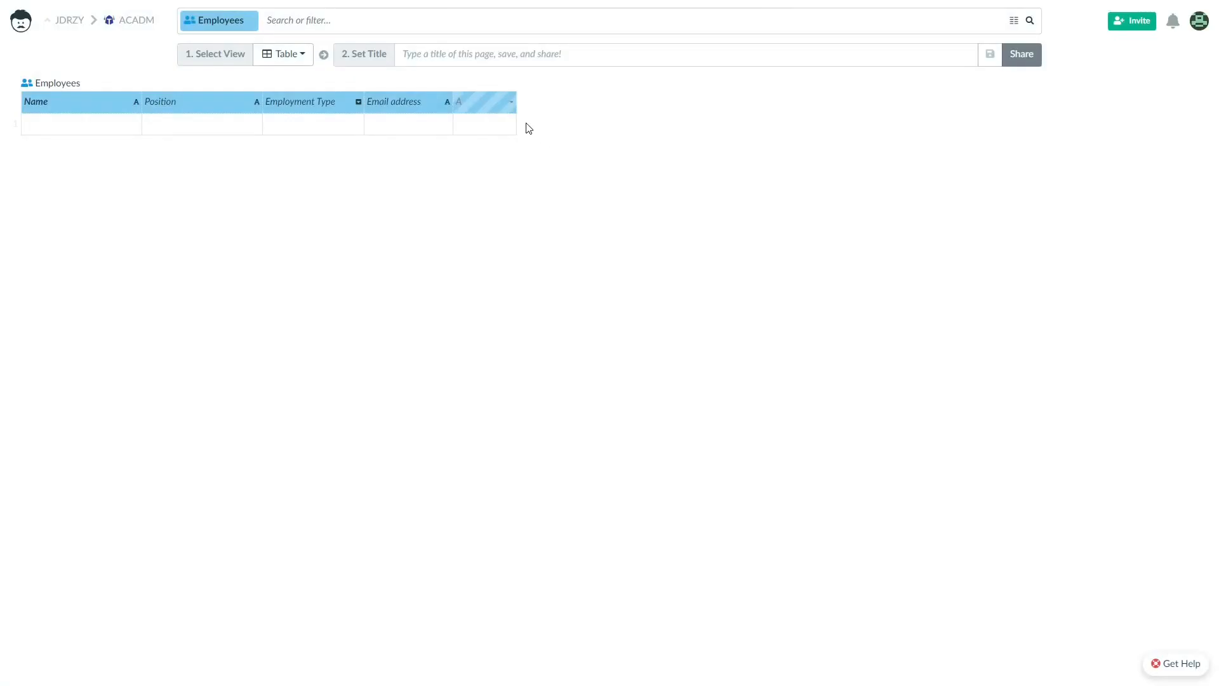
# Enter the first employee: name, position Manager, Full time, and email address.
pyautogui.click(67, 122)
pyautogui.doubleClick(169, 128)
pyautogui.write('Manager')
pyautogui.doubleClick(292, 128)
pyautogui.click(290, 150)
pyautogui.click(400, 129)
pyautogui.press('Return')
# Enter the second employee: name, position Programmer, Full time, and email address.
pyautogui.click(77, 149)
pyautogui.click(187, 150)
pyautogui.write('Programmer')
pyautogui.doubleClick(298, 145)
pyautogui.click(302, 163)
pyautogui.click(400, 146)
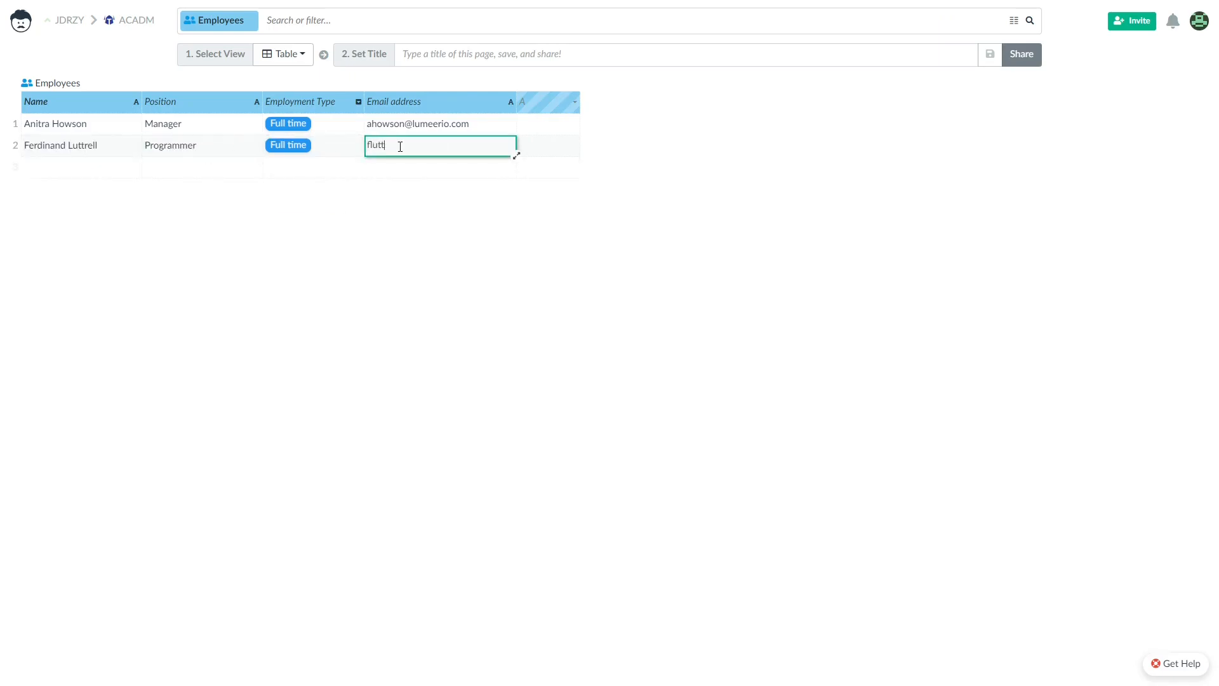
# Enter the third employee's name, position Digital Marketing Specialist, and email address.
pyautogui.click(80, 170)
pyautogui.write('Teodora')
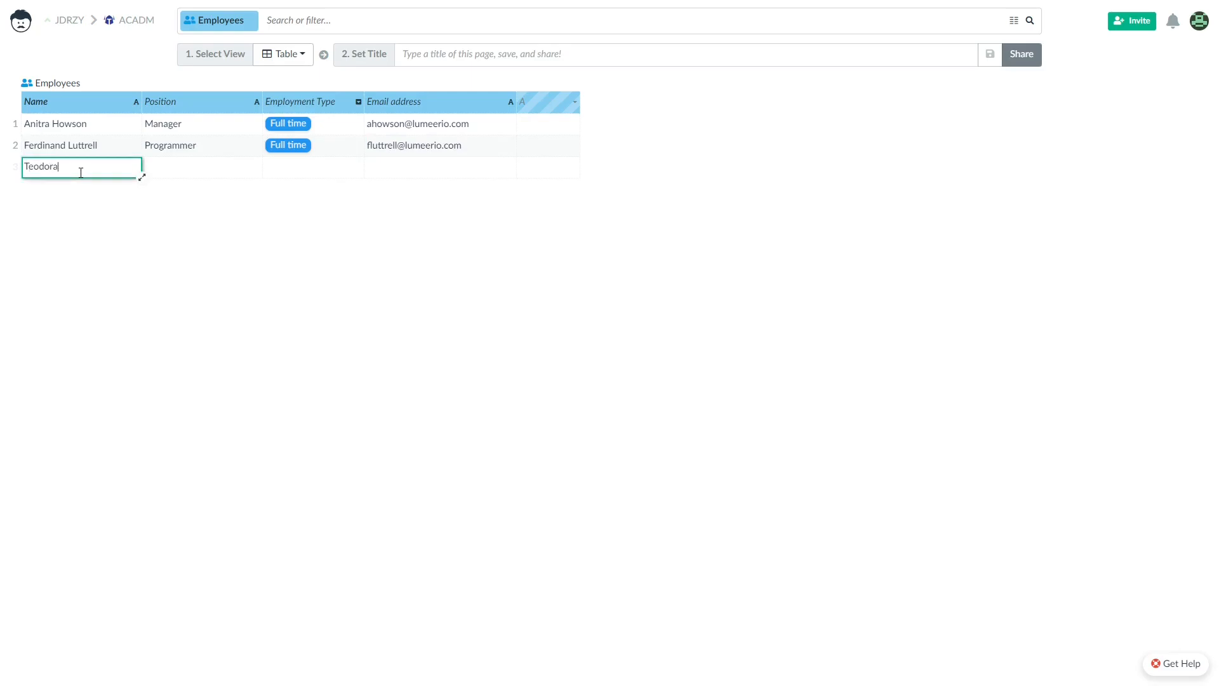
pyautogui.click(185, 168)
pyautogui.write('Digital Marketing Specialist')
pyautogui.click(424, 170)
# Enter the fourth employee's name, position Product Designer, and email address.
pyautogui.click(76, 187)
pyautogui.click(191, 193)
pyautogui.write('Product Designer')
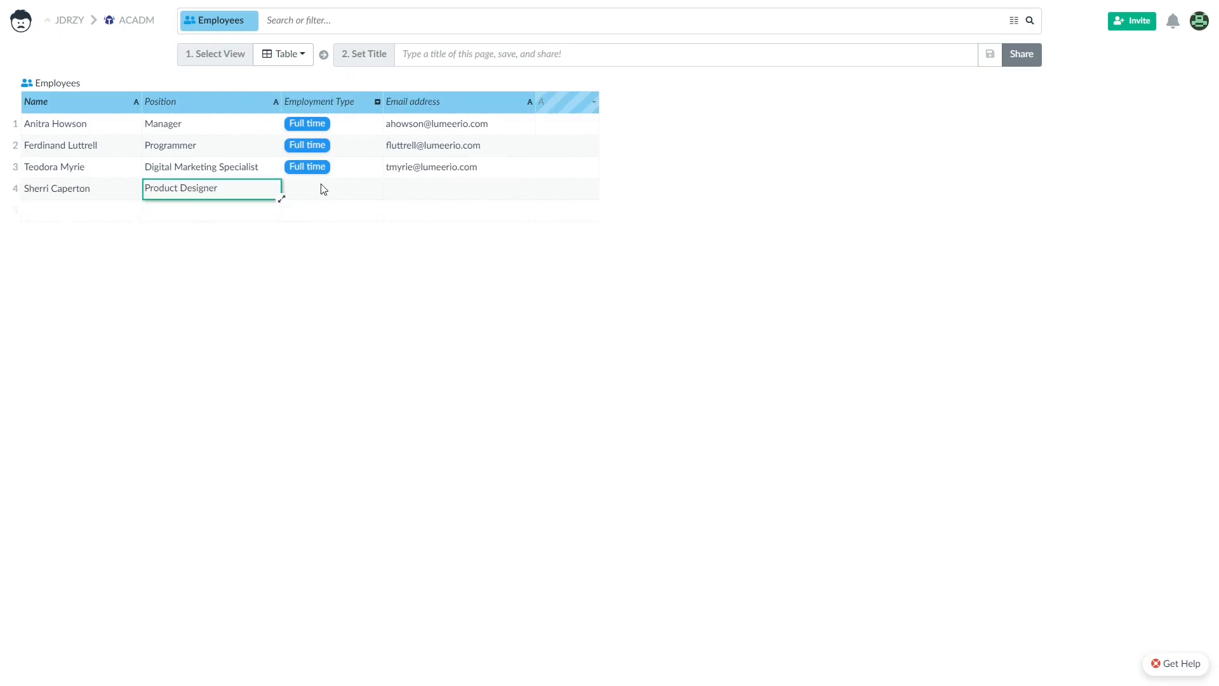
pyautogui.click(432, 194)
# Enter the fifth employee's name, position, Temporary employment type and email address.
pyautogui.click(89, 216)
pyautogui.write('Pa')
pyautogui.click(194, 214)
pyautogui.write('Prdo')
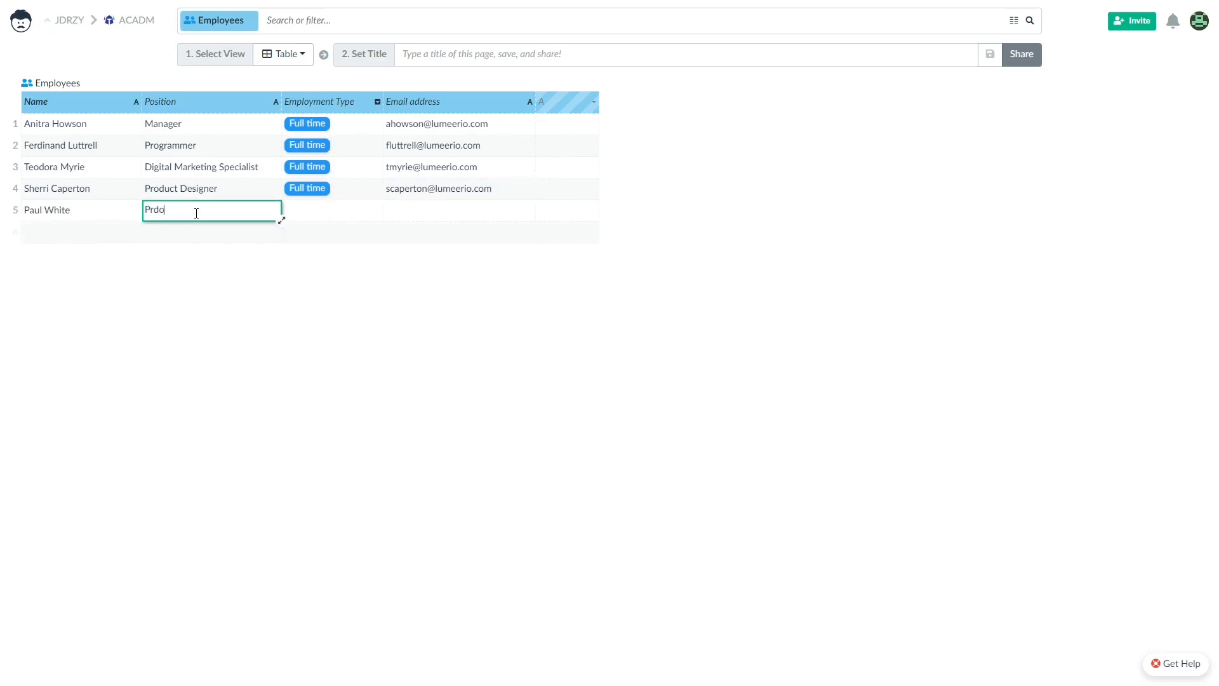
pyautogui.doubleClick(332, 208)
pyautogui.click(325, 267)
pyautogui.click(422, 211)
# Enter the sixth employee: name, Digital Marketing Specialist, Full time, and email address.
pyautogui.click(57, 231)
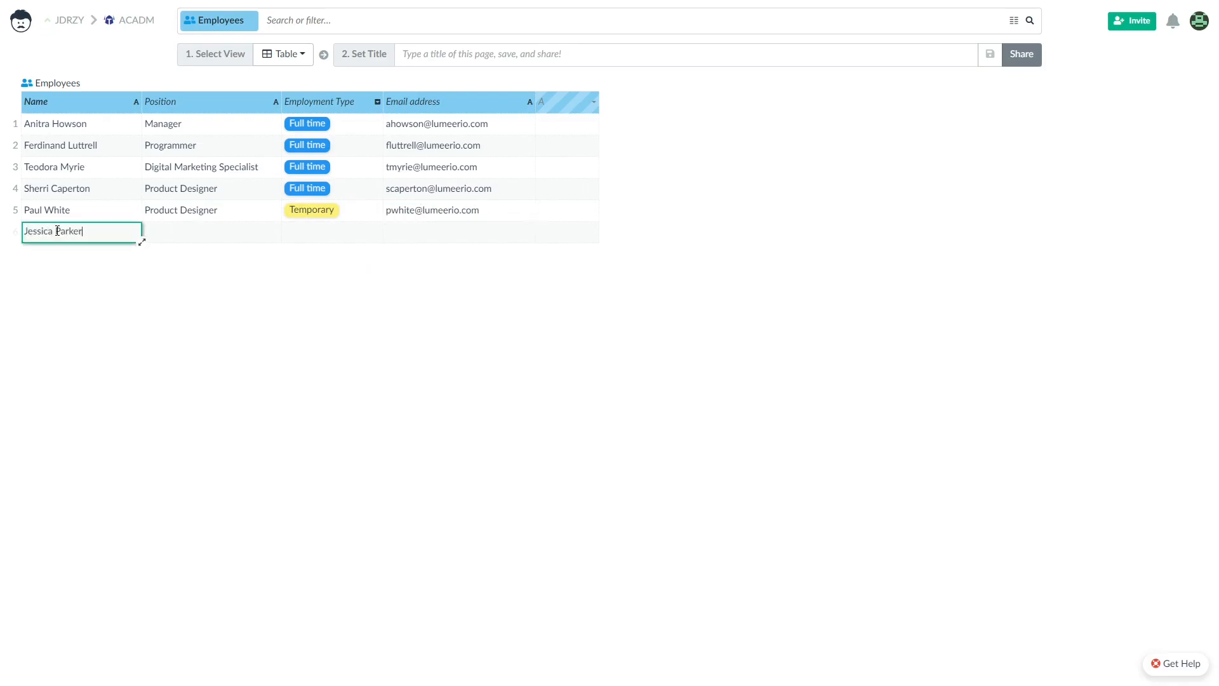
pyautogui.click(171, 235)
pyautogui.write('Digital Marketing Specialist')
pyautogui.doubleClick(321, 230)
pyautogui.click(321, 248)
pyautogui.click(432, 233)
# Enter the seventh employee: name, position Programmer, Part time, and email address.
pyautogui.click(61, 257)
pyautogui.write('Adam T')
pyautogui.click(186, 257)
pyautogui.write('Programmer')
pyautogui.doubleClick(318, 257)
pyautogui.click(321, 287)
pyautogui.click(422, 260)
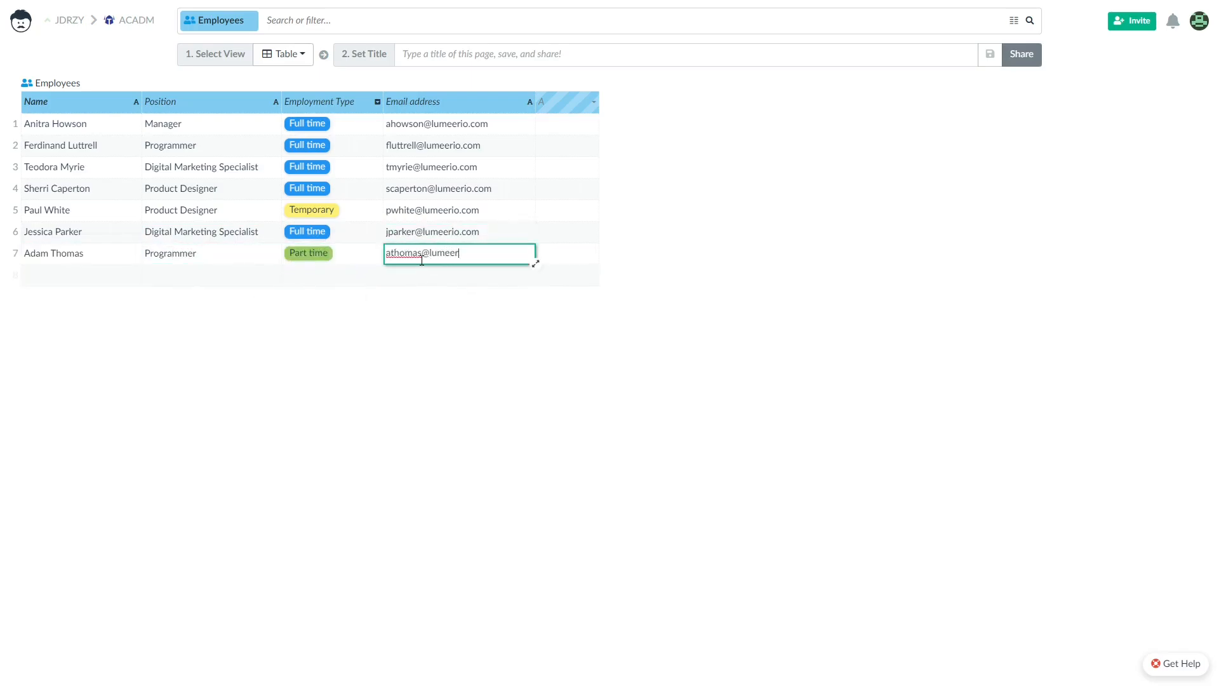
# Complete the eighth employee's email address and deselect the table.
pyautogui.click(88, 281)
pyautogui.click(180, 269)
pyautogui.click(427, 284)
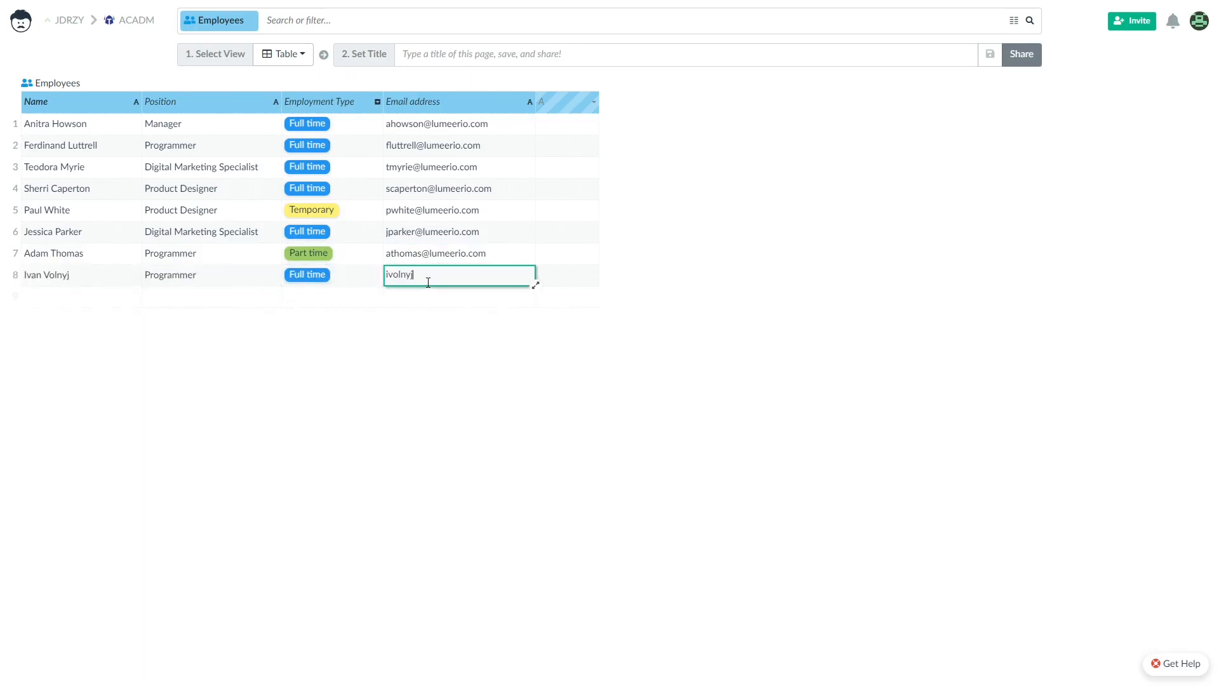
pyautogui.press('Return')
pyautogui.click(675, 324)
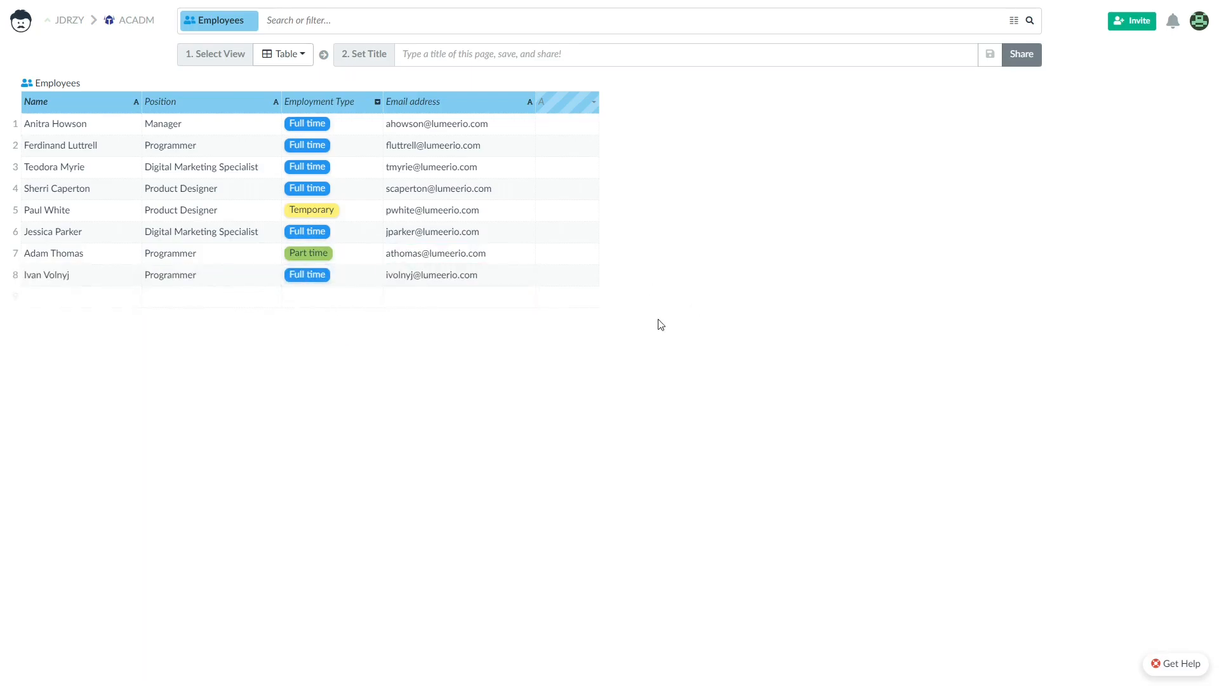
# From the home screen, create a new table named Projects.
pyautogui.click(21, 21)
pyautogui.click(207, 122)
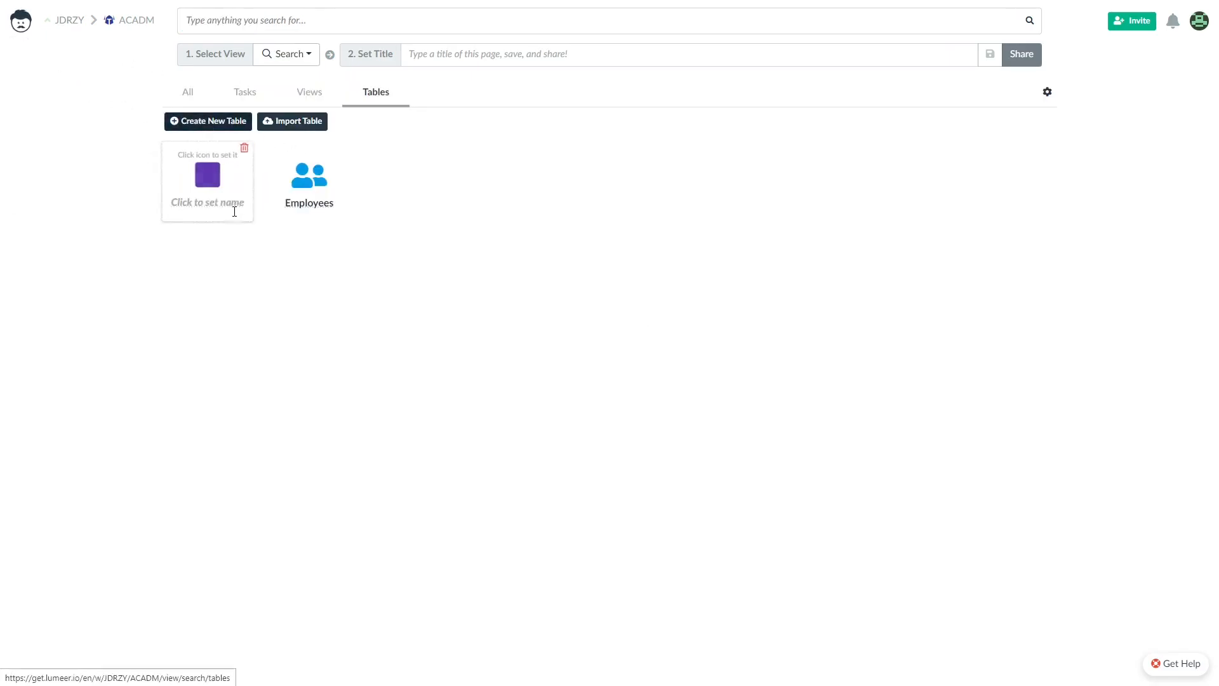
pyautogui.click(213, 204)
pyautogui.write('Projec')
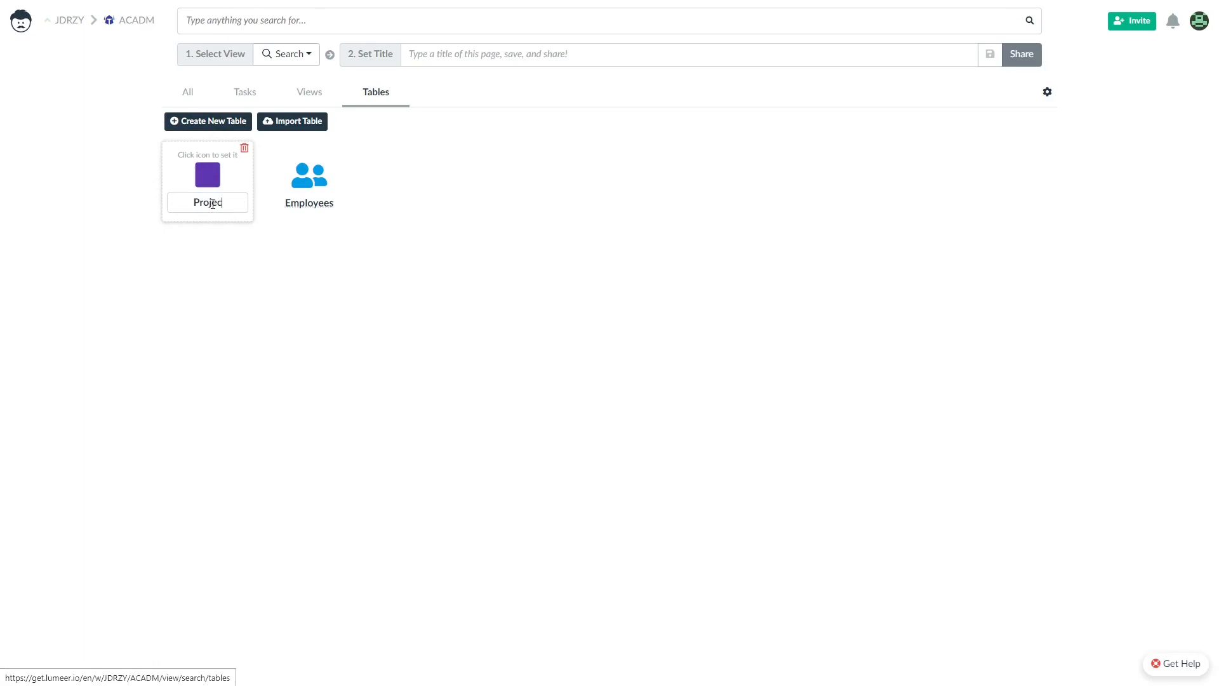
pyautogui.write('ts')
pyautogui.press('Return')
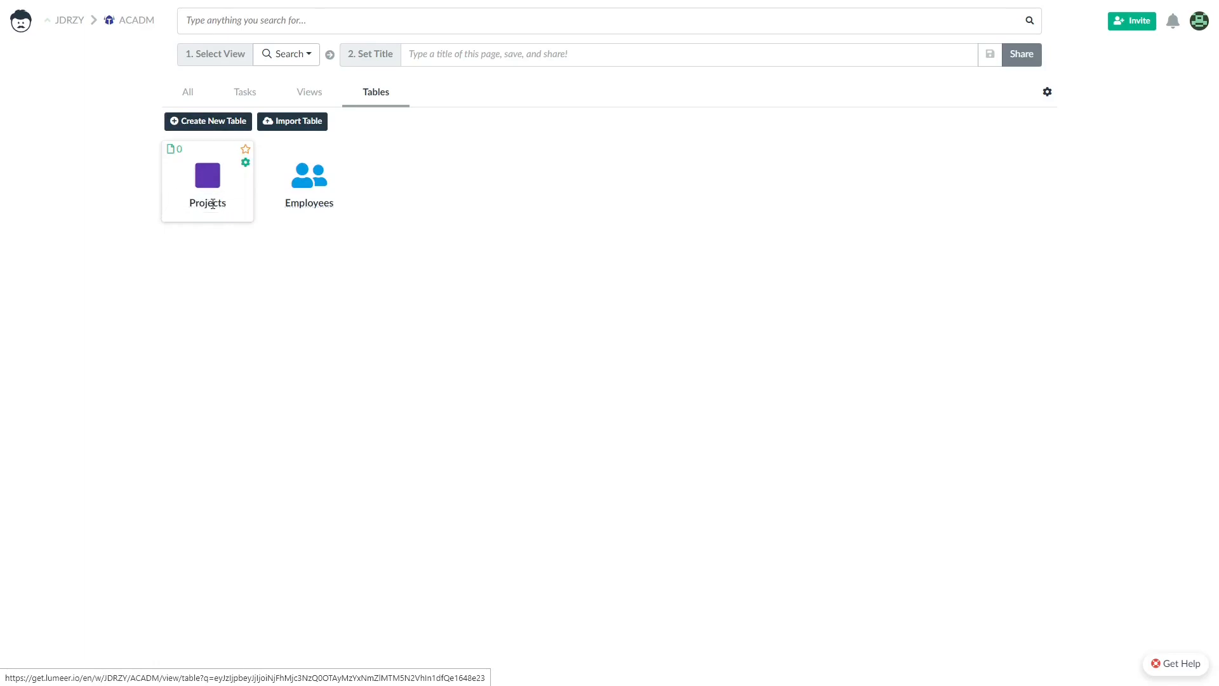
# Give Projects a green clipboard icon, found by searching 'list'.
pyautogui.click(246, 166)
pyautogui.click(138, 67)
pyautogui.click(376, 114)
pyautogui.write('list')
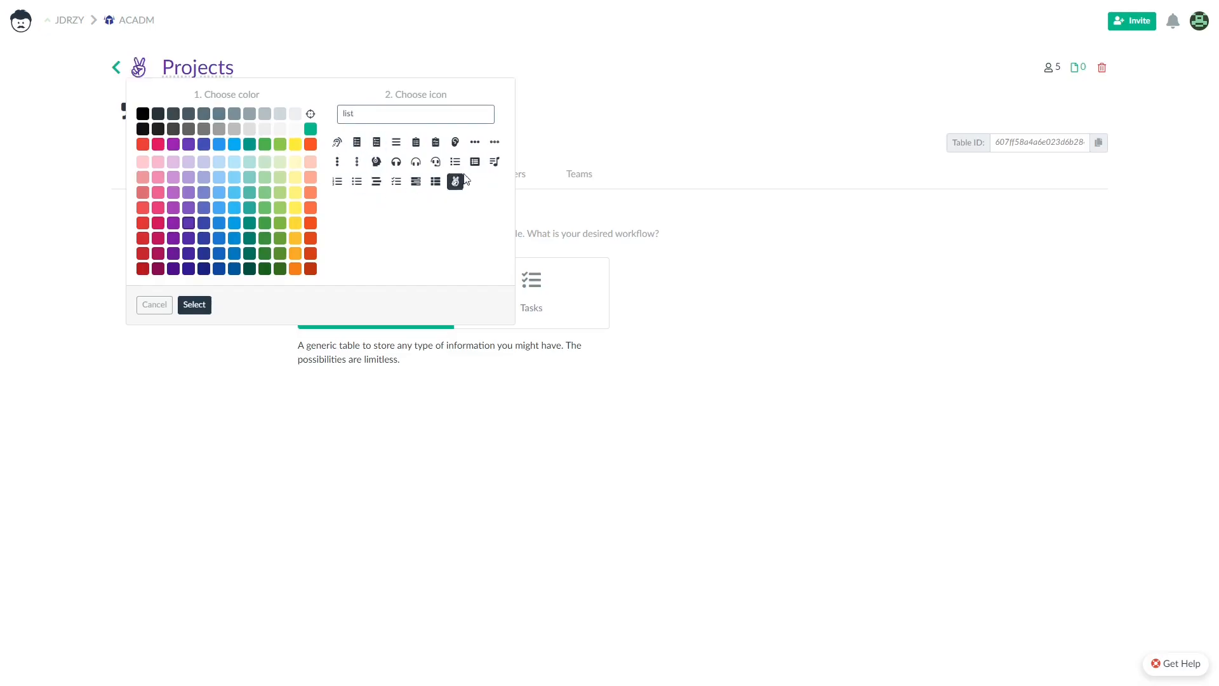
pyautogui.click(416, 143)
pyautogui.click(280, 238)
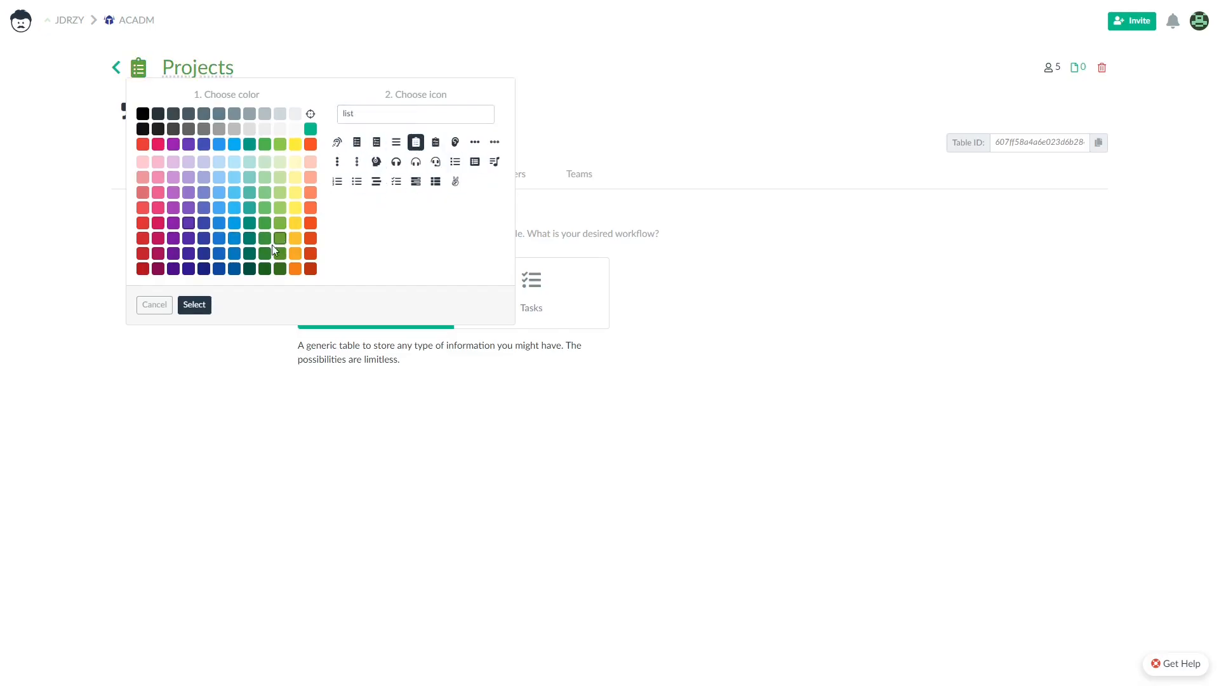
pyautogui.click(203, 305)
pyautogui.click(116, 68)
# Rename the first Projects column to Project Name and add a widened Due Date column.
pyautogui.click(220, 180)
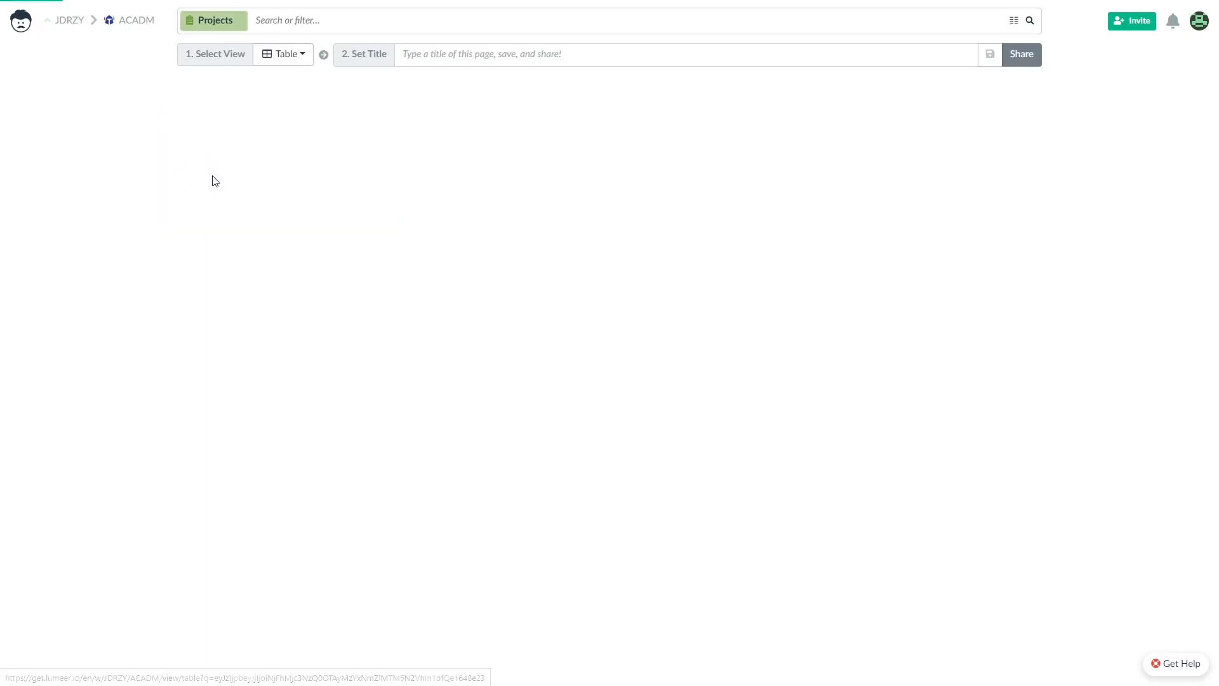
pyautogui.write('Projject Name')
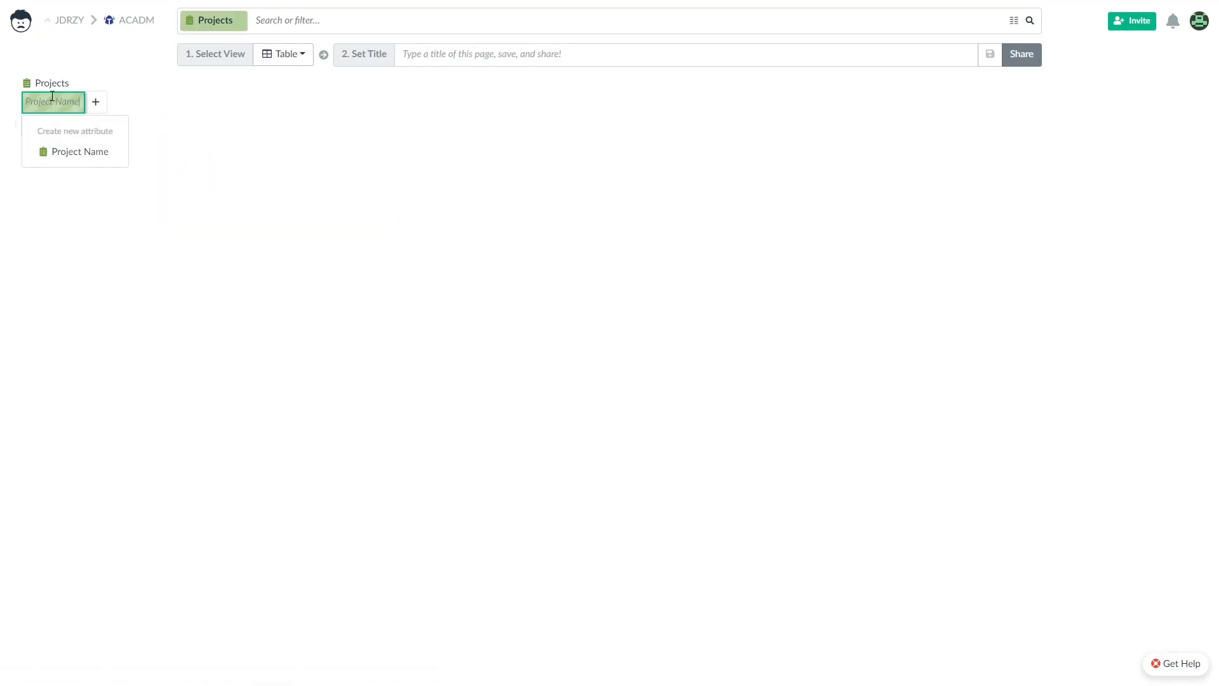
pyautogui.press('Return')
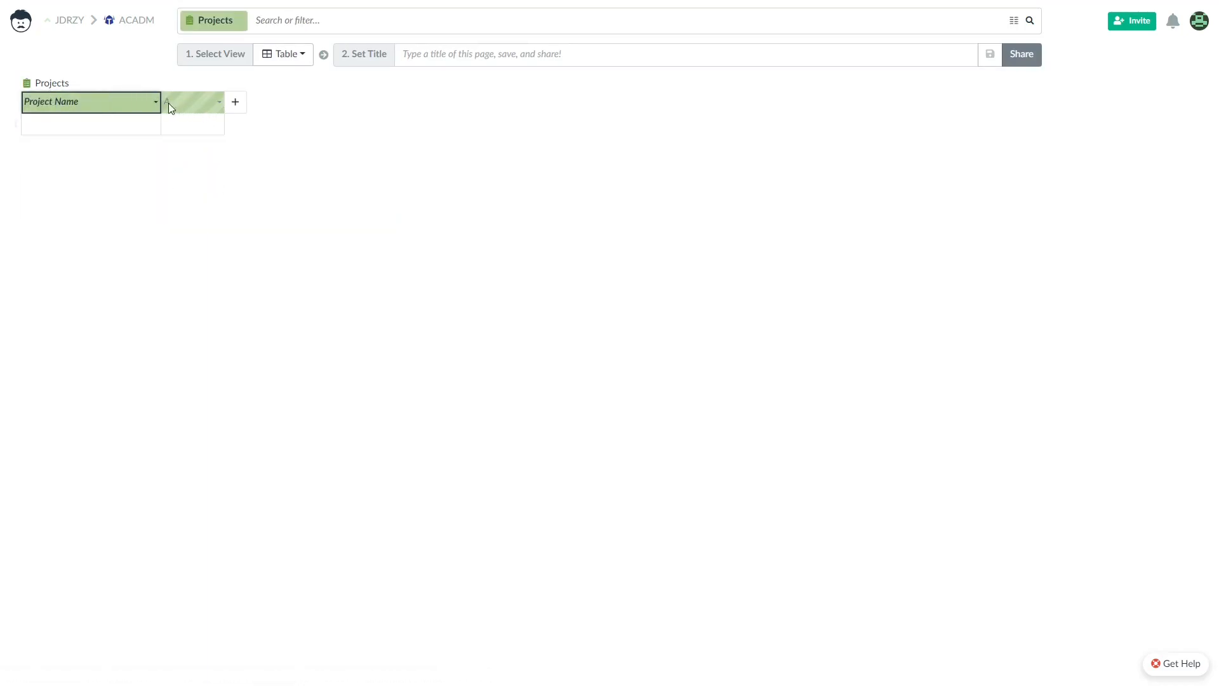
pyautogui.click(208, 101)
pyautogui.write('Due Da')
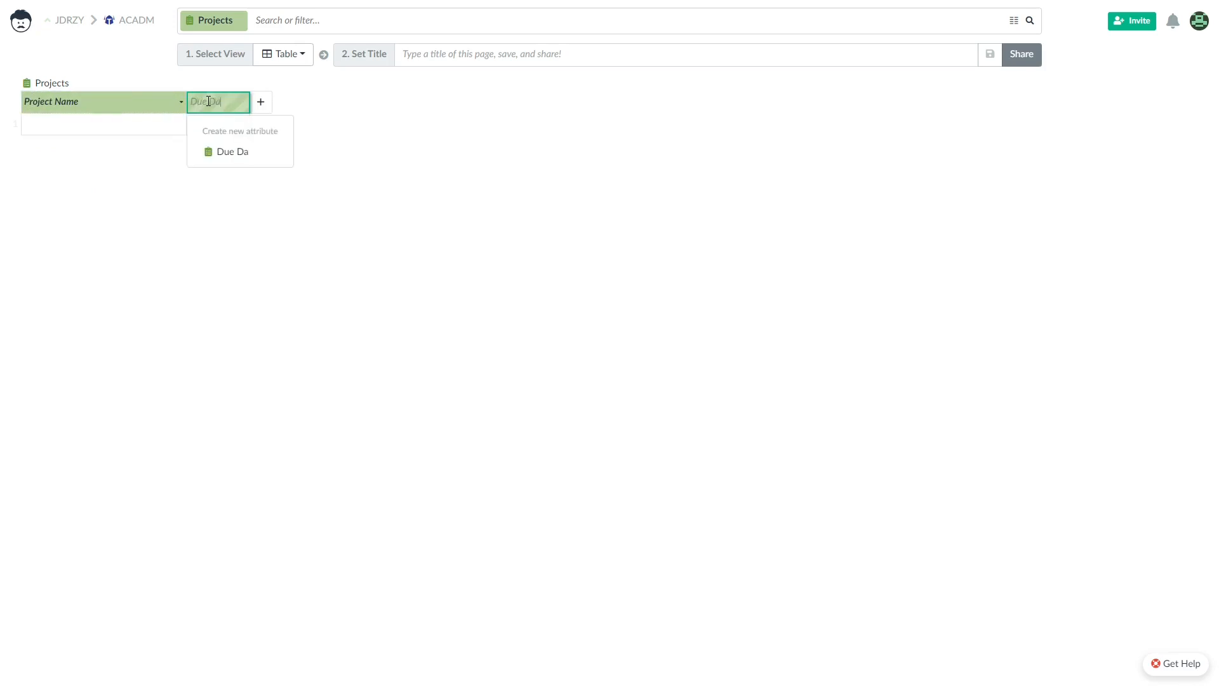
pyautogui.write('te')
pyautogui.press('Return')
pyautogui.moveTo(249, 102); pyautogui.dragTo(275, 102)
# Add widened Budget and Project Manager columns to the Projects table.
pyautogui.click(311, 103)
pyautogui.press('BackSpace')
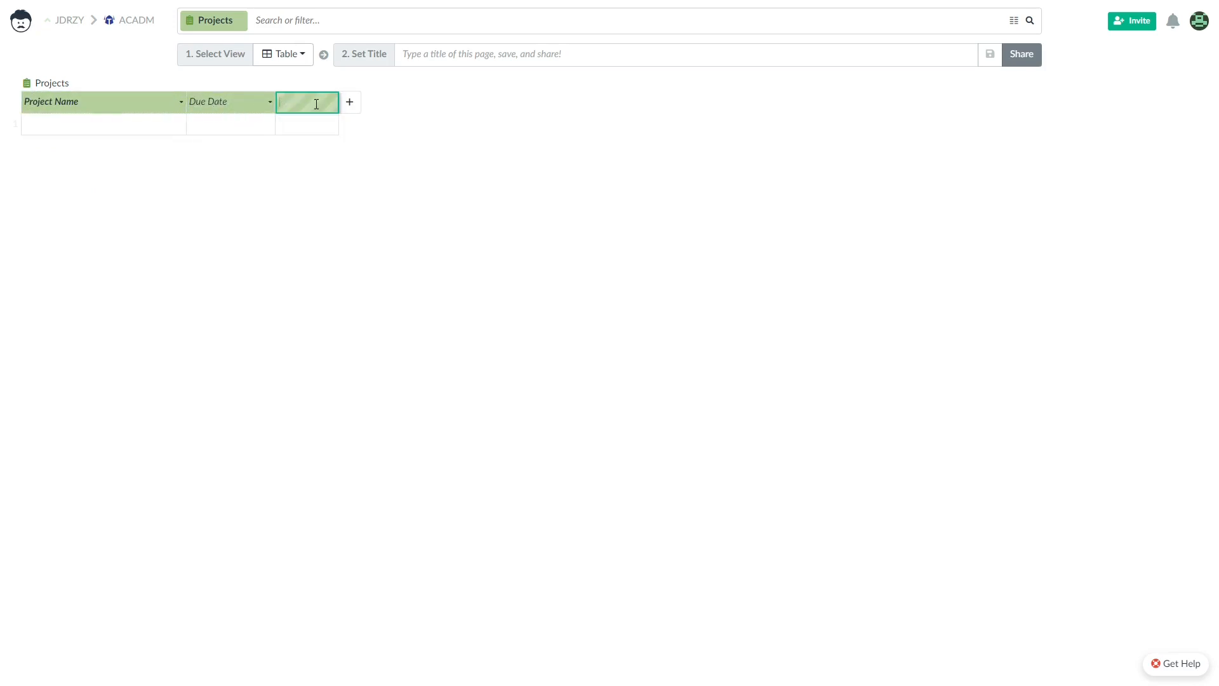
pyautogui.write('Bud')
pyautogui.press('Return')
pyautogui.moveTo(339, 102); pyautogui.dragTo(371, 102)
pyautogui.click(405, 102)
pyautogui.press('BackSpace')
pyautogui.write('Project Manager')
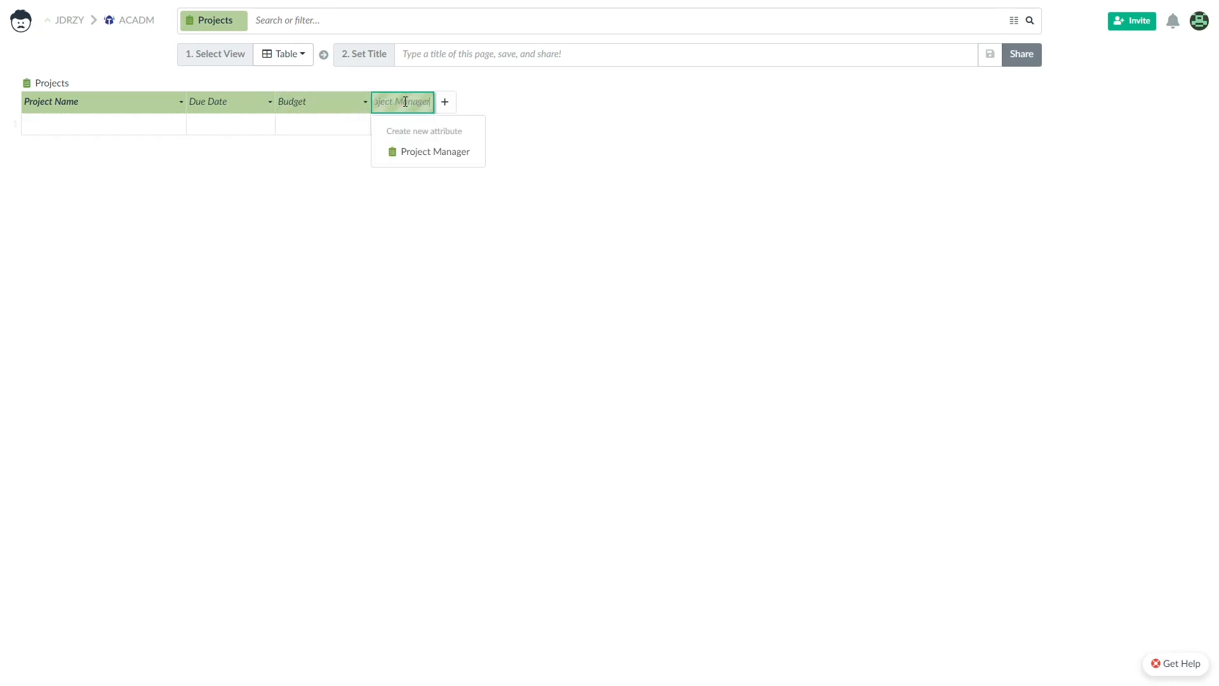
pyautogui.press('Return')
pyautogui.moveTo(435, 102); pyautogui.dragTo(485, 101)
# Add a widened Description column as the last Projects column.
pyautogui.click(506, 102)
pyautogui.press('BackSpace')
pyautogui.write('Desc')
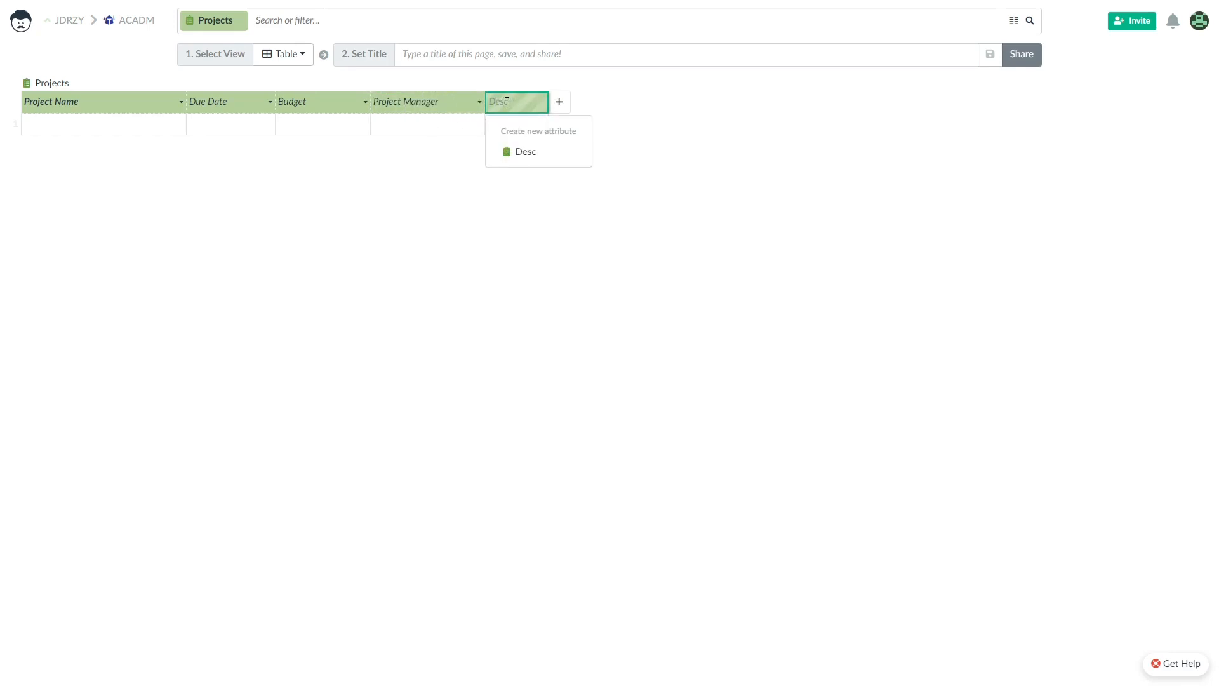
pyautogui.write('ription')
pyautogui.press('Return')
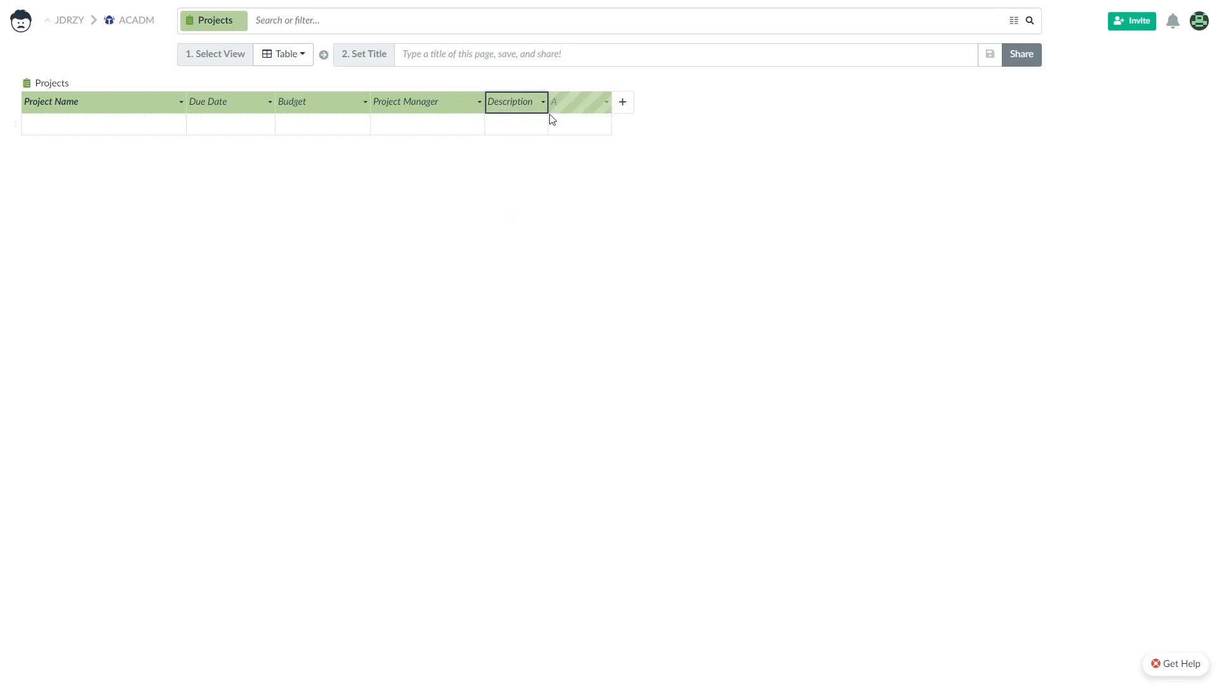
pyautogui.moveTo(548, 108); pyautogui.dragTo(618, 108)
pyautogui.click(71, 123)
# Set the Project Name column type to Text.
pyautogui.rightClick(146, 112)
pyautogui.click(219, 136)
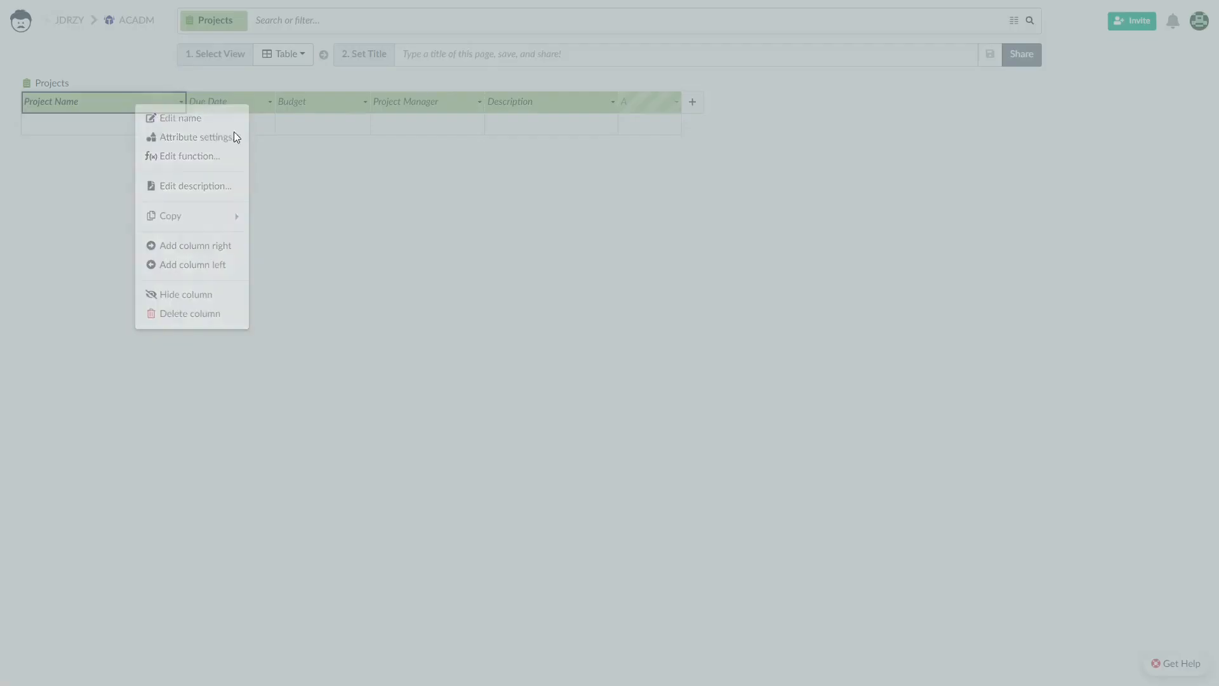
pyautogui.click(514, 104)
pyautogui.click(523, 365)
pyautogui.click(717, 254)
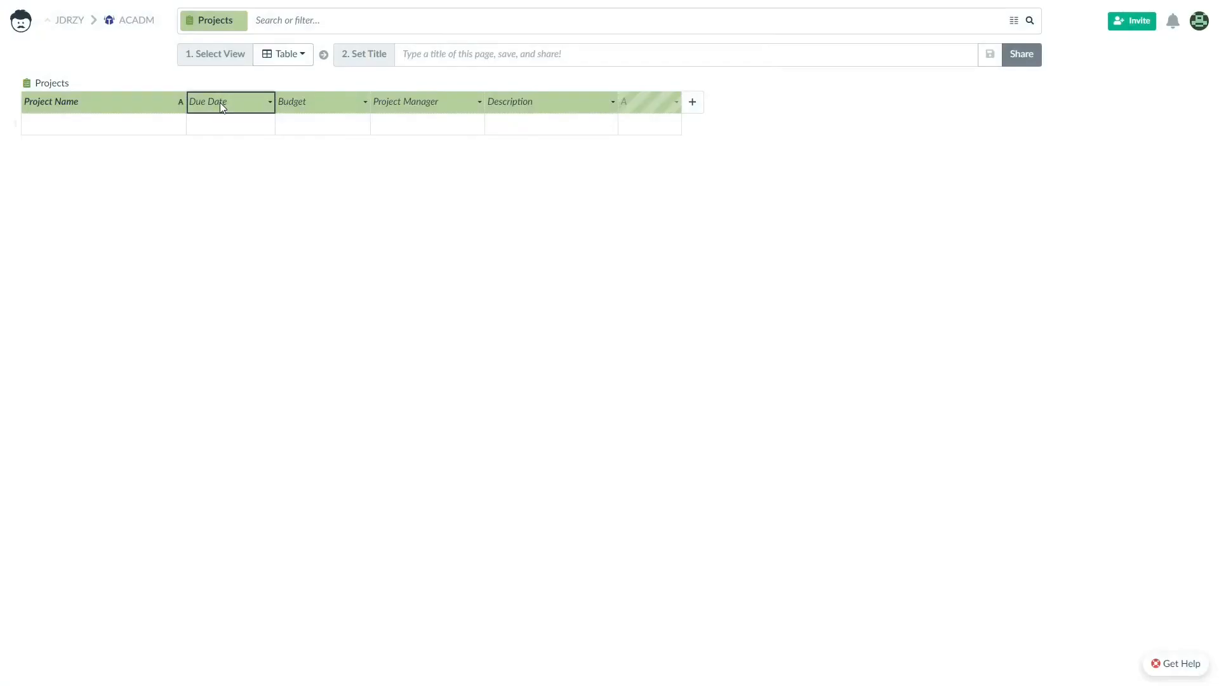
# Make Due Date a Date column and check its date picker.
pyautogui.rightClick(220, 102)
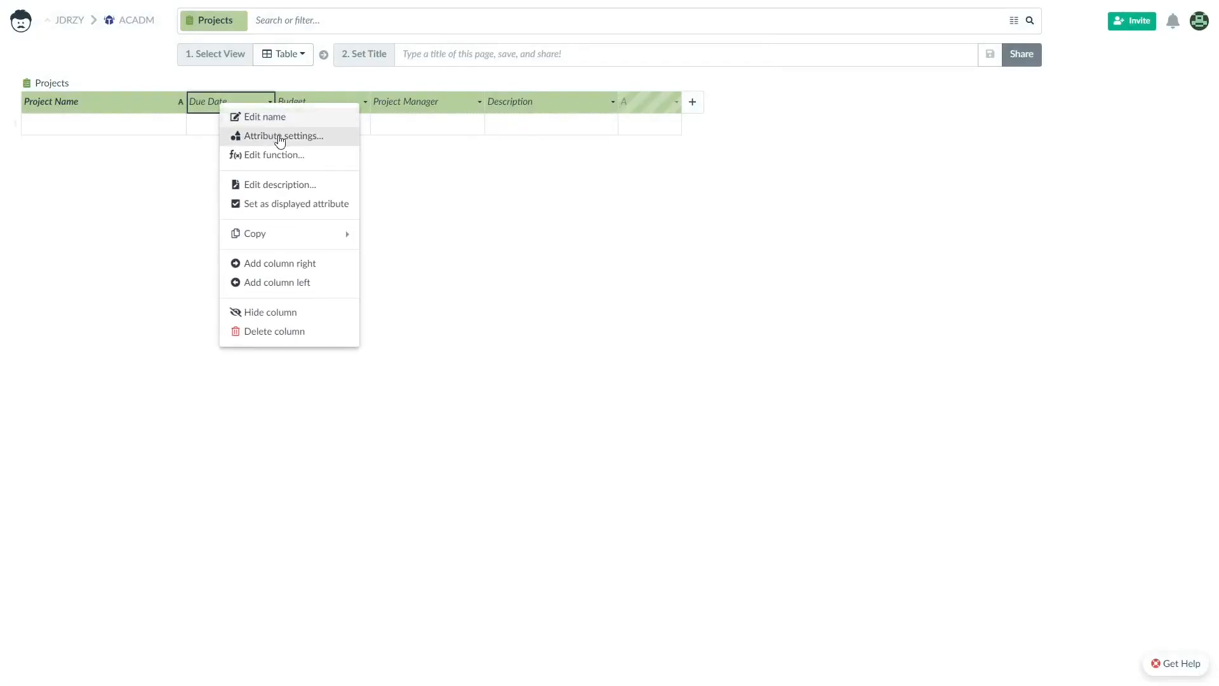
pyautogui.click(279, 137)
pyautogui.click(536, 96)
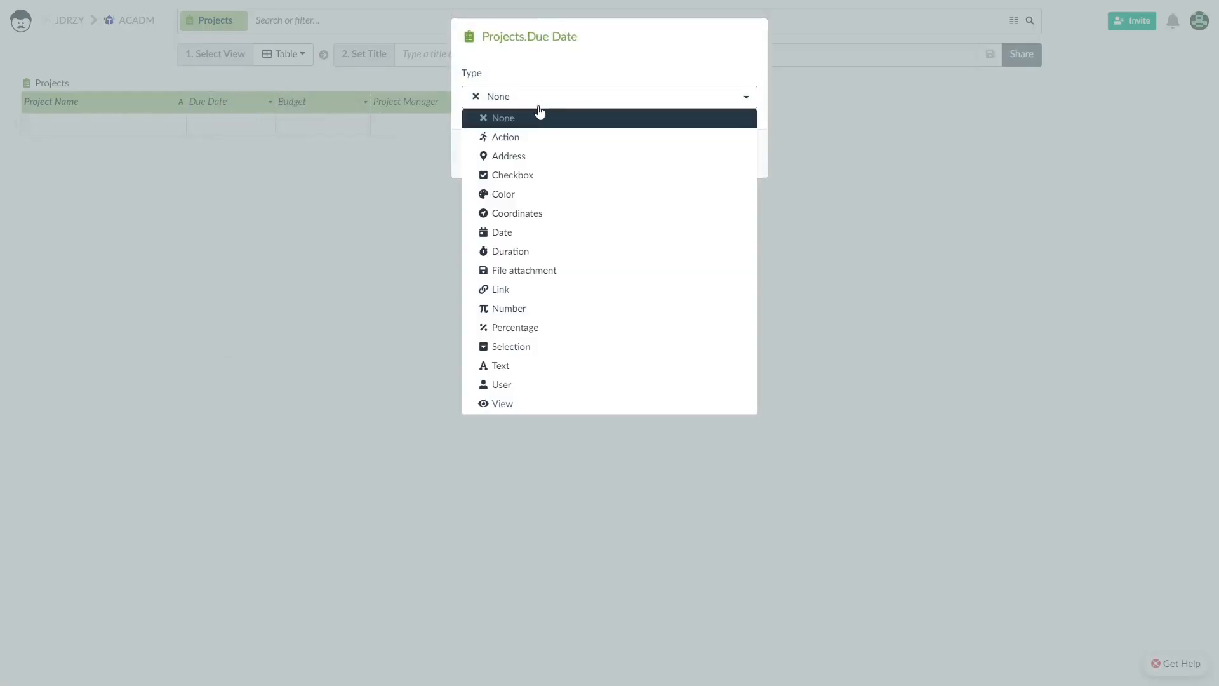
pyautogui.click(521, 235)
pyautogui.click(736, 313)
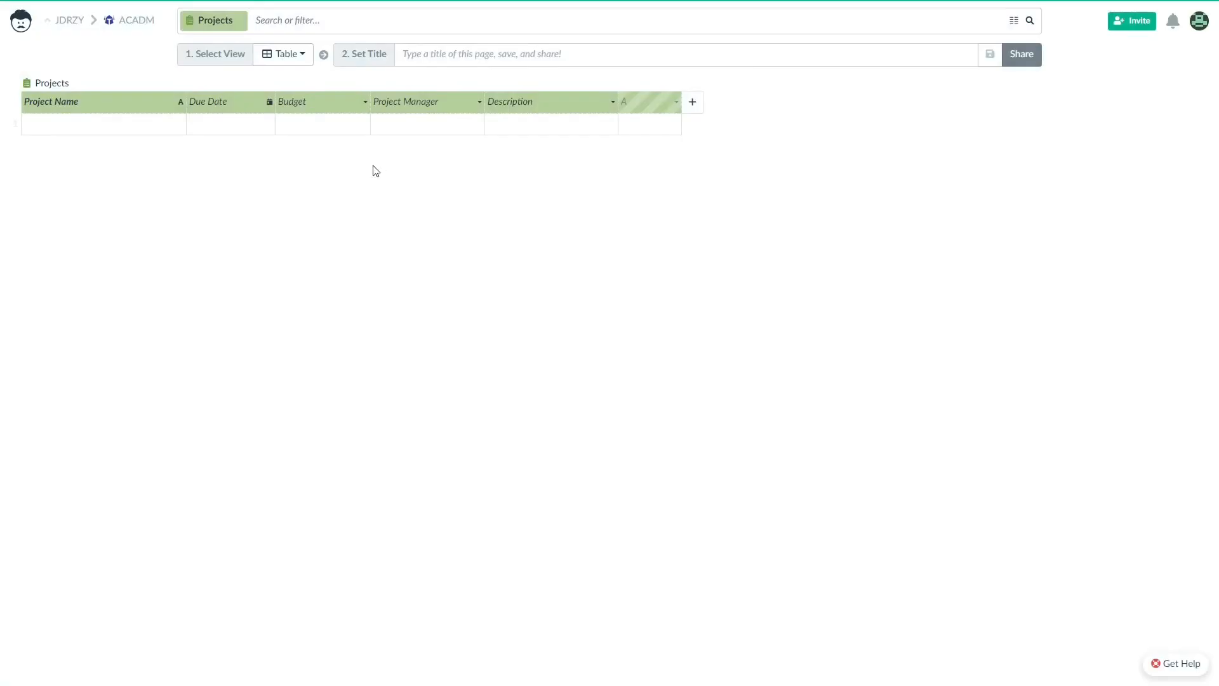
pyautogui.click(247, 126)
pyautogui.click(247, 127)
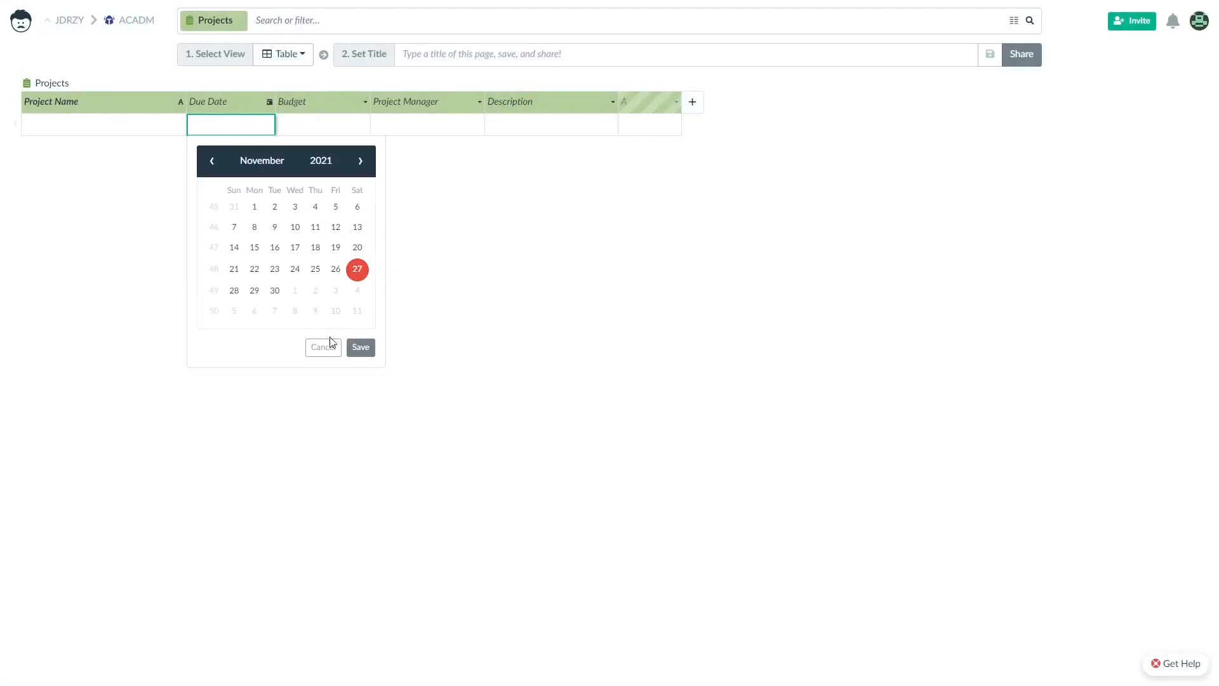
pyautogui.click(323, 346)
# Make Budget a Number column in US dollars with thousands separators.
pyautogui.rightClick(327, 103)
pyautogui.click(398, 134)
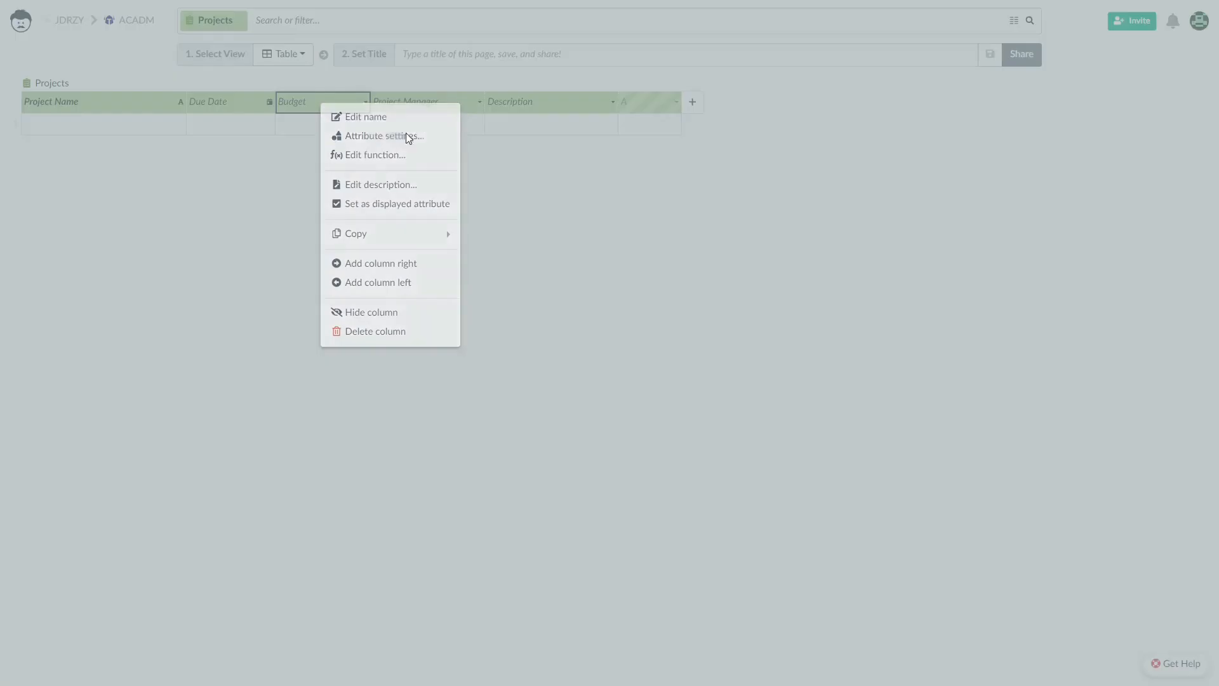
pyautogui.click(517, 98)
pyautogui.click(533, 309)
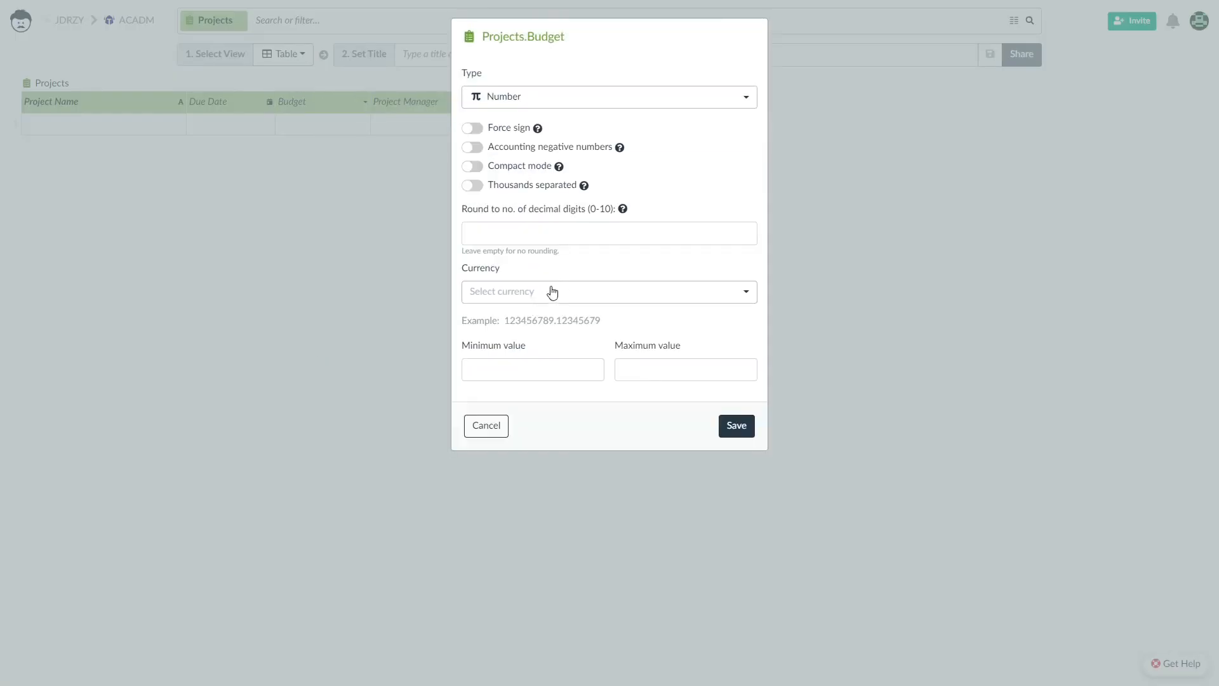
pyautogui.click(520, 293)
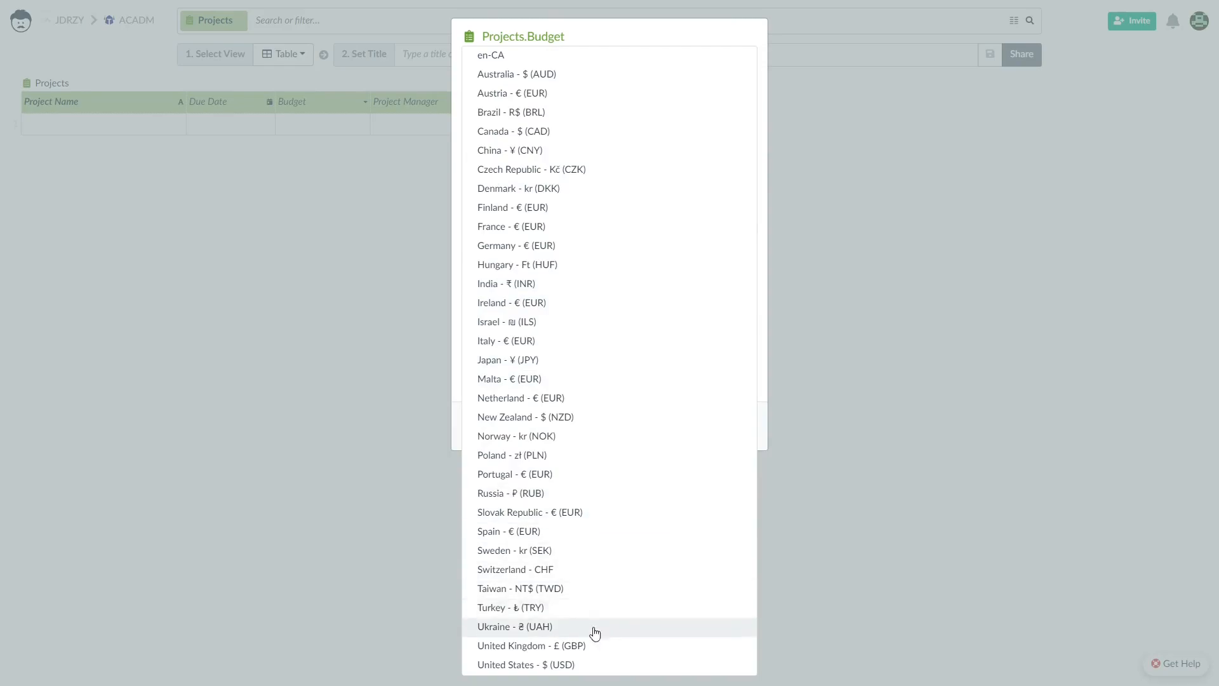
pyautogui.click(636, 664)
pyautogui.click(473, 185)
pyautogui.click(735, 427)
# Make Project Manager a User column allowing unregistered users with any valid email.
pyautogui.rightClick(443, 112)
pyautogui.click(489, 134)
pyautogui.click(607, 96)
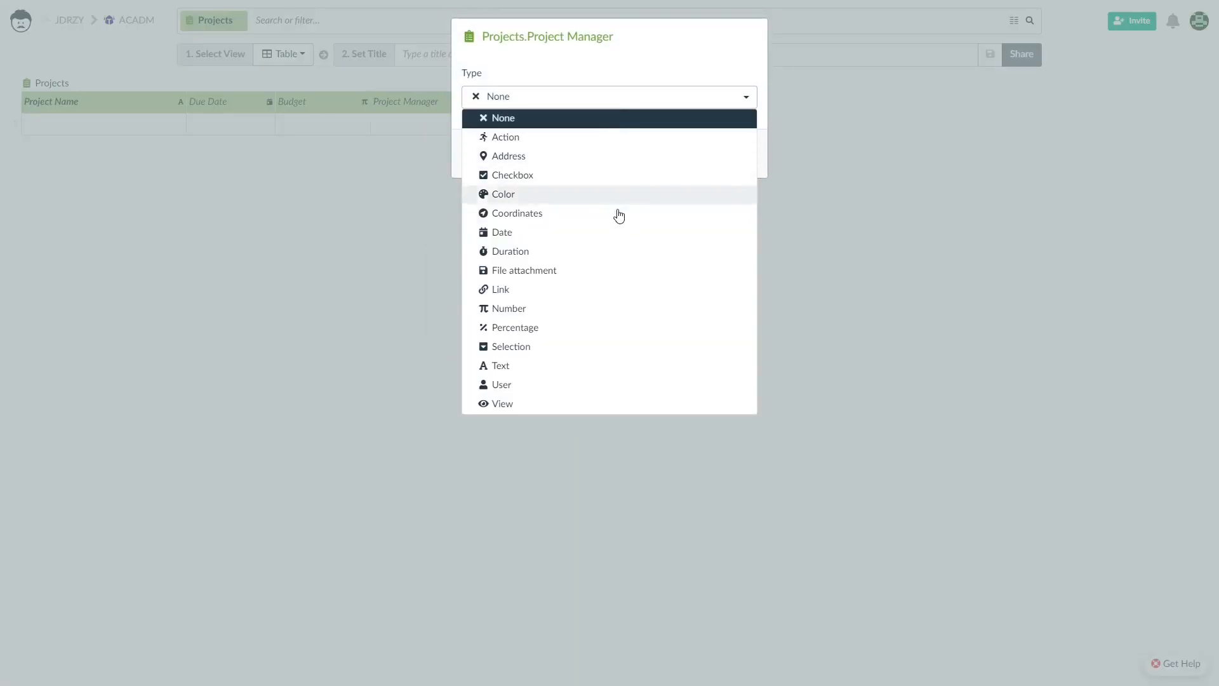
pyautogui.click(542, 386)
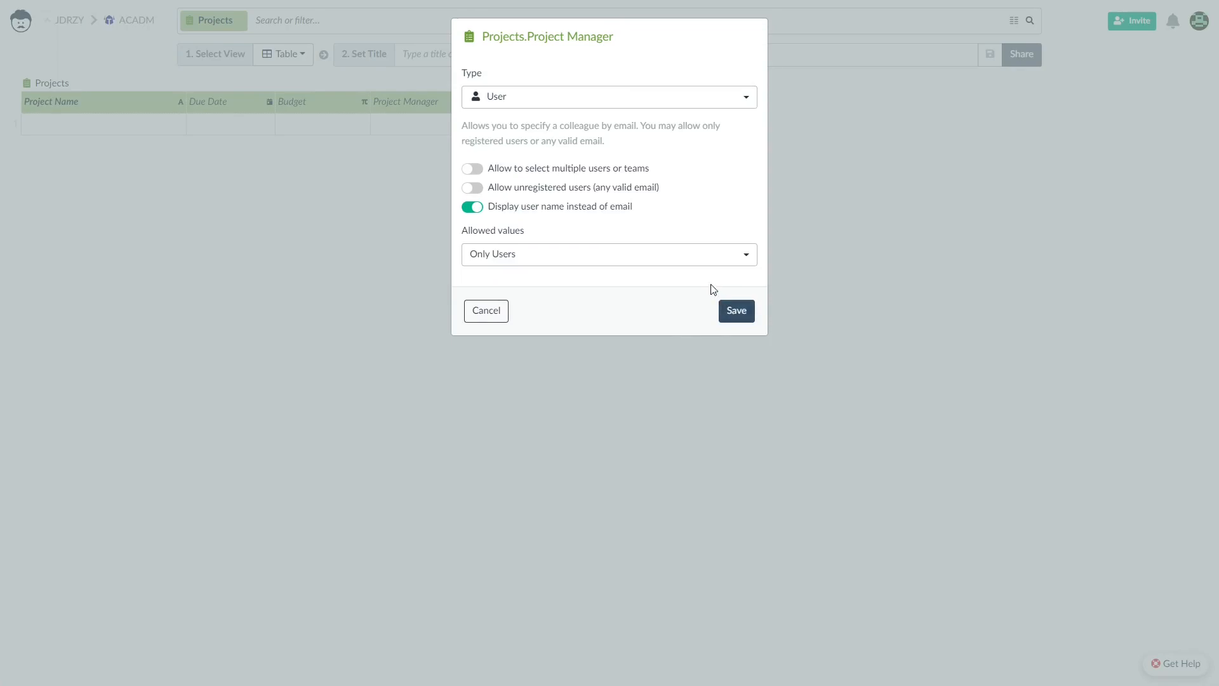
pyautogui.click(474, 188)
pyautogui.click(741, 311)
# Set the Description column type to Text and check a cell's text editor.
pyautogui.rightClick(519, 108)
pyautogui.click(583, 135)
pyautogui.click(631, 108)
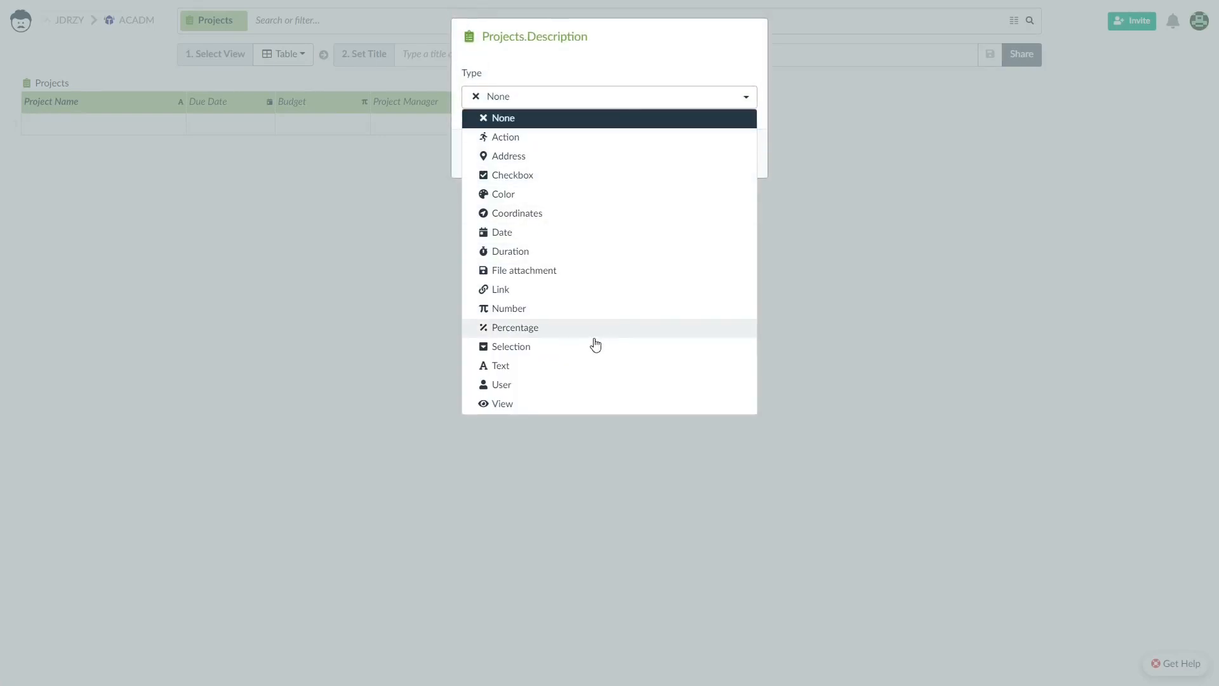
pyautogui.click(671, 374)
pyautogui.click(739, 260)
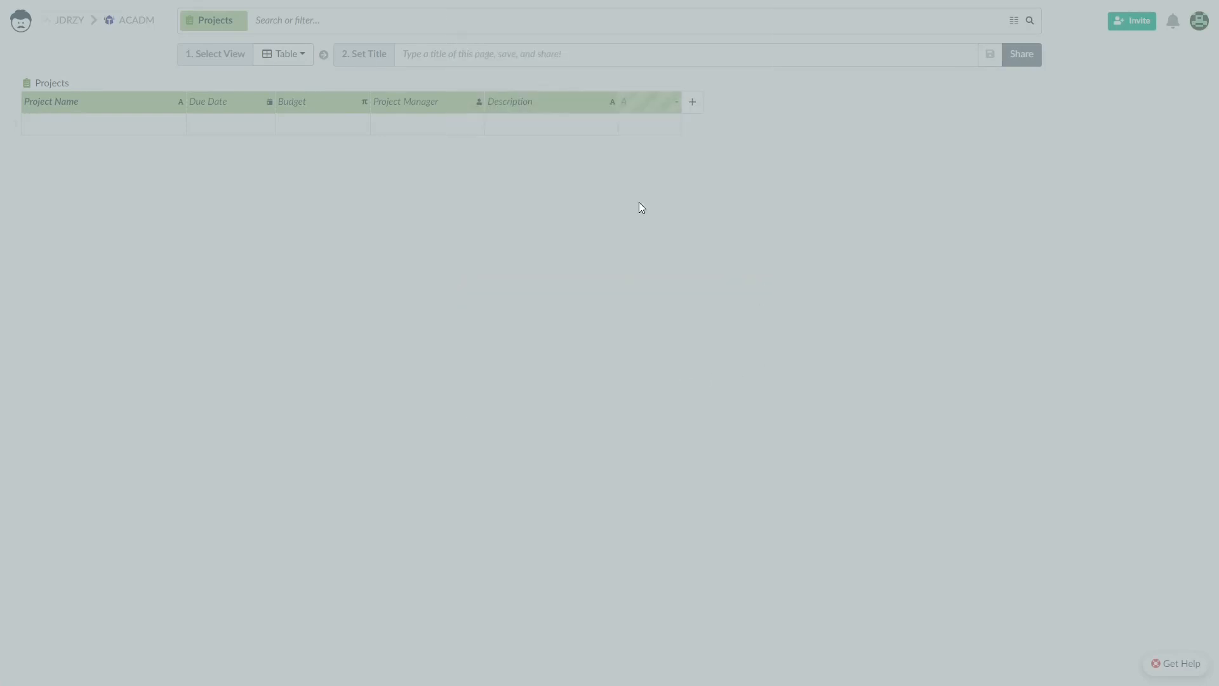
pyautogui.doubleClick(612, 130)
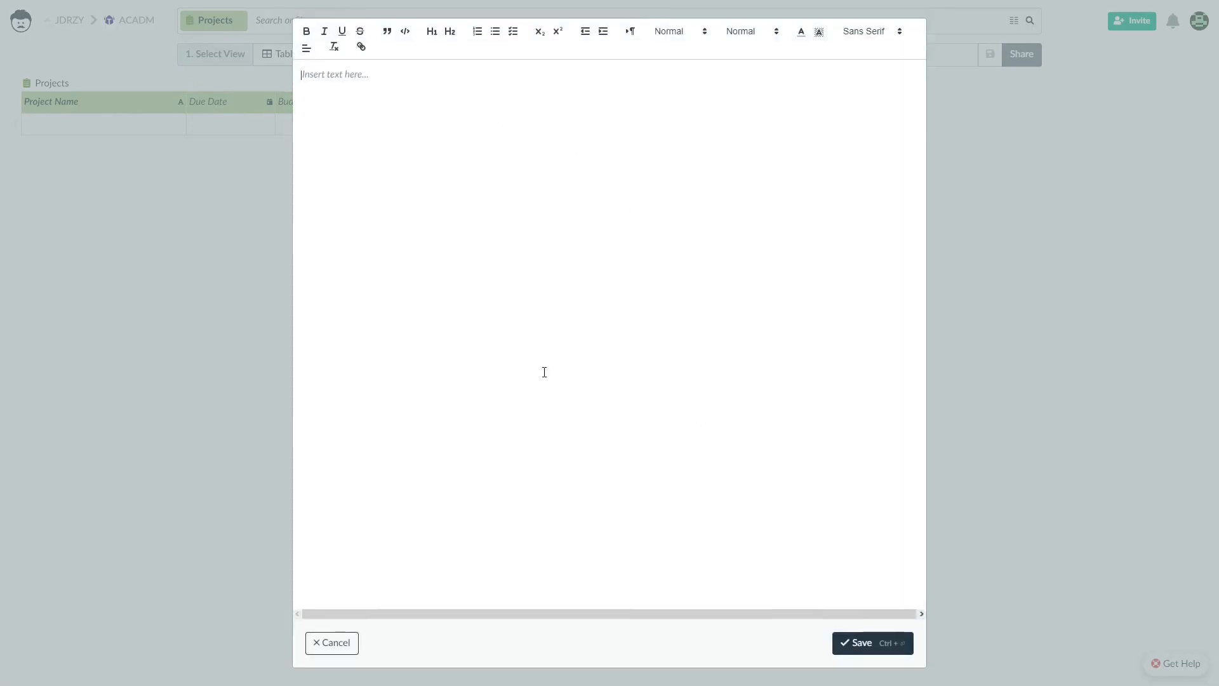
pyautogui.click(341, 645)
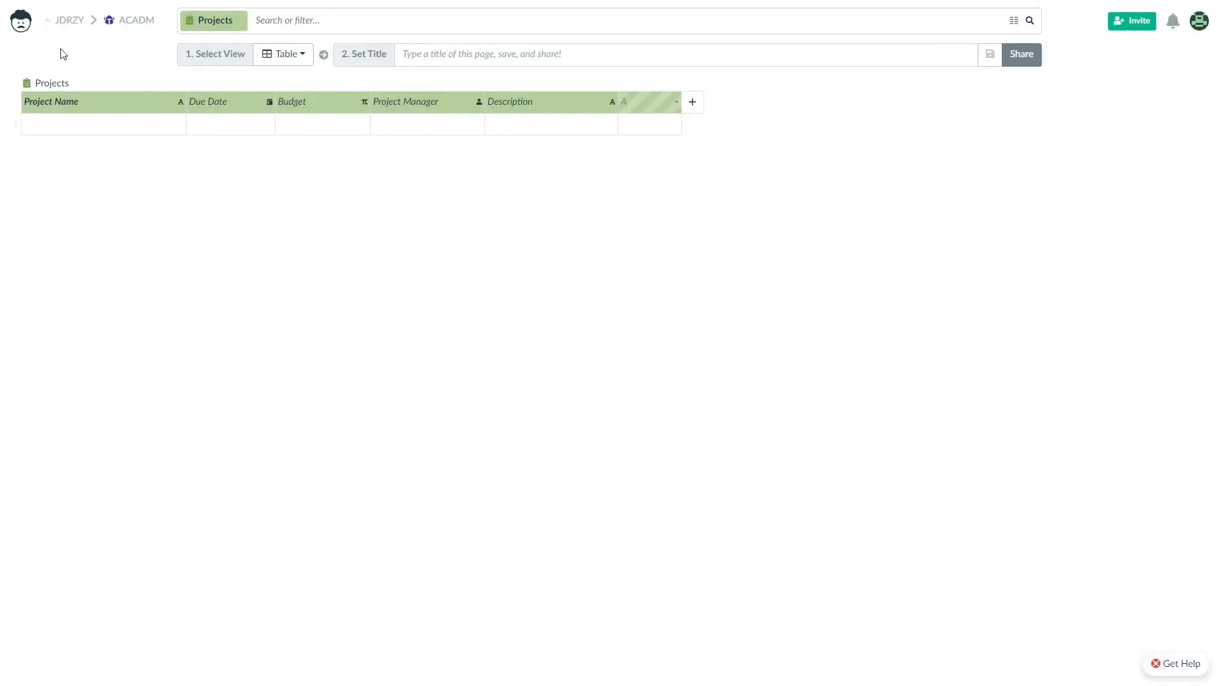
# Create a new table named Objectives from the home screen.
pyautogui.click(21, 22)
pyautogui.click(210, 121)
pyautogui.click(209, 205)
pyautogui.write('Objectives')
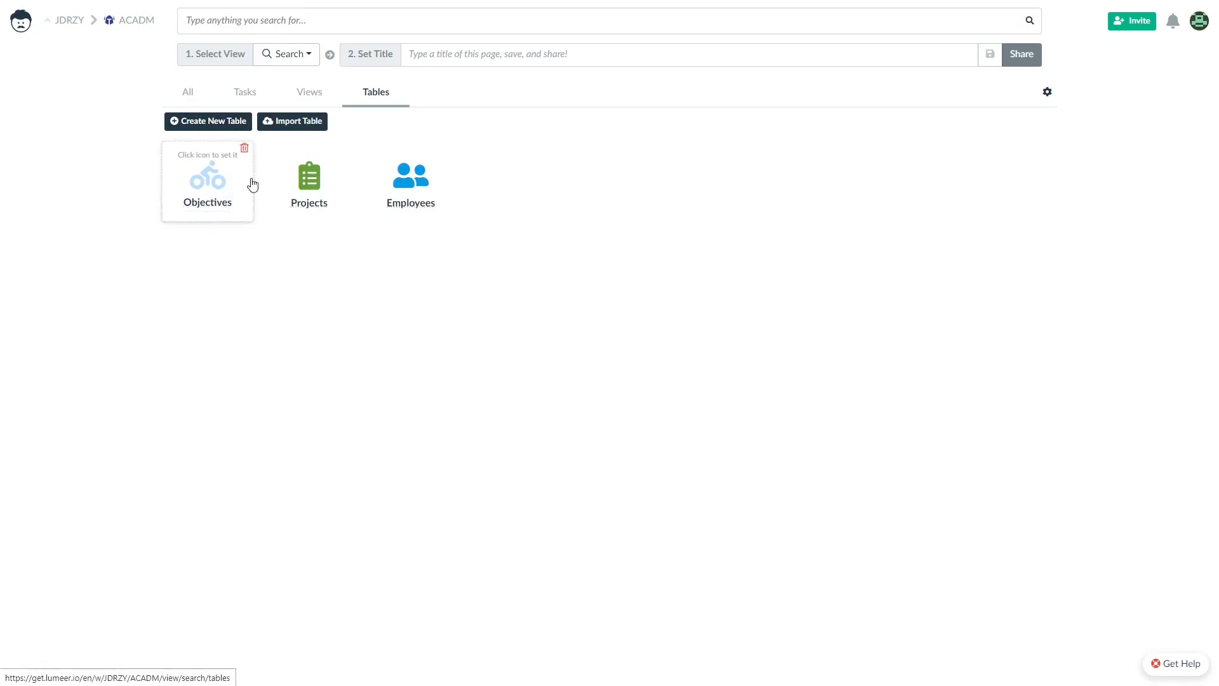
pyautogui.press('Return')
# Give Objectives a deep orange check-mark icon, then reopen the table from the list.
pyautogui.click(421, 221)
pyautogui.scroll(-2, 422, 219)
pyautogui.click(461, 211)
pyautogui.click(379, 173)
pyautogui.click(310, 238)
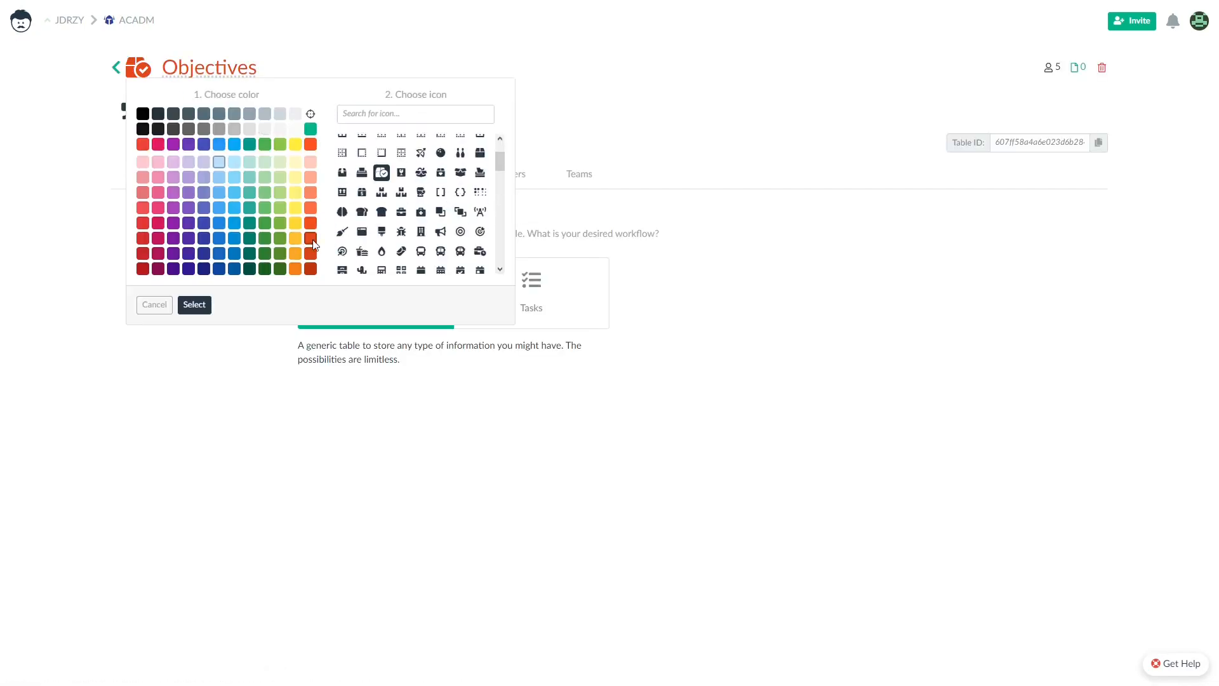
pyautogui.click(199, 305)
pyautogui.click(114, 67)
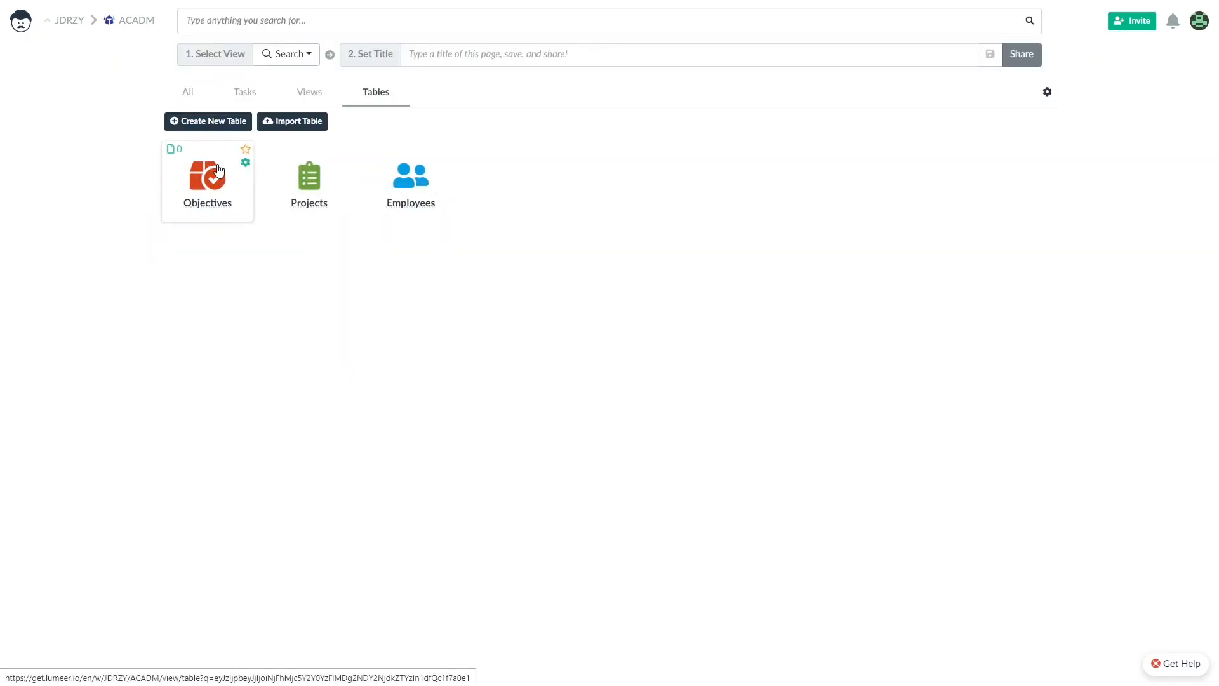
pyautogui.click(215, 178)
pyautogui.click(59, 96)
# Name the Objectives columns Objective, Status and Quarter, widening Objective and Status.
pyautogui.write('Objec')
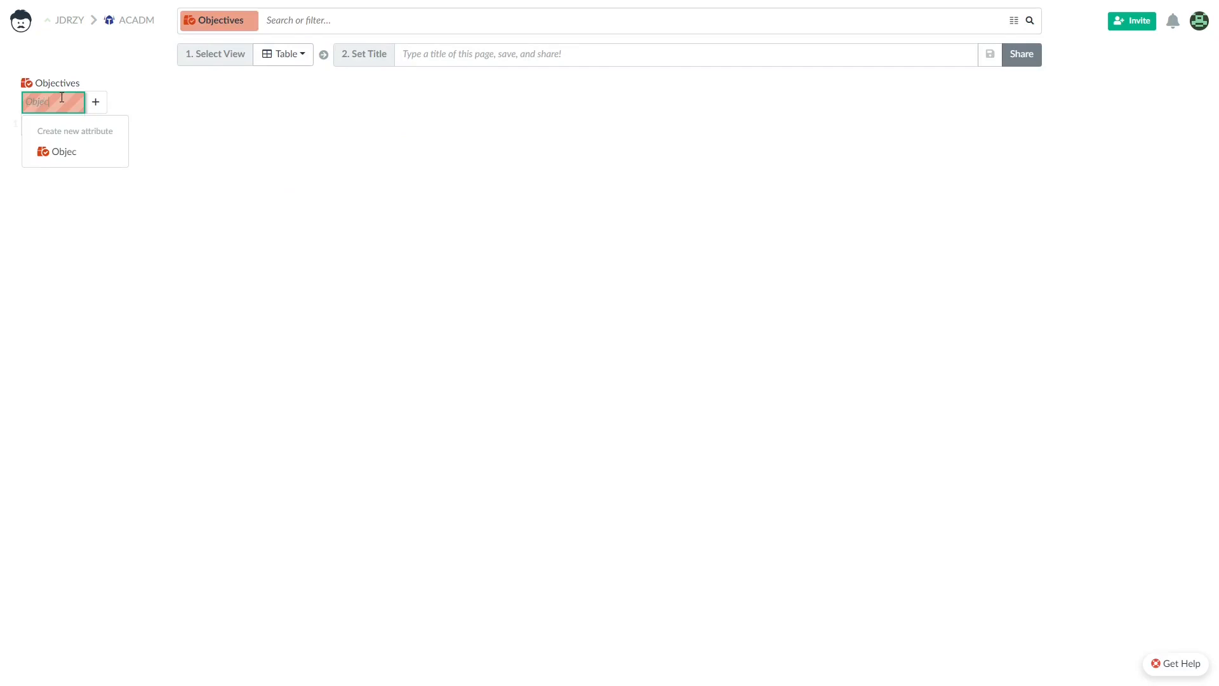
pyautogui.write('tive')
pyautogui.press('Return')
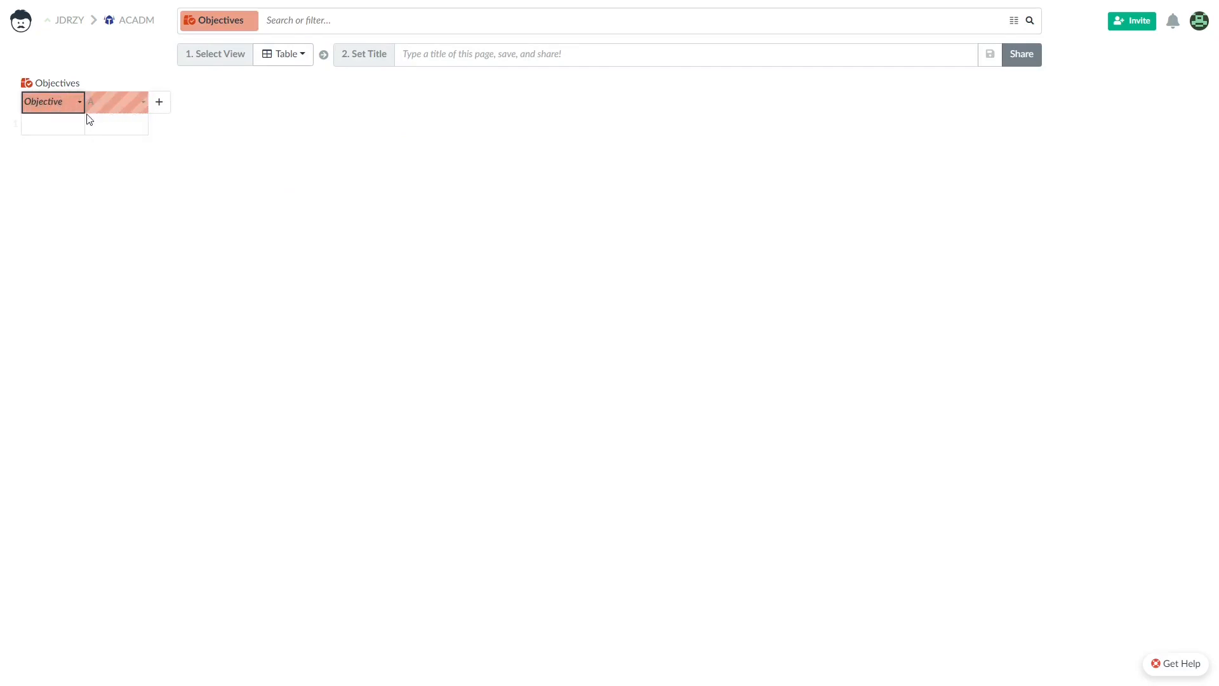
pyautogui.moveTo(85, 104); pyautogui.dragTo(217, 105)
pyautogui.click(238, 99)
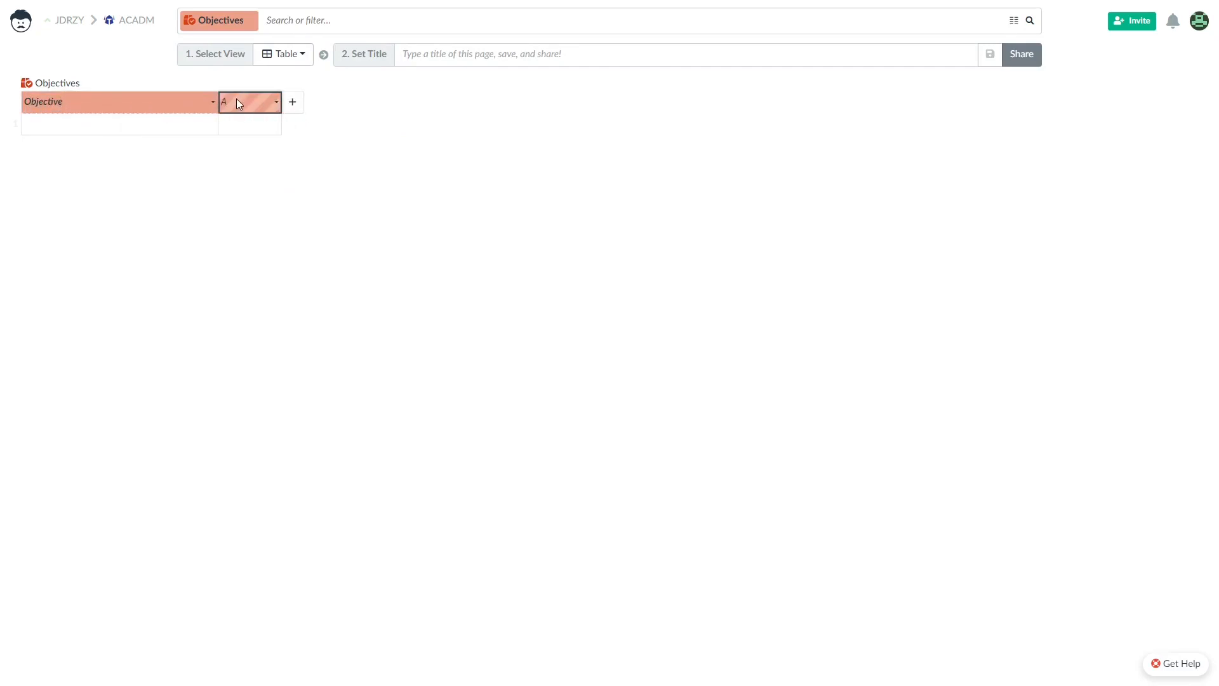
pyautogui.click(240, 103)
pyautogui.press('BackSpace')
pyautogui.write('Statu')
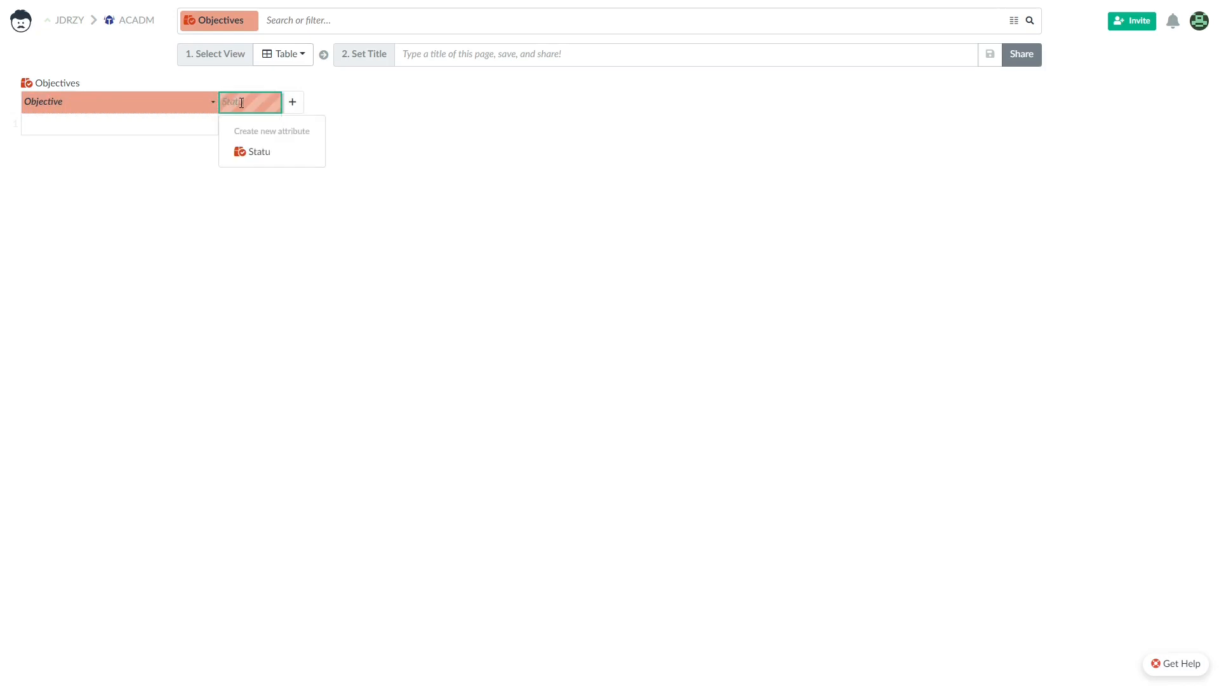
pyautogui.write('s')
pyautogui.click(279, 158)
pyautogui.moveTo(304, 98); pyautogui.dragTo(331, 100)
pyautogui.doubleClick(363, 101)
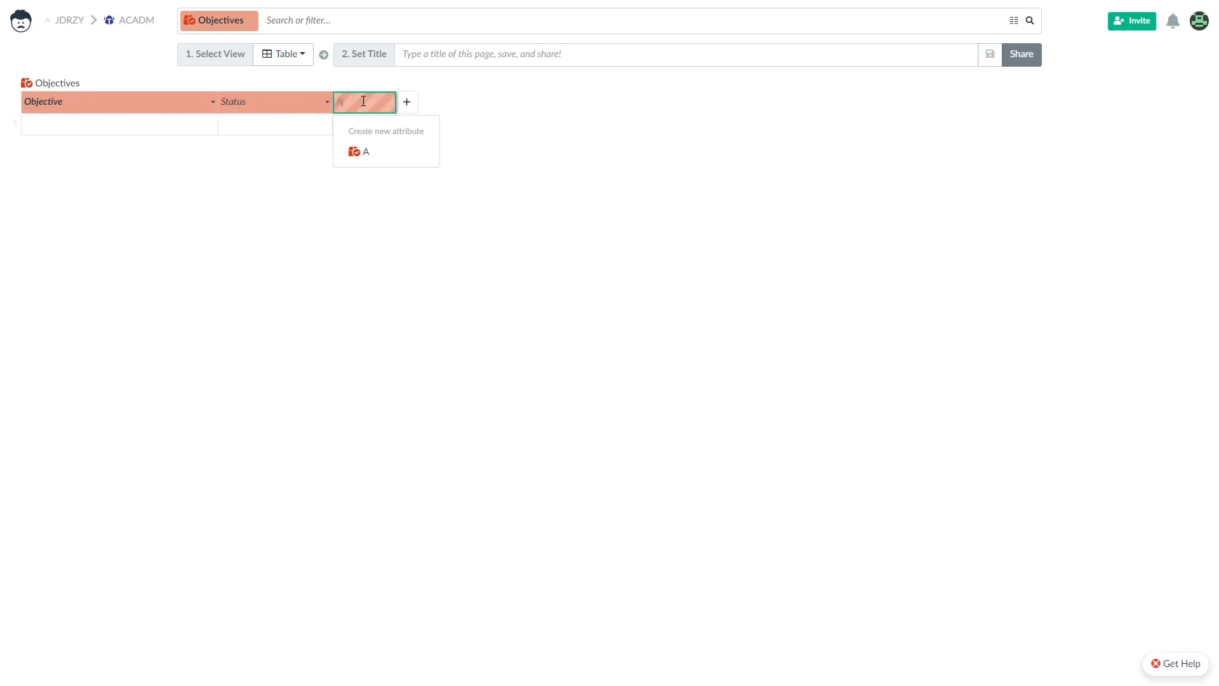
pyautogui.write('Quarter')
pyautogui.press('Return')
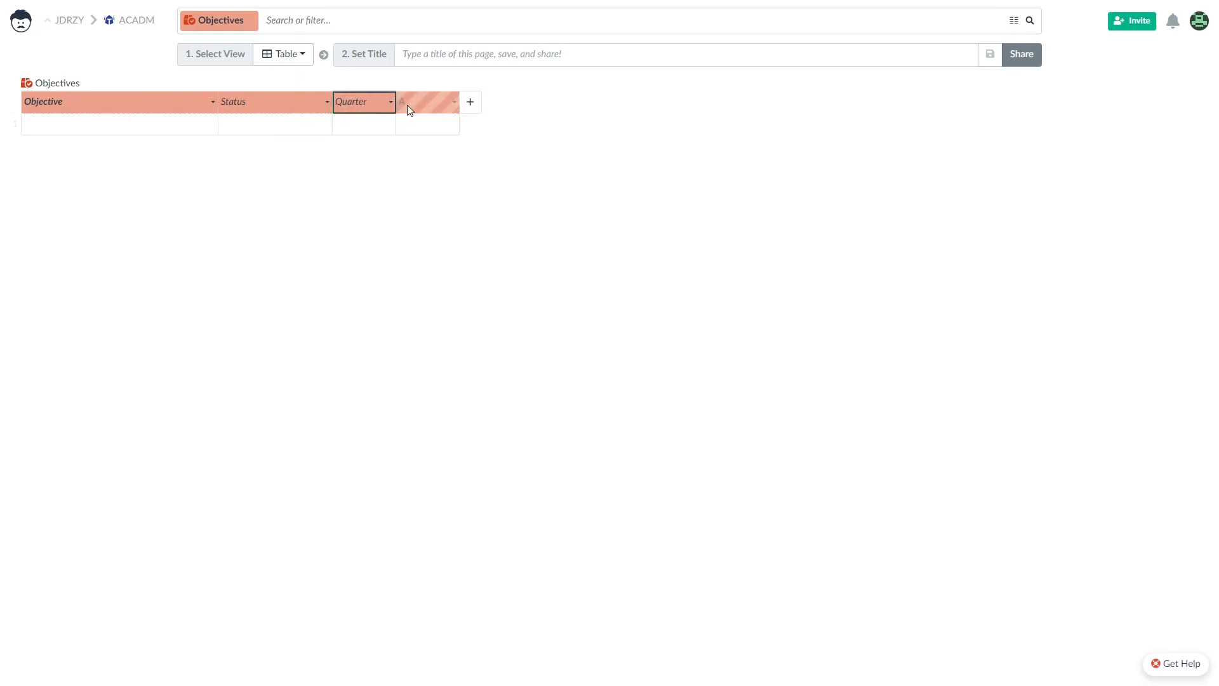
# Set the Objective column type to Text.
pyautogui.click(144, 104)
pyautogui.rightClick(144, 104)
pyautogui.click(180, 136)
pyautogui.click(521, 370)
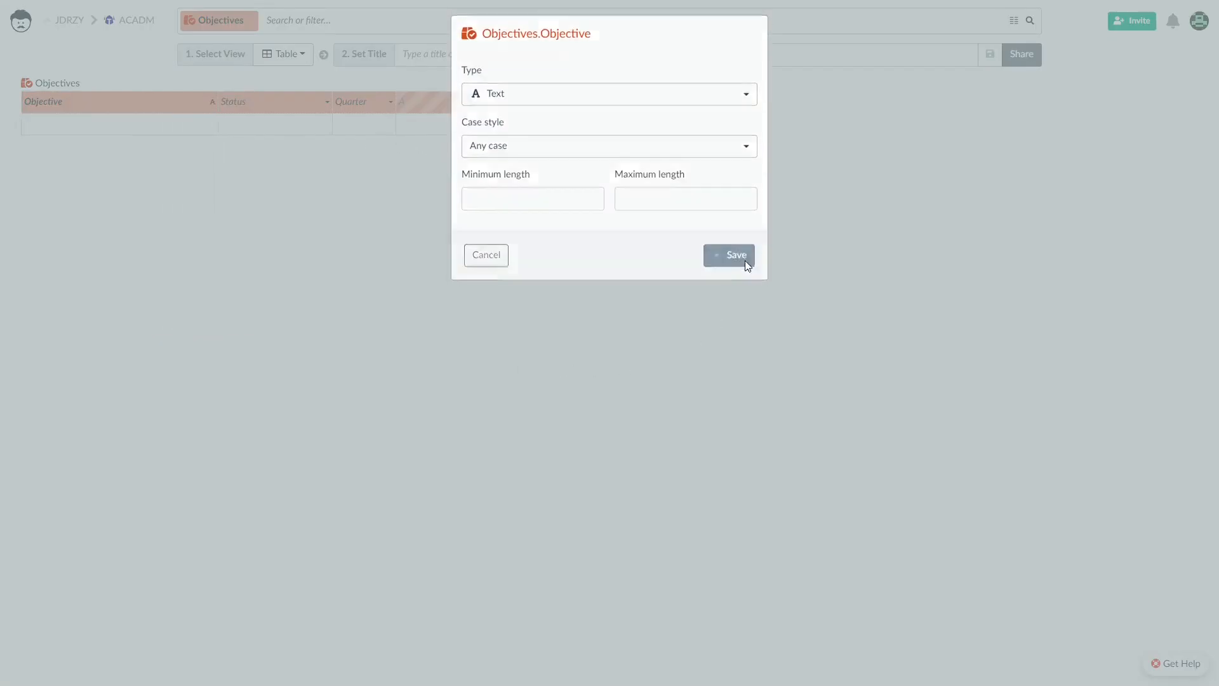
pyautogui.click(744, 261)
# Make Status a Selection column with a yellow In Progress value.
pyautogui.rightClick(256, 105)
pyautogui.click(345, 131)
pyautogui.click(518, 112)
pyautogui.click(604, 347)
pyautogui.click(555, 293)
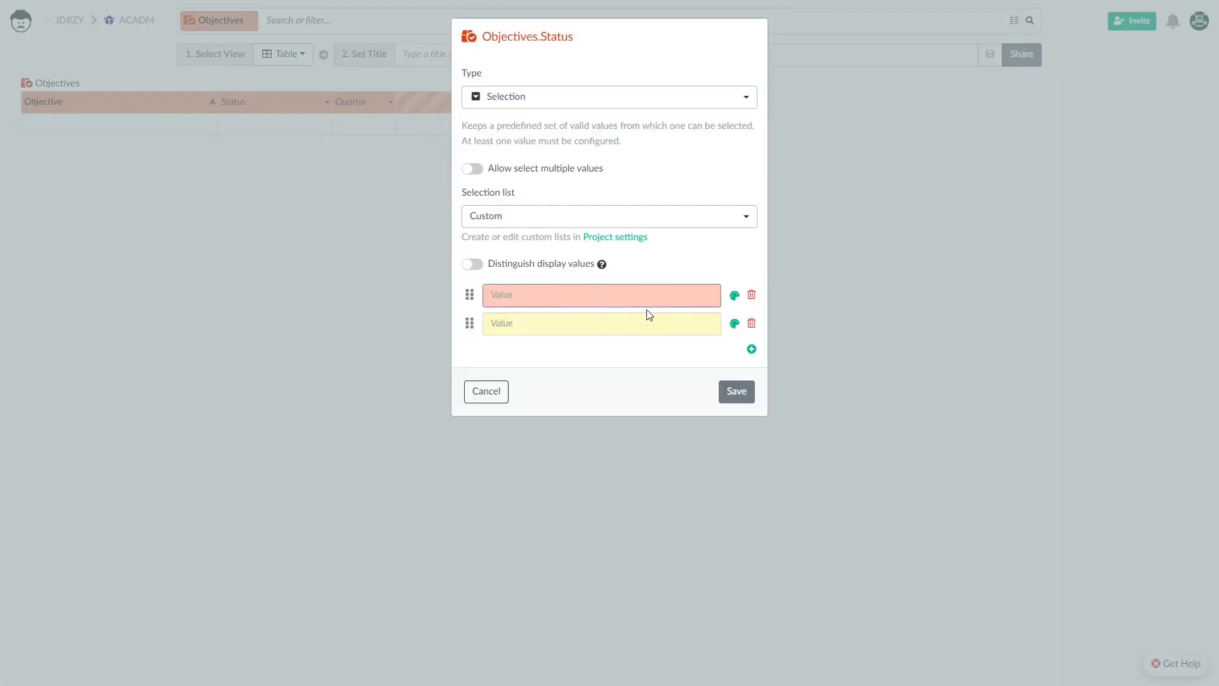
pyautogui.write('IIn')
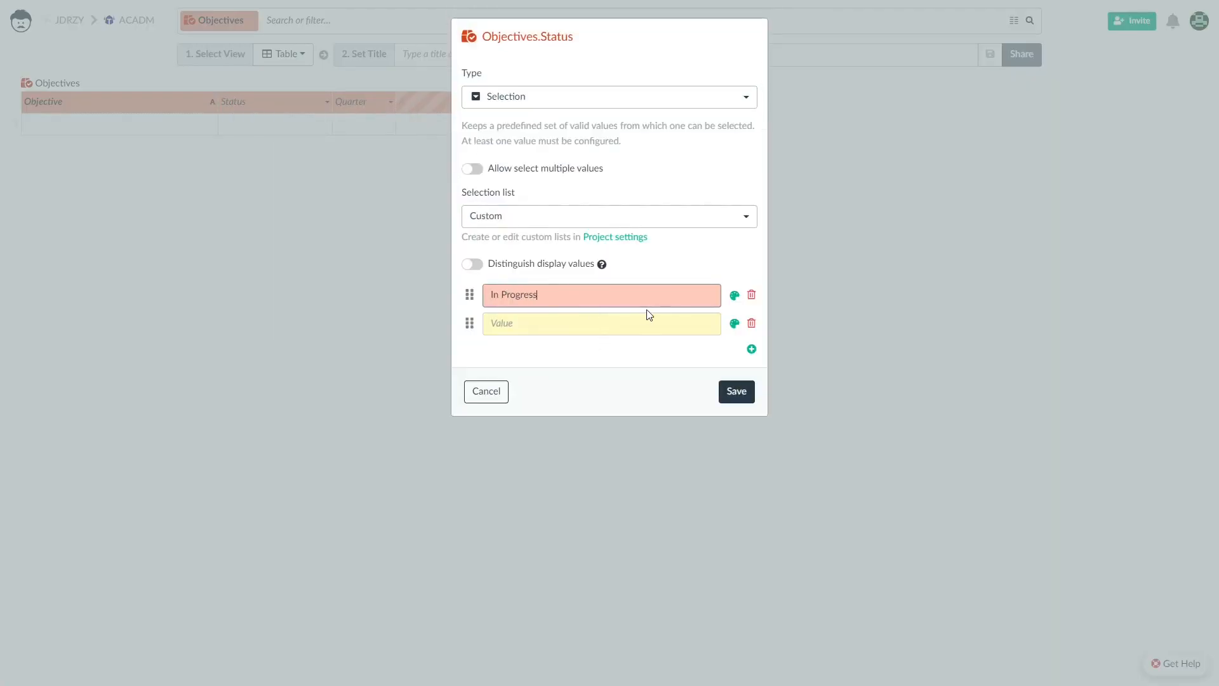
pyautogui.click(734, 295)
pyautogui.click(897, 532)
pyautogui.click(907, 589)
# Add green Achieved and dark pink To do Status values and save.
pyautogui.click(560, 325)
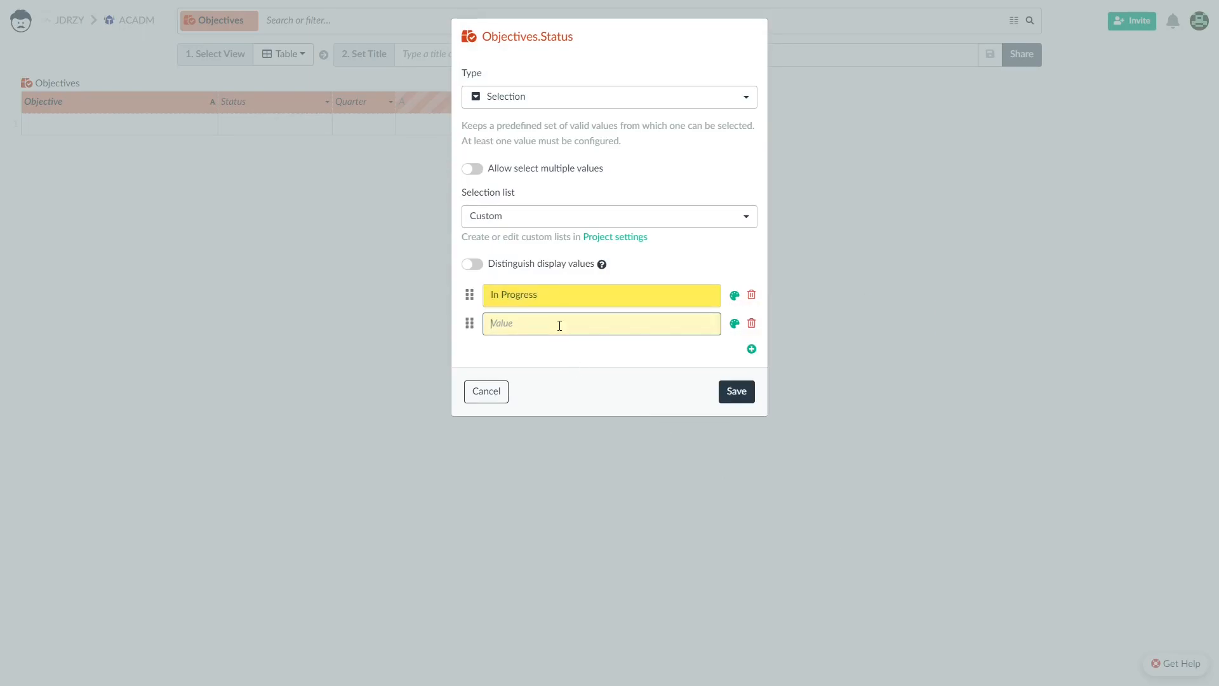
pyautogui.write('Ach')
pyautogui.click(735, 323)
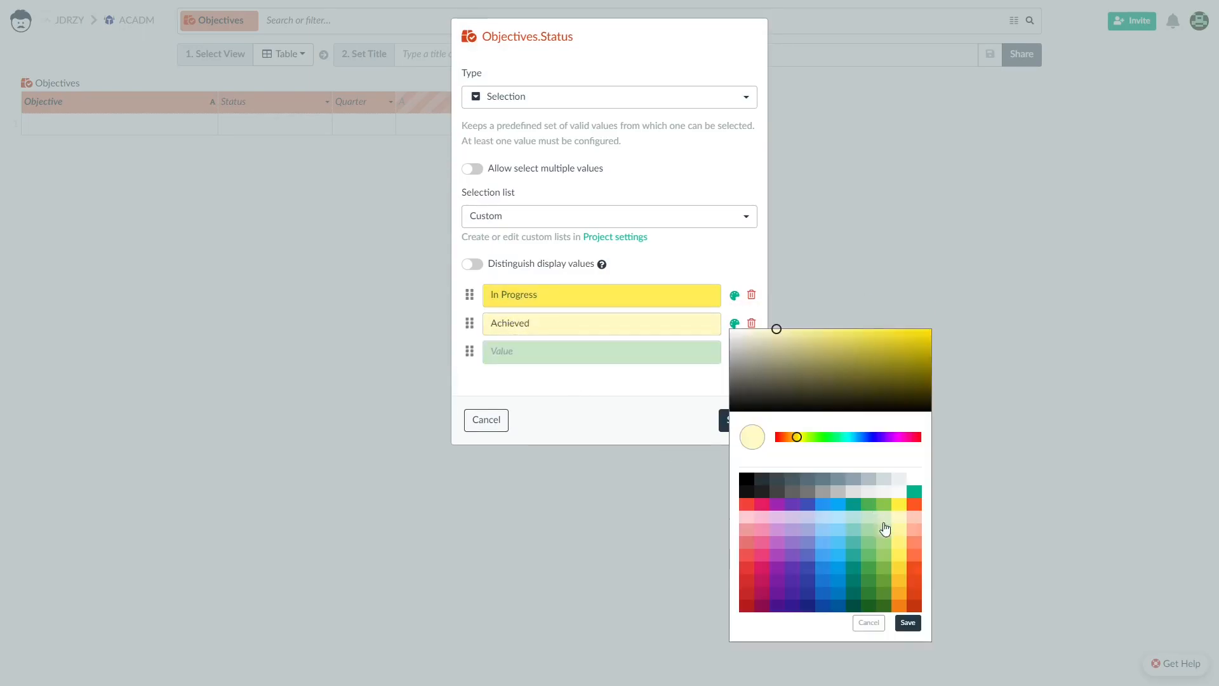
pyautogui.click(887, 564)
pyautogui.click(907, 624)
pyautogui.click(568, 356)
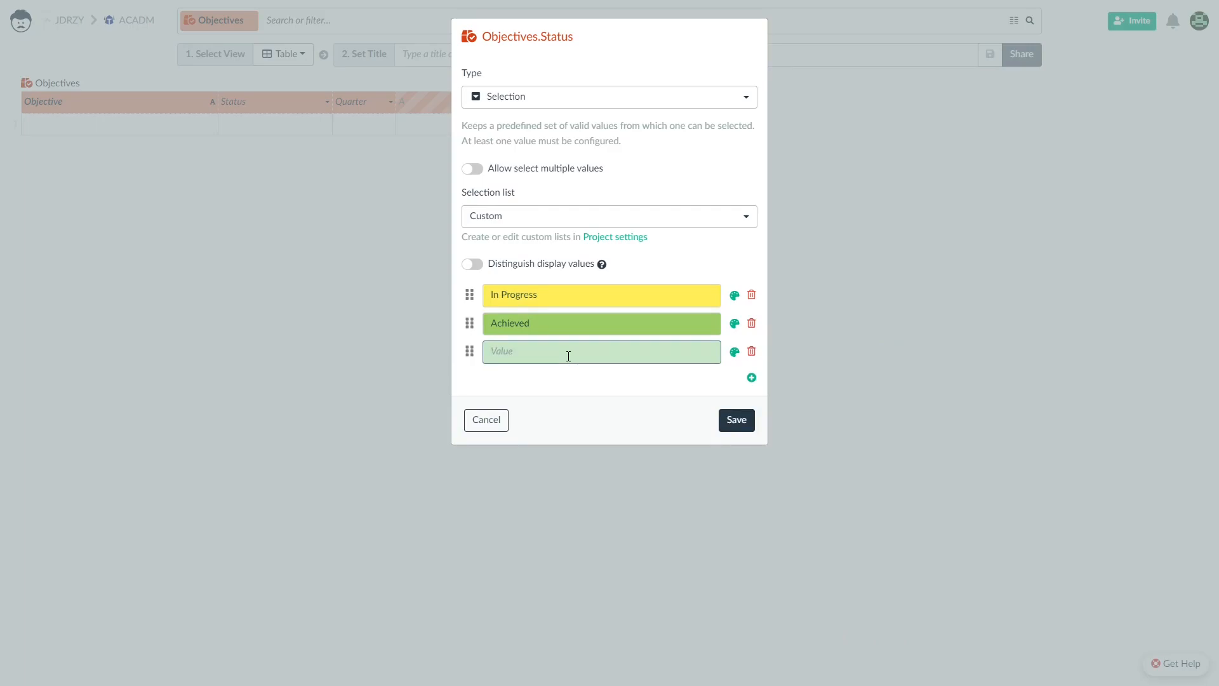
pyautogui.write('To d')
pyautogui.click(735, 351)
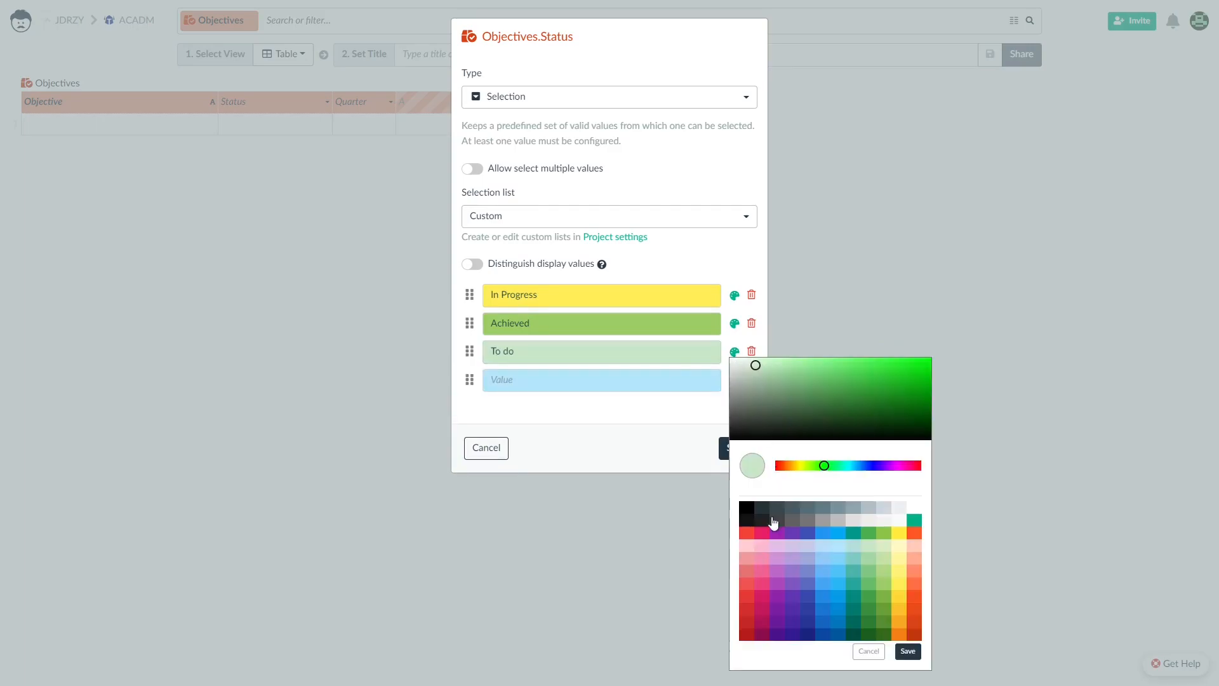
pyautogui.click(766, 570)
pyautogui.click(762, 581)
pyautogui.click(908, 650)
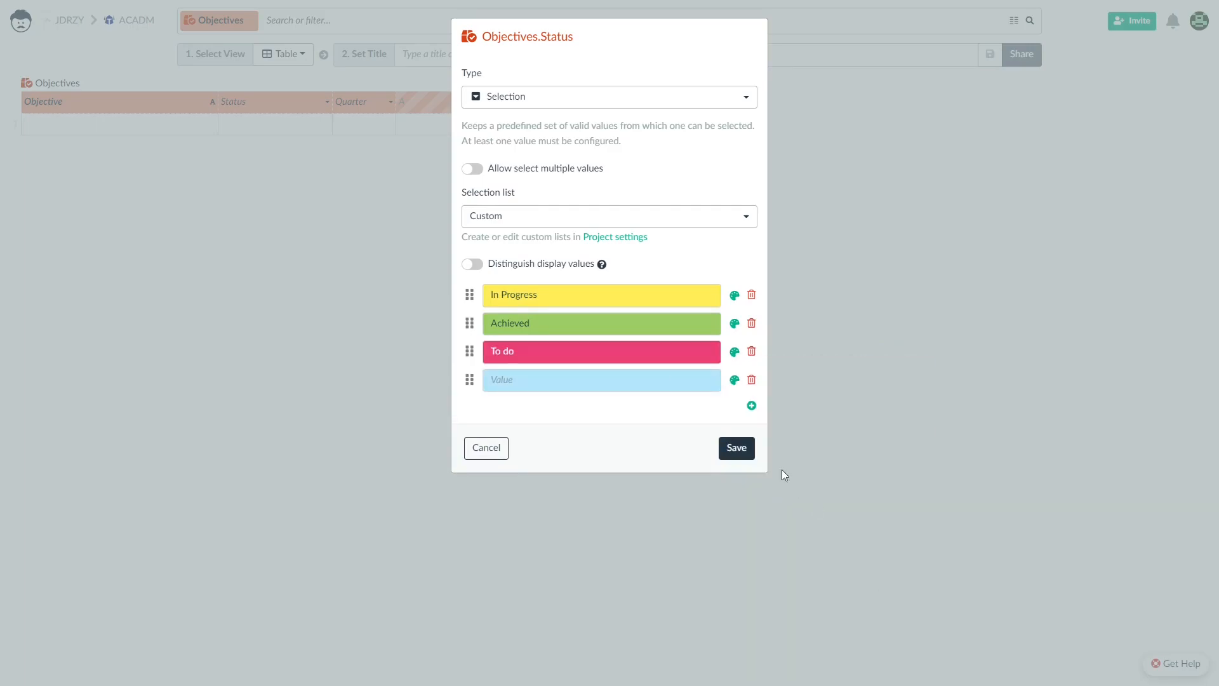
pyautogui.click(737, 447)
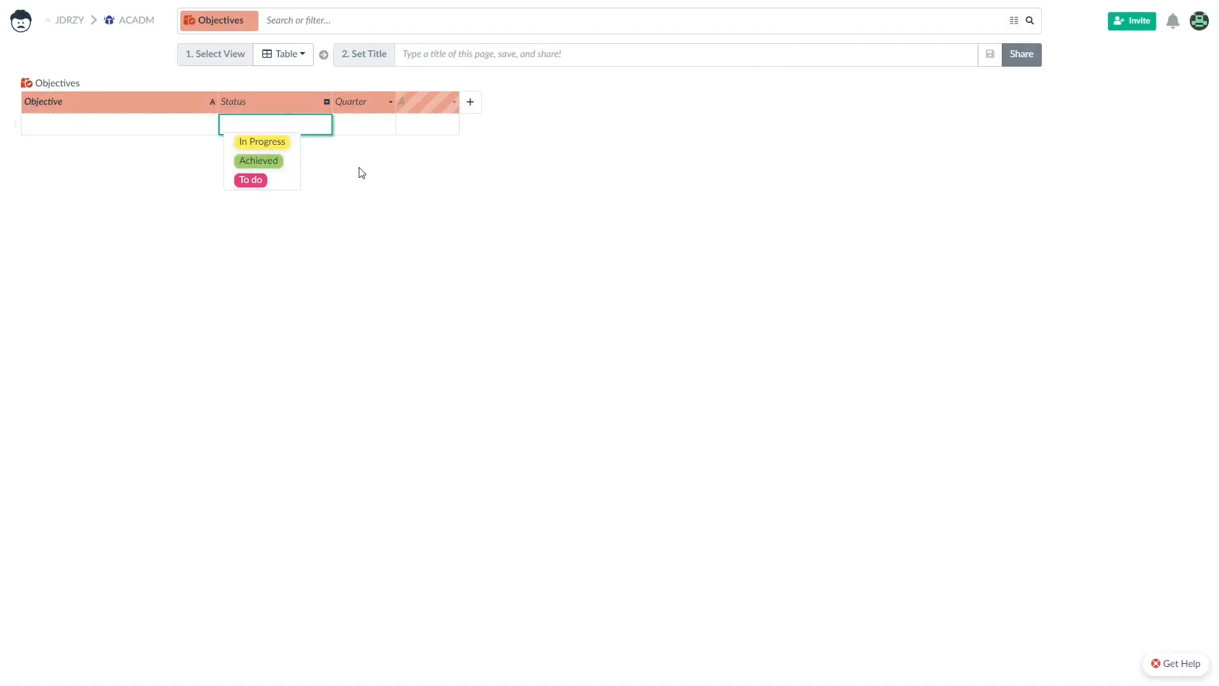
# Set the Quarter column type to Text.
pyautogui.rightClick(368, 97)
pyautogui.click(424, 179)
pyautogui.click(569, 99)
pyautogui.click(575, 365)
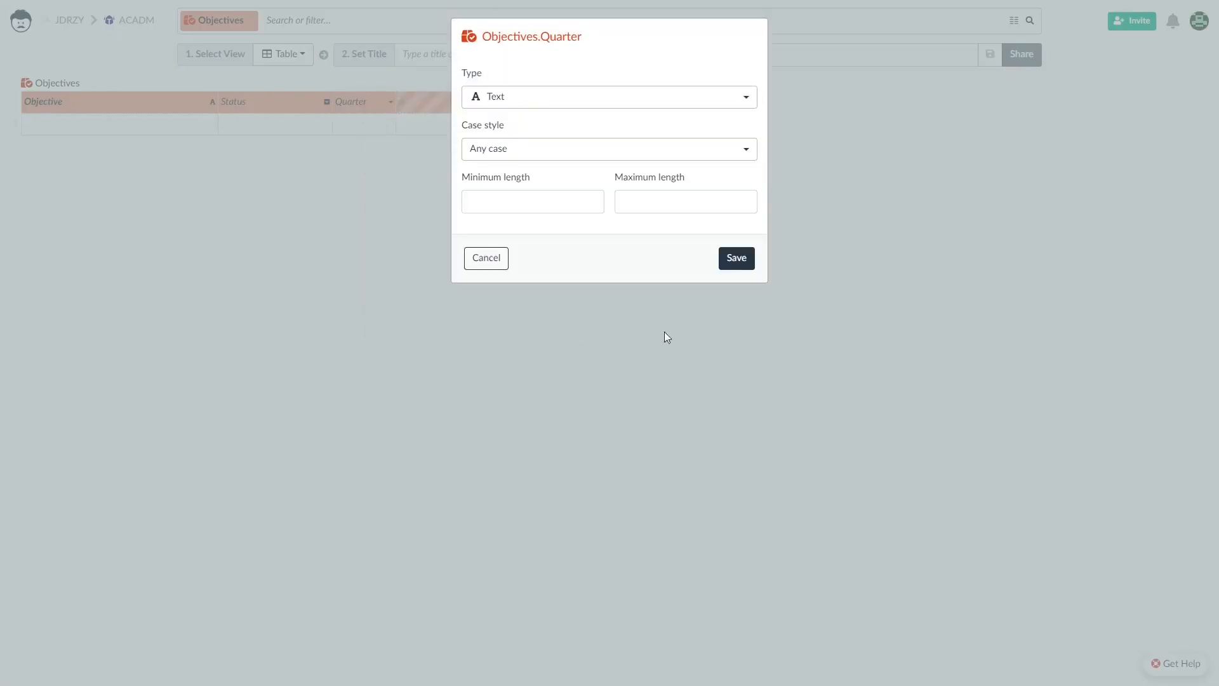
pyautogui.click(740, 259)
# Create a new table named Key Results.
pyautogui.click(21, 20)
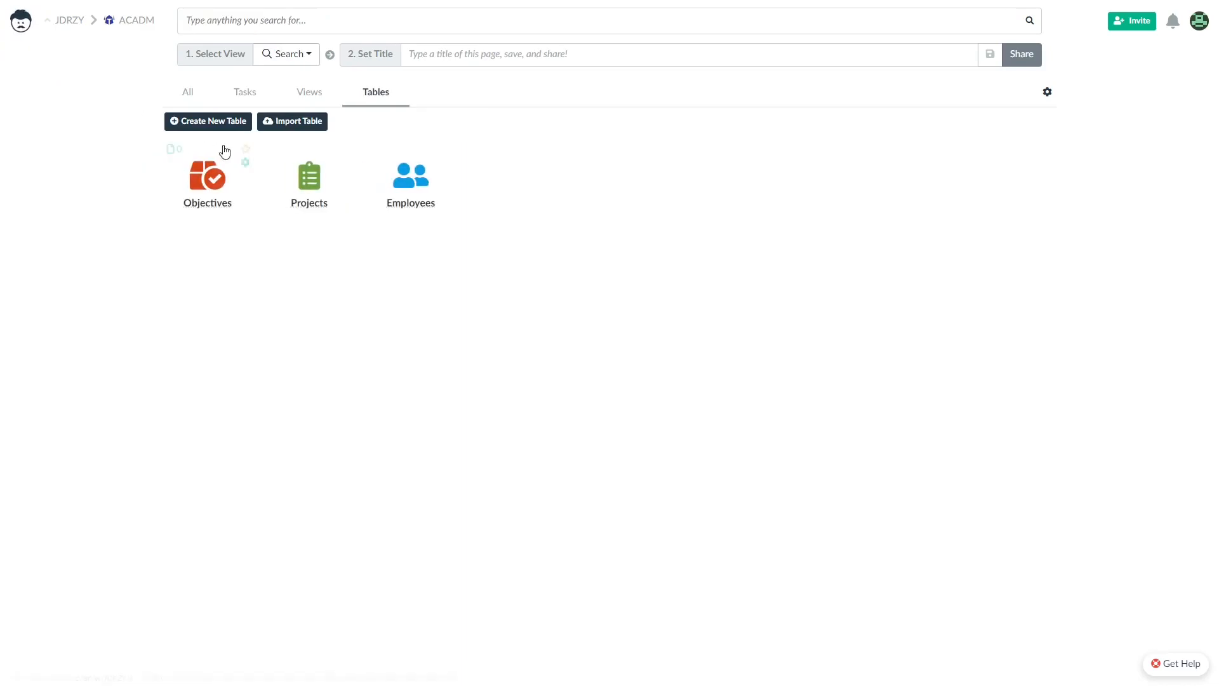
pyautogui.click(216, 120)
pyautogui.click(207, 202)
pyautogui.write('Key Results')
pyautogui.click(214, 174)
pyautogui.click(211, 175)
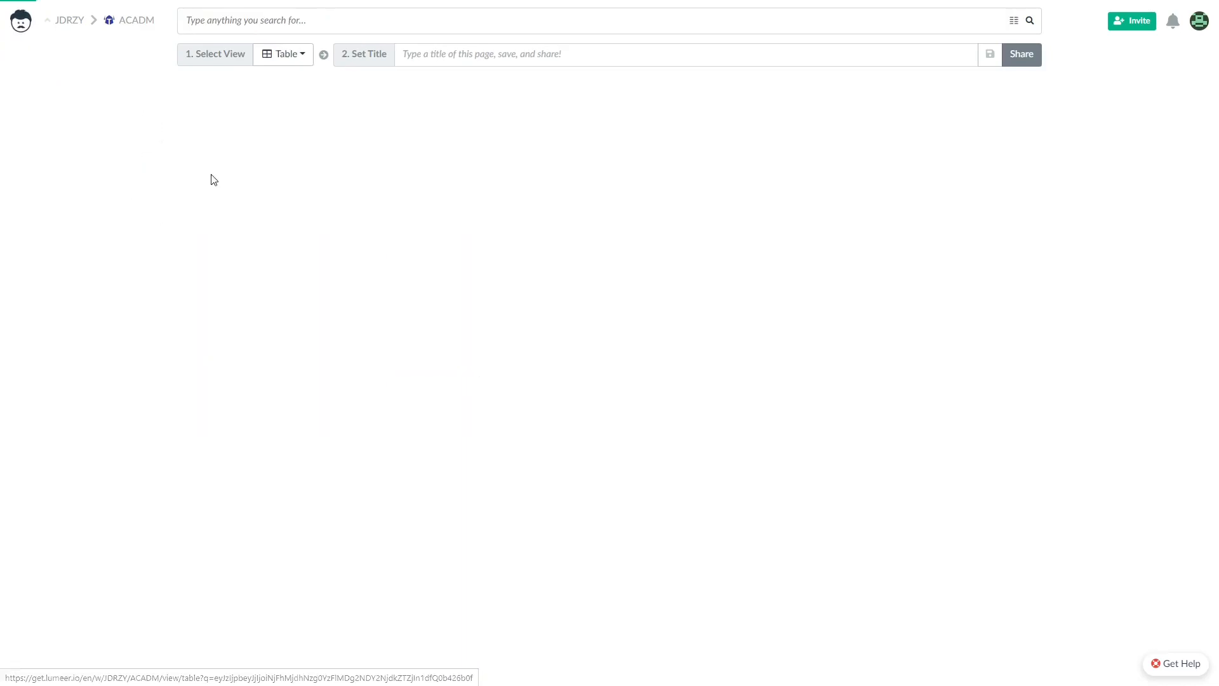
pyautogui.click(21, 21)
# Give the Key Results table a teal key icon.
pyautogui.click(245, 163)
pyautogui.click(138, 68)
pyautogui.click(394, 121)
pyautogui.write('key')
pyautogui.click(396, 161)
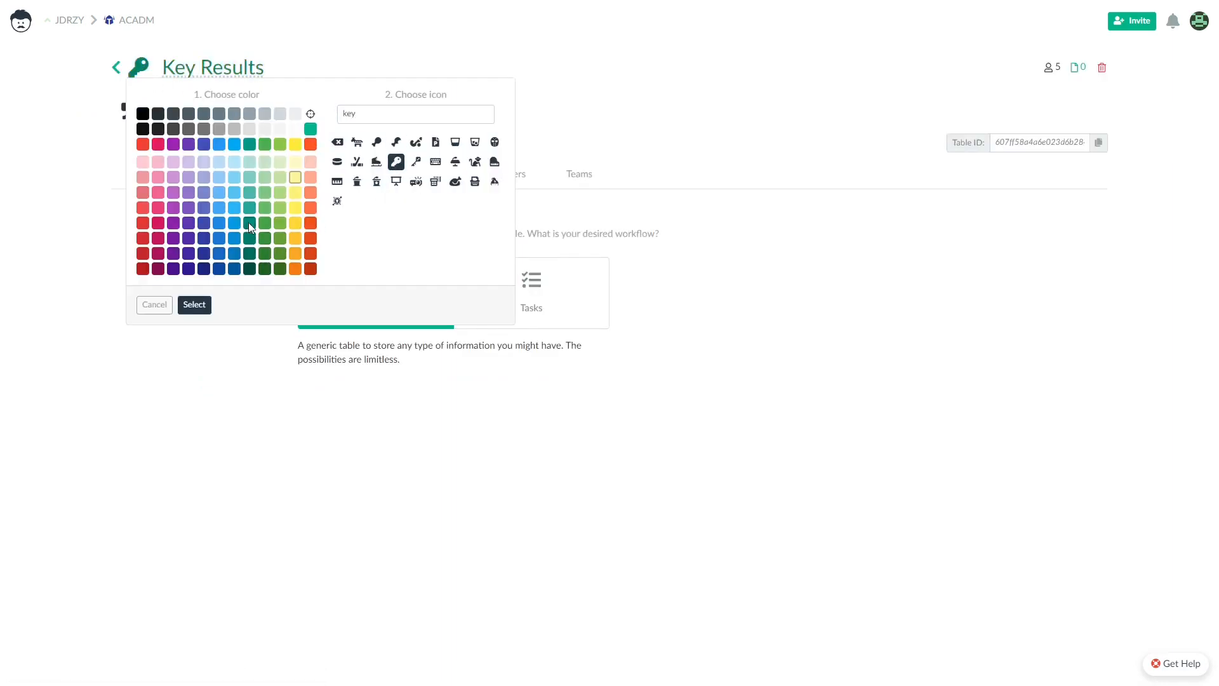
pyautogui.click(248, 200)
pyautogui.click(202, 304)
# In Key Results, name the first two columns Key Result and Starting Value.
pyautogui.click(116, 68)
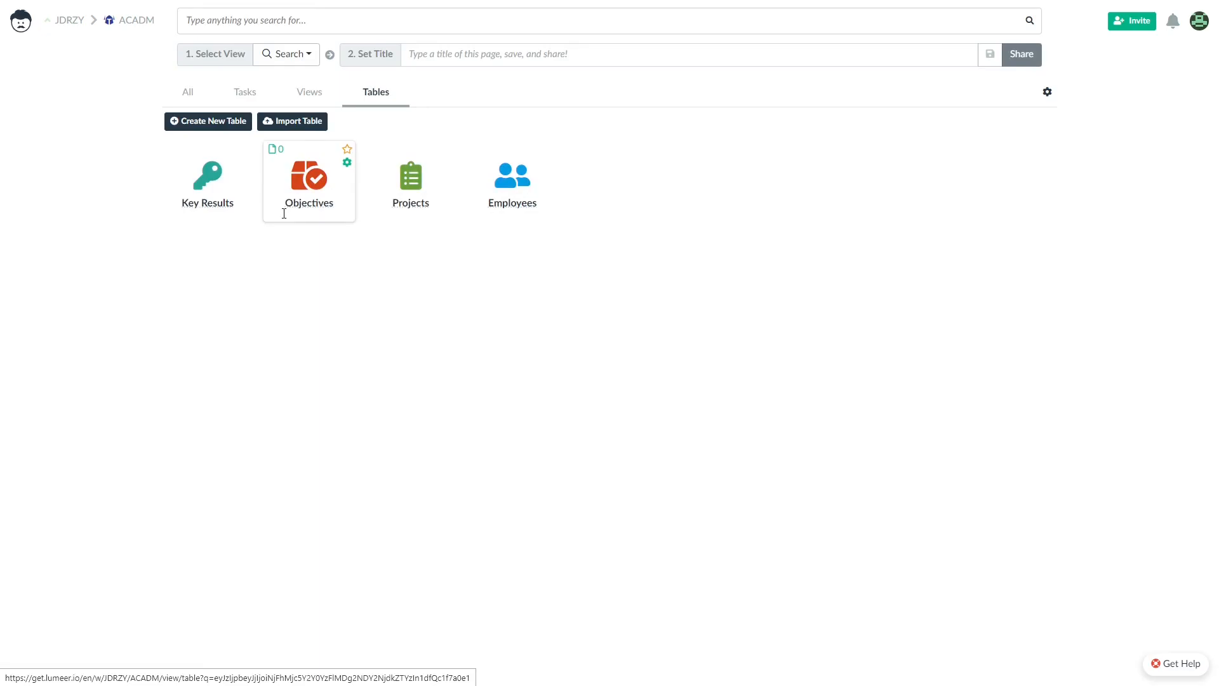
pyautogui.click(209, 180)
pyautogui.doubleClick(56, 102)
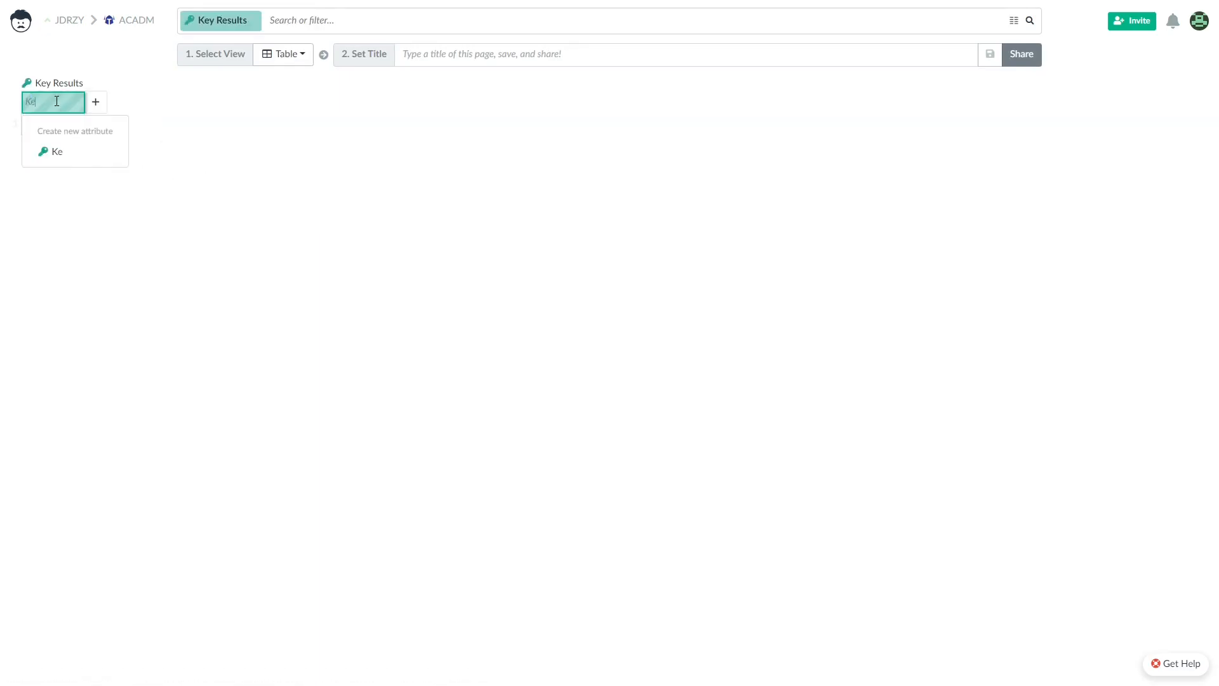
pyautogui.press('Return')
pyautogui.doubleClick(200, 101)
pyautogui.write('Starting Value')
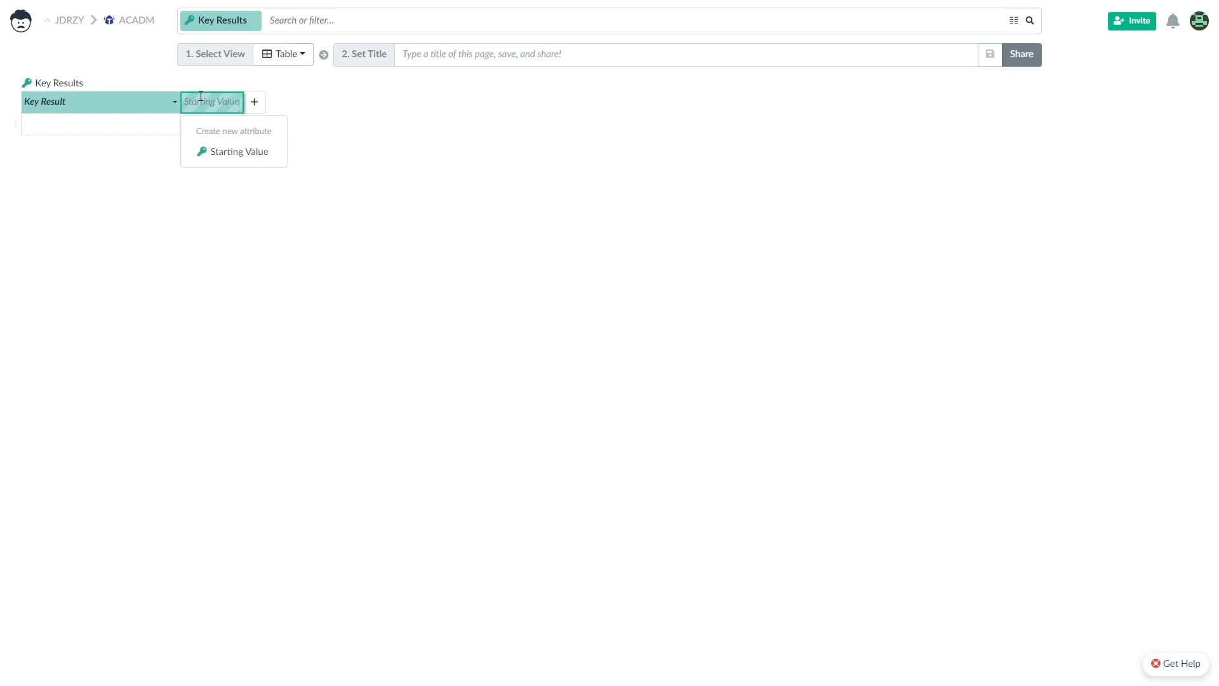
pyautogui.press('Return')
# Name the remaining columns Current Value, Target Value and Progress.
pyautogui.doubleClick(301, 99)
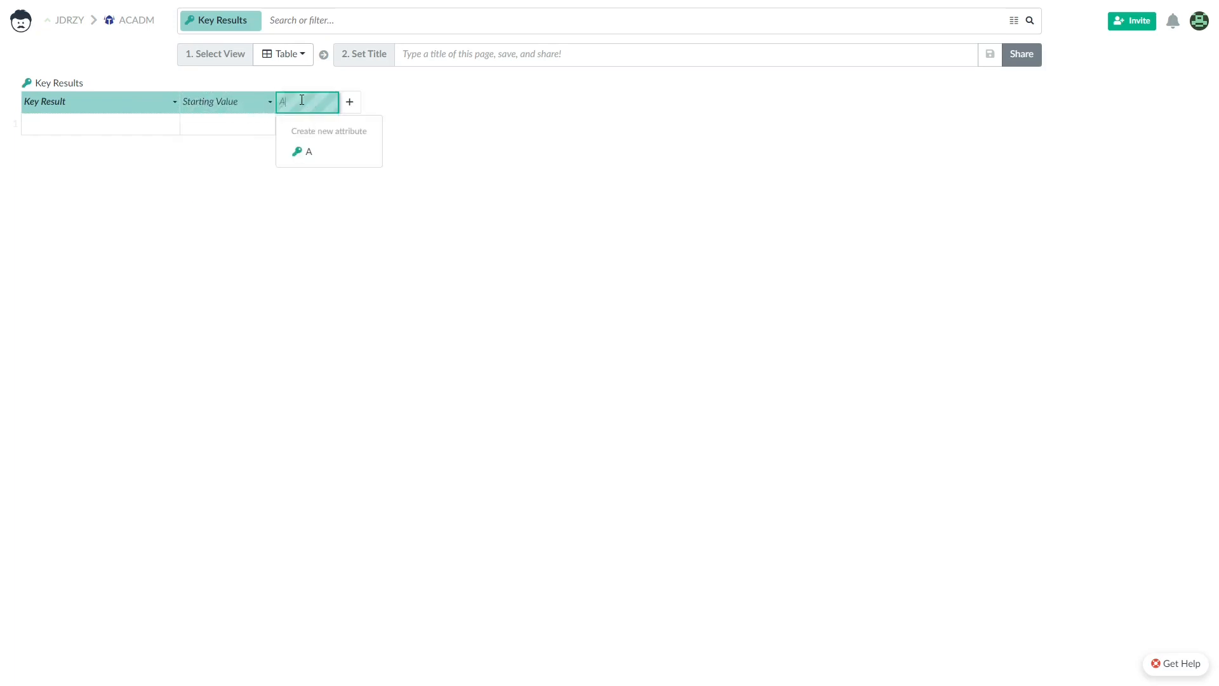
pyautogui.write('Current Value')
pyautogui.press('Return')
pyautogui.doubleClick(390, 102)
pyautogui.write('Tar')
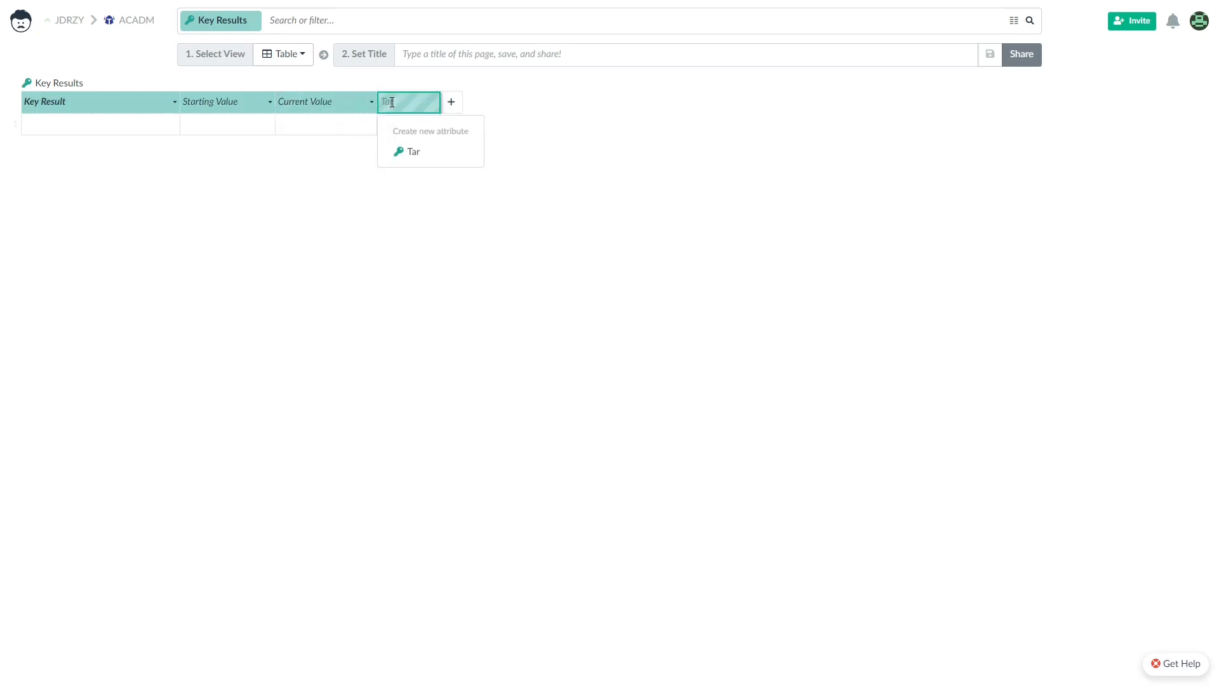
pyautogui.write('get Value')
pyautogui.press('Return')
pyautogui.doubleClick(489, 104)
pyautogui.write('Progress')
pyautogui.press('Return')
# Set the Key Result column type to Text.
pyautogui.rightClick(96, 98)
pyautogui.click(135, 181)
pyautogui.click(540, 97)
pyautogui.click(544, 365)
# Make Starting Value, Current Value and Target Value Number columns.
pyautogui.rightClick(220, 104)
pyautogui.click(258, 117)
pyautogui.click(577, 104)
pyautogui.click(544, 309)
pyautogui.click(736, 425)
pyautogui.rightClick(329, 100)
pyautogui.click(406, 128)
pyautogui.click(572, 97)
pyautogui.click(553, 309)
pyautogui.click(737, 425)
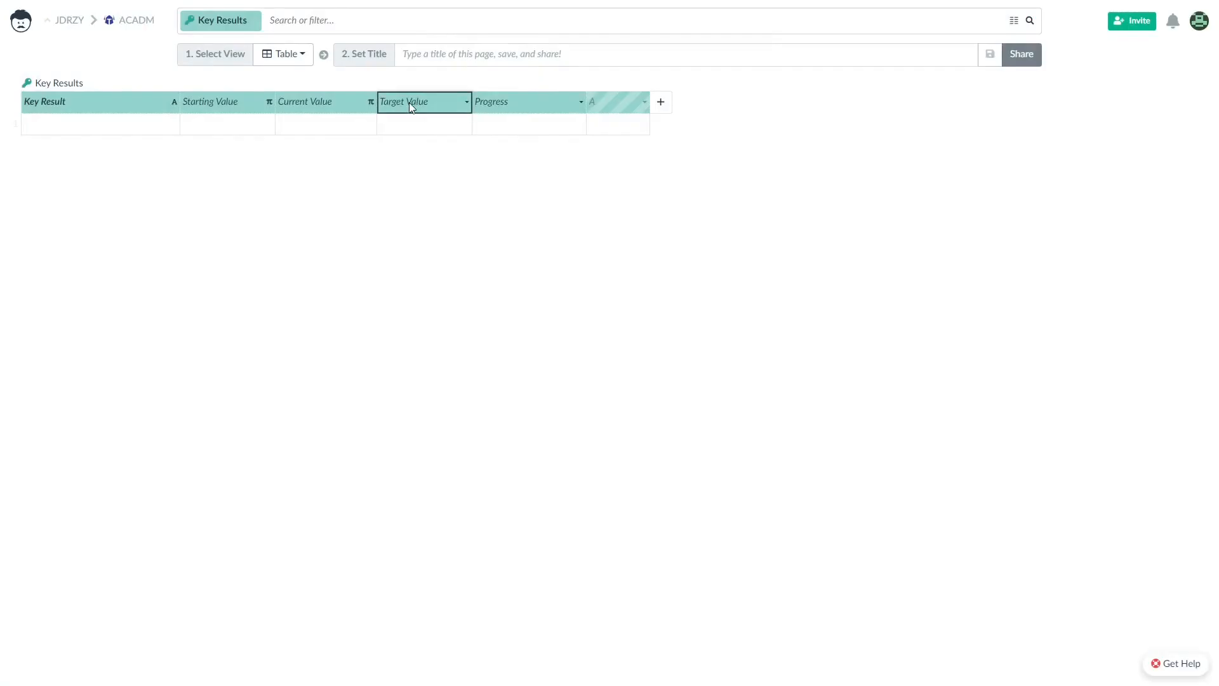
pyautogui.rightClick(409, 101)
pyautogui.click(445, 121)
pyautogui.click(544, 98)
pyautogui.click(567, 310)
pyautogui.click(735, 424)
# Make Progress a Percentage column with minimum 0 and maximum 100.
pyautogui.rightClick(523, 97)
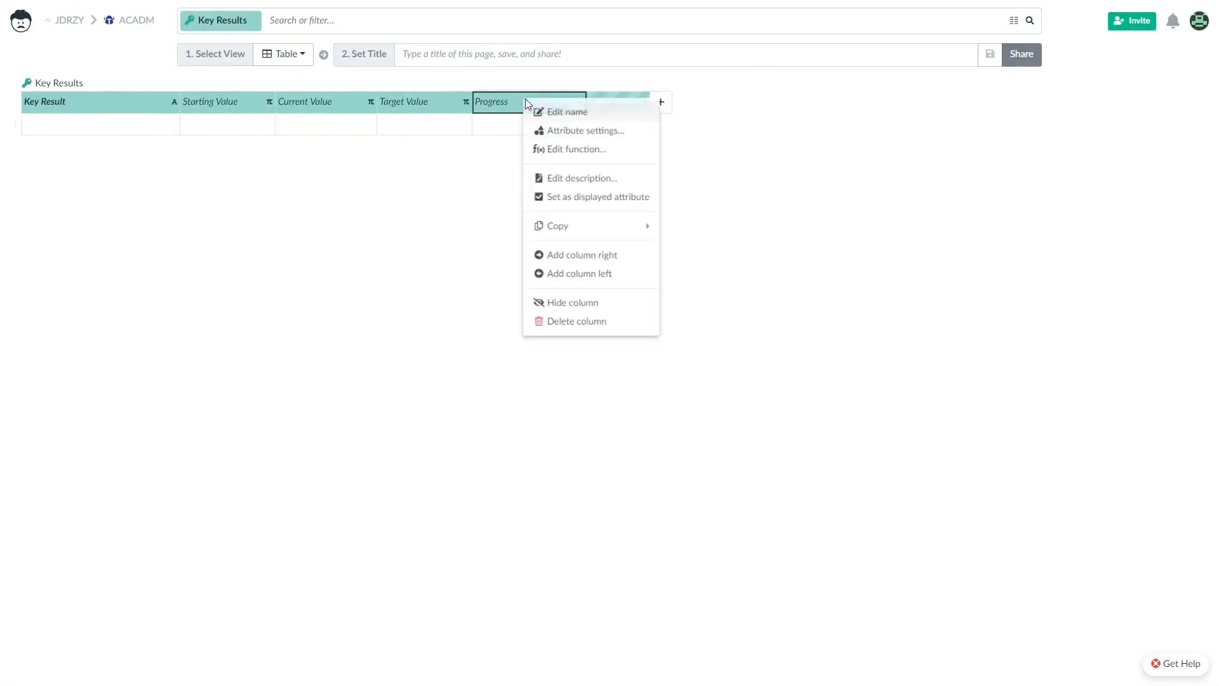
pyautogui.click(547, 124)
pyautogui.click(604, 98)
pyautogui.click(656, 334)
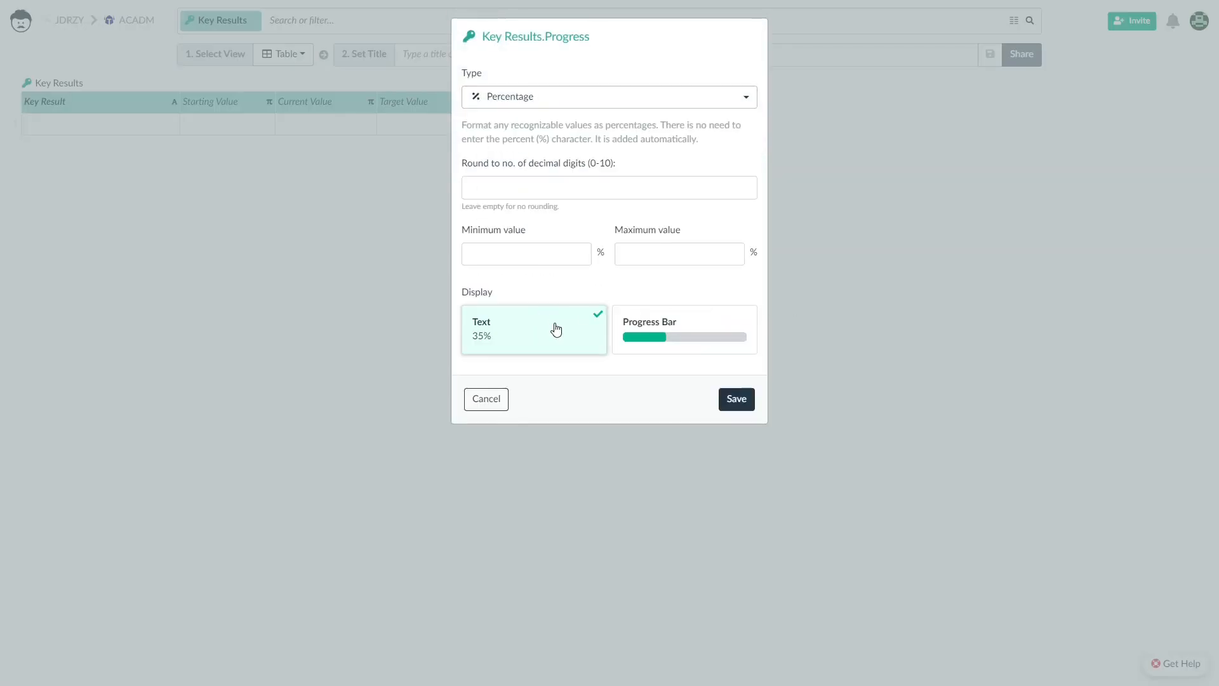
pyautogui.click(539, 252)
pyautogui.write('0')
pyautogui.click(730, 254)
pyautogui.write('100')
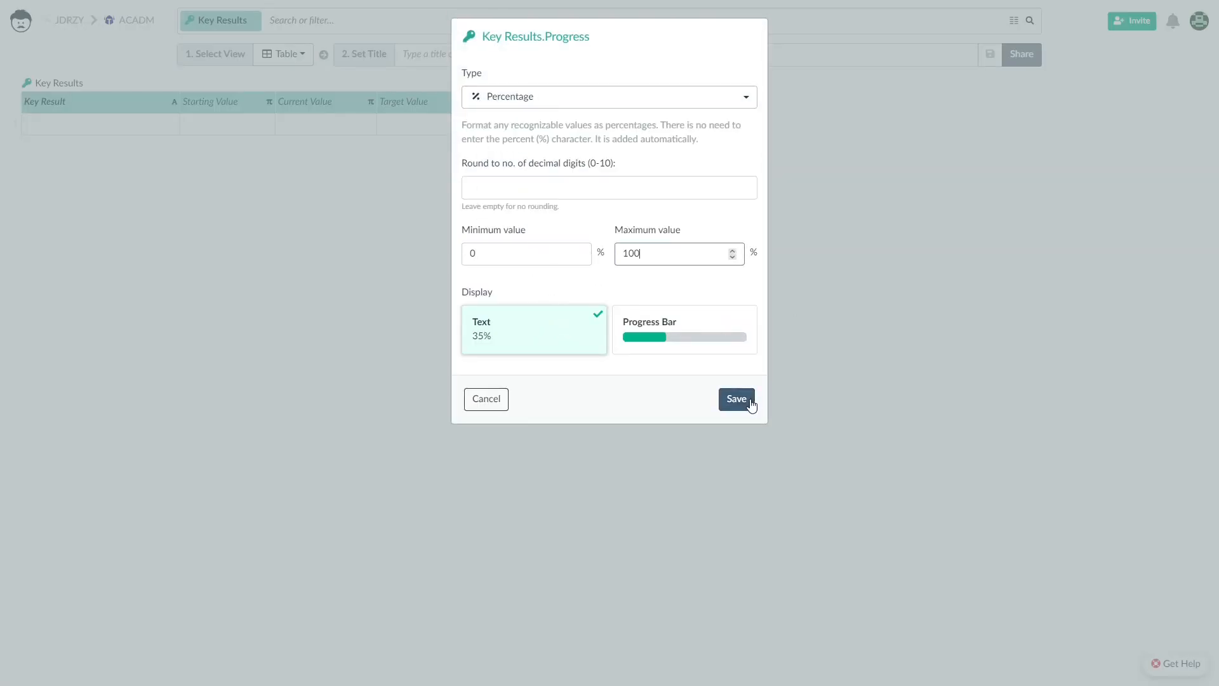
pyautogui.click(738, 400)
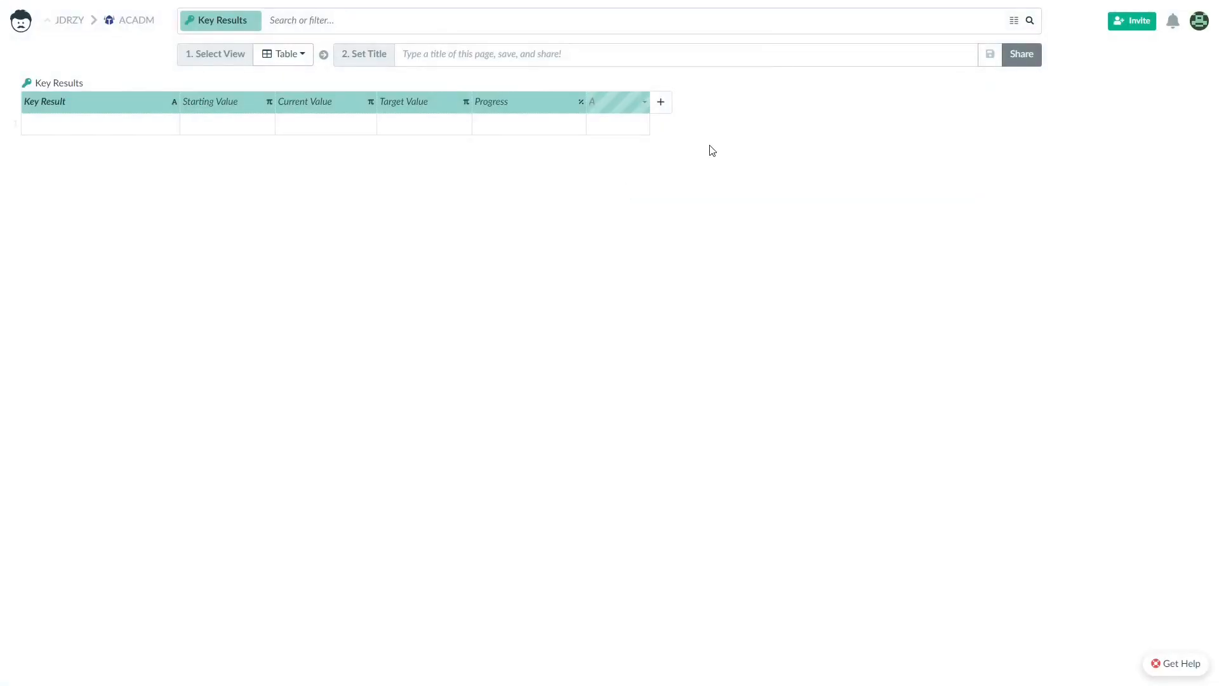
# Create a new table named Meetings.
pyautogui.click(22, 23)
pyautogui.click(192, 122)
pyautogui.click(207, 201)
pyautogui.write('Meetings')
pyautogui.press('Return')
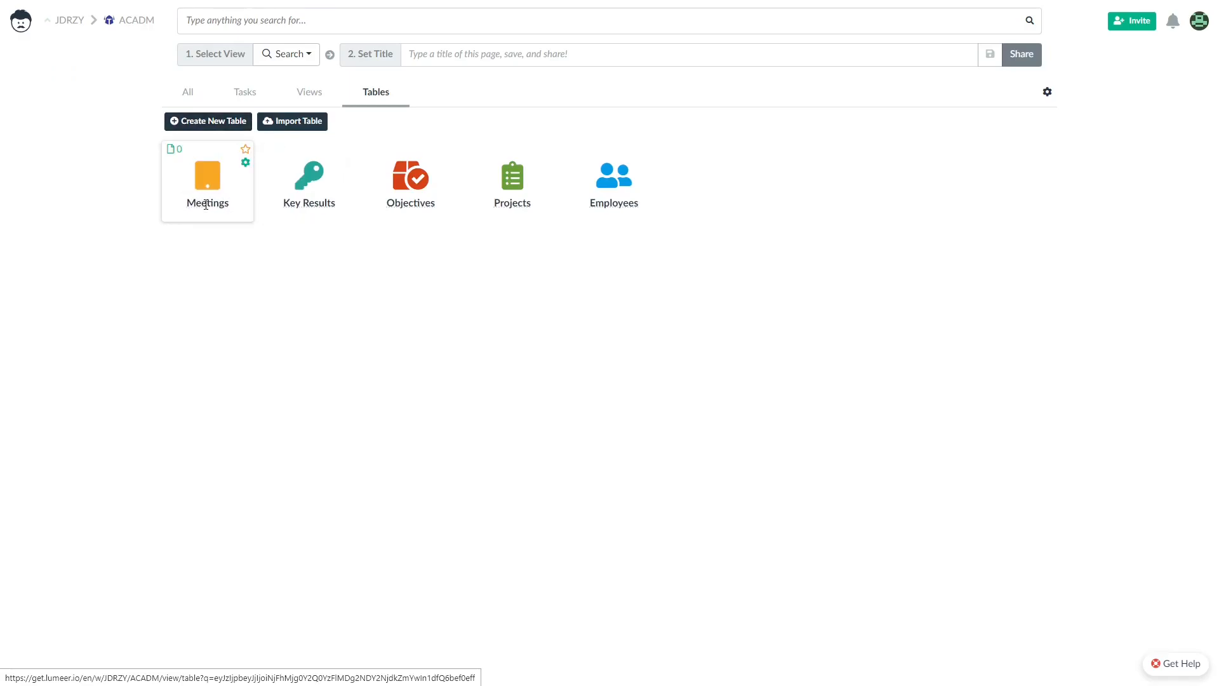
# Give the Meetings table a purple people icon.
pyautogui.click(245, 160)
pyautogui.click(400, 122)
pyautogui.write('peopl')
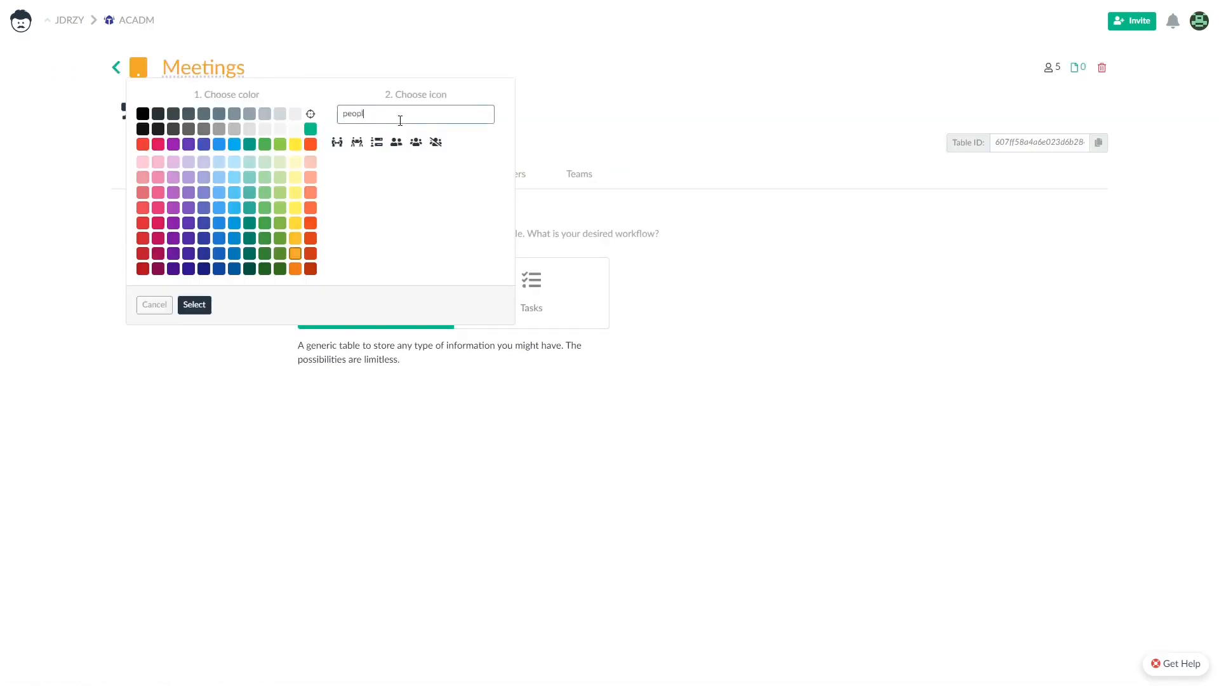
pyautogui.click(418, 142)
pyautogui.click(193, 307)
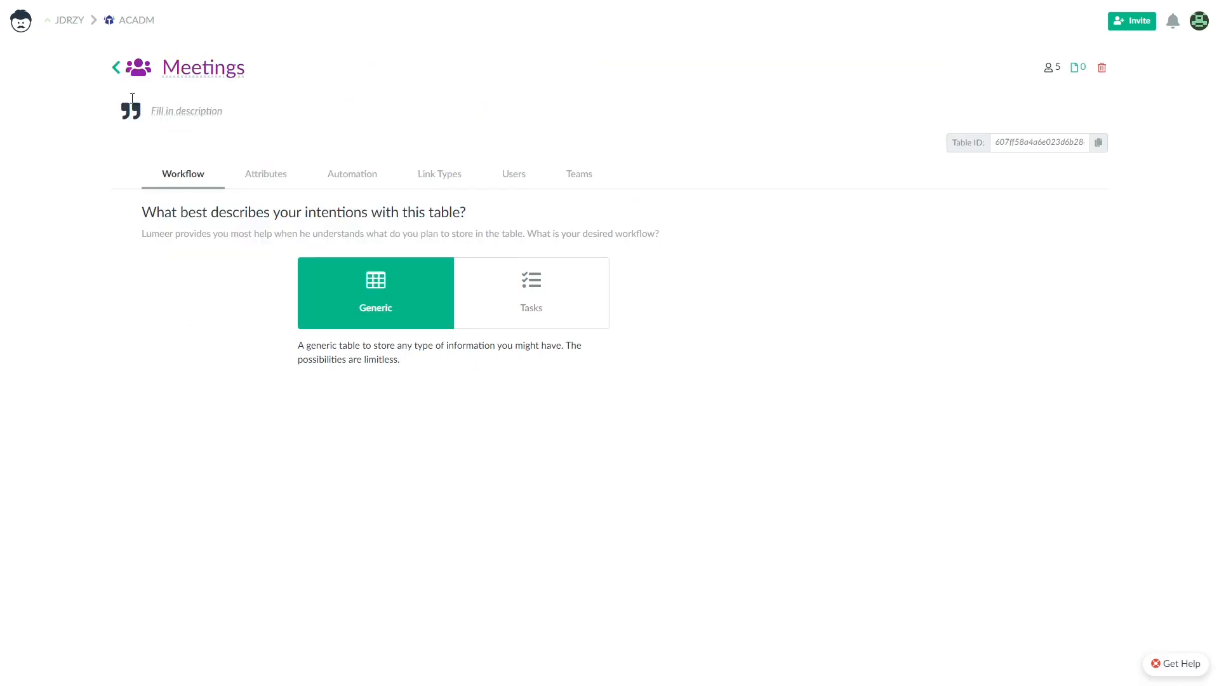
pyautogui.click(115, 68)
pyautogui.click(207, 178)
# Name the first two Meetings columns Meeting and When.
pyautogui.click(63, 103)
pyautogui.write('A')
pyautogui.press('BackSpace')
pyautogui.write('Meeting')
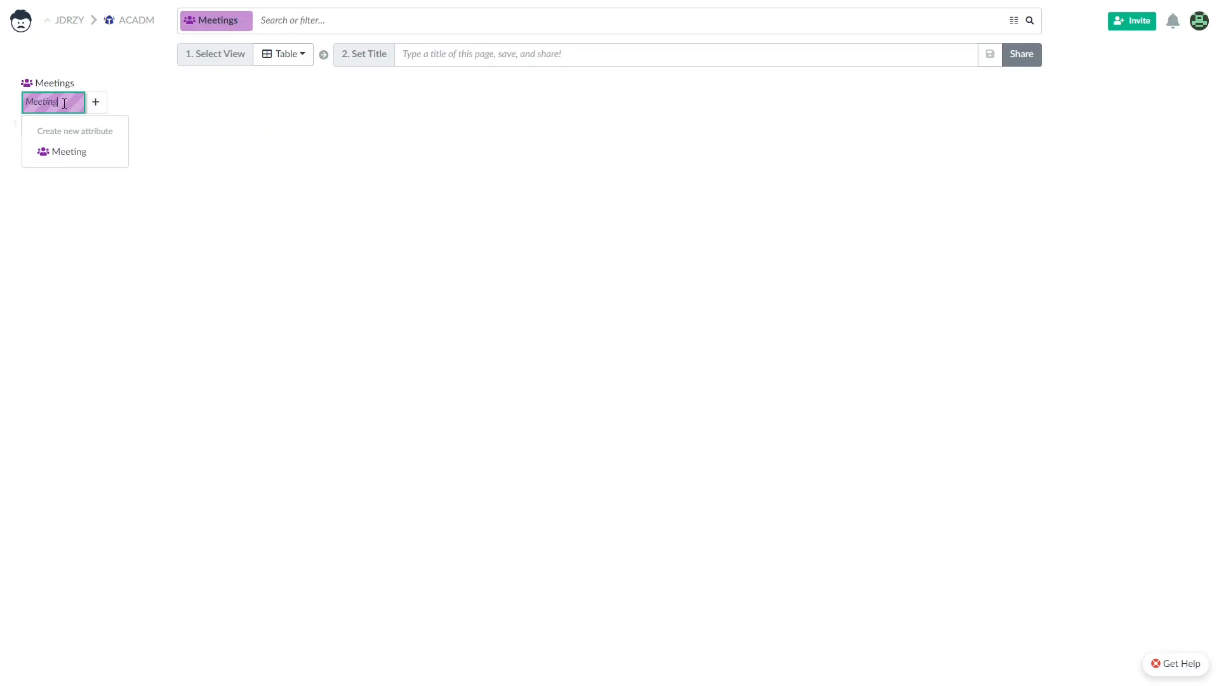
pyautogui.press('Return')
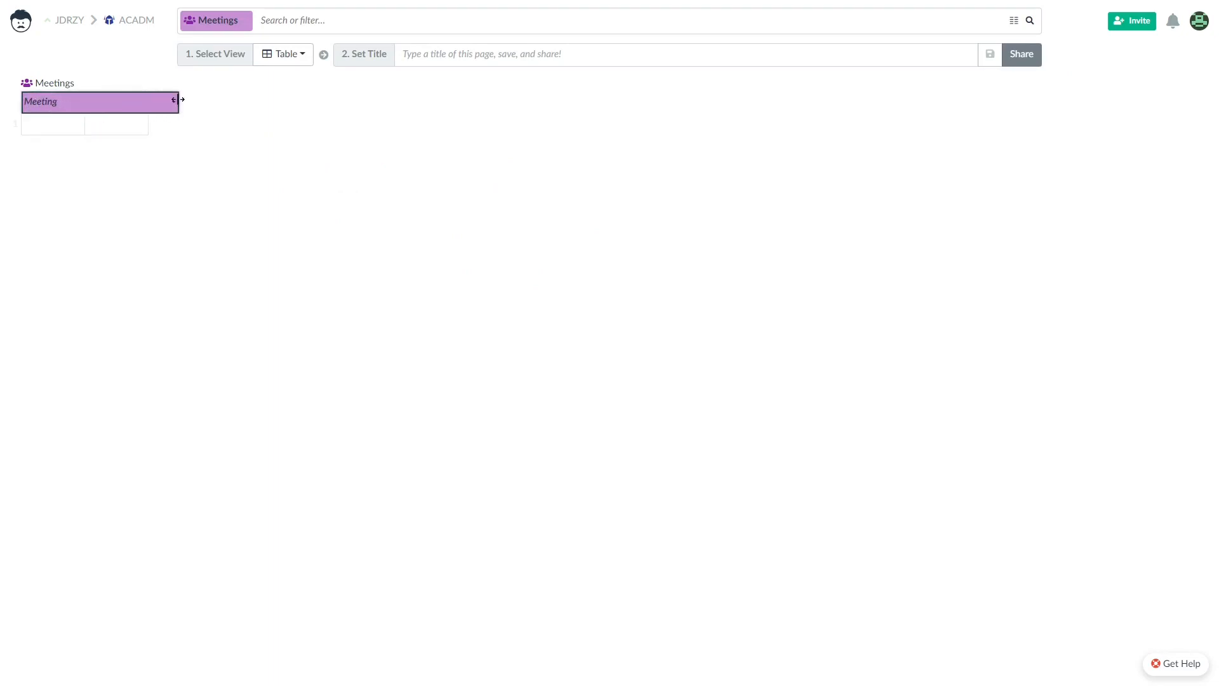
pyautogui.click(194, 104)
pyautogui.write('W')
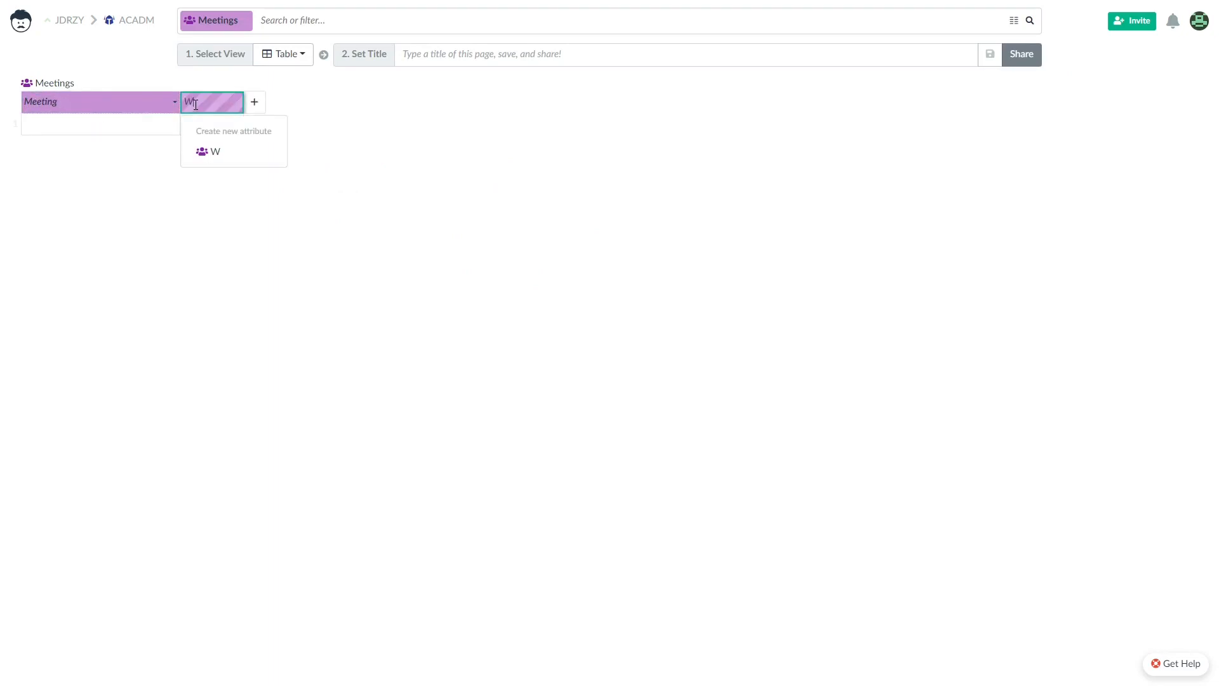
pyautogui.press('Return')
# Make Meeting a Text column and When a Date column with DD.MM.YYYY H:mm format.
pyautogui.rightClick(106, 101)
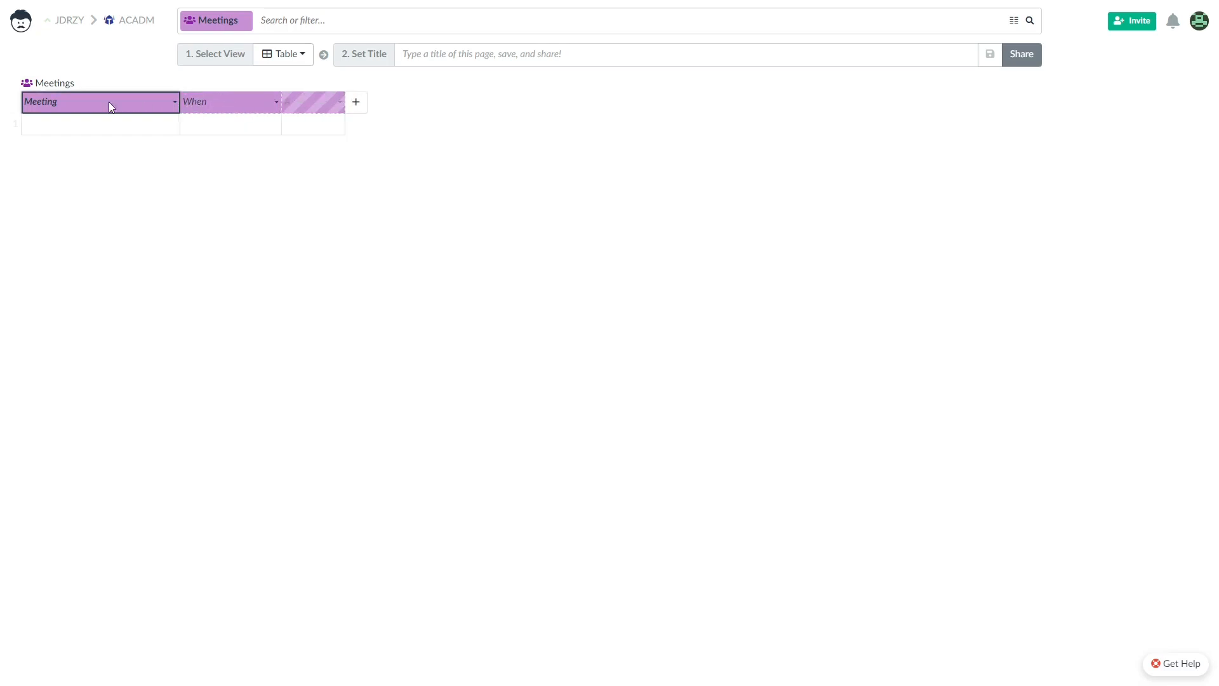
pyautogui.click(166, 184)
pyautogui.click(514, 369)
pyautogui.click(731, 256)
pyautogui.rightClick(218, 104)
pyautogui.click(291, 136)
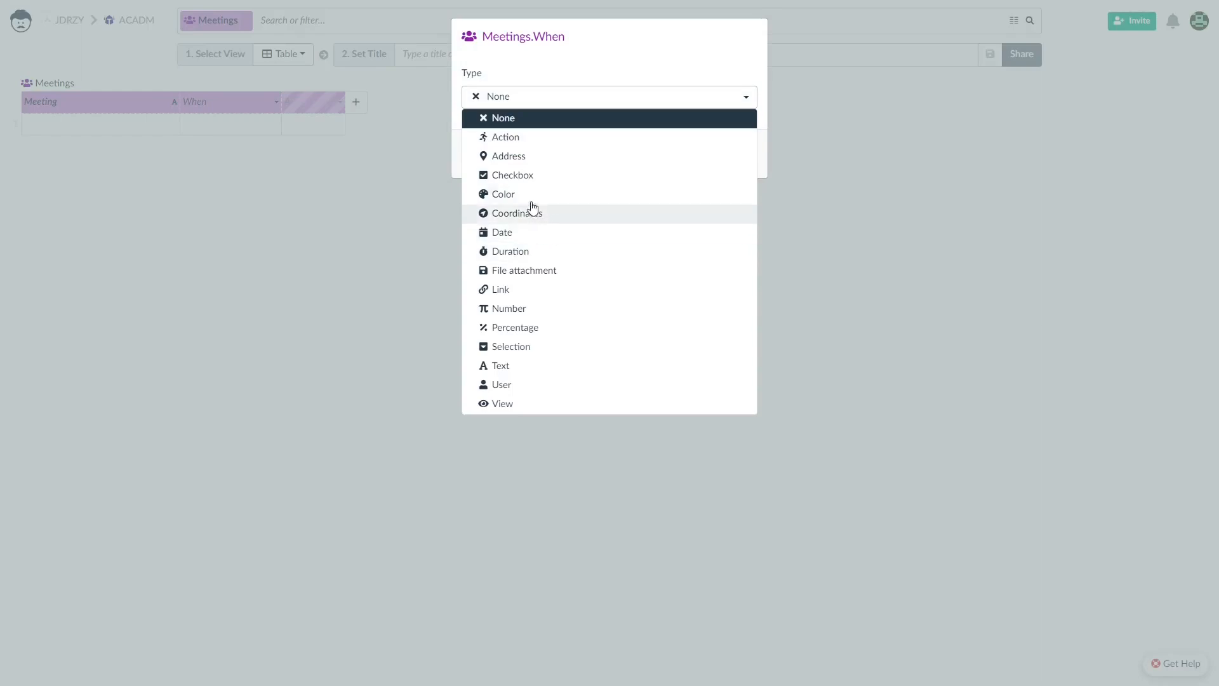
pyautogui.click(525, 234)
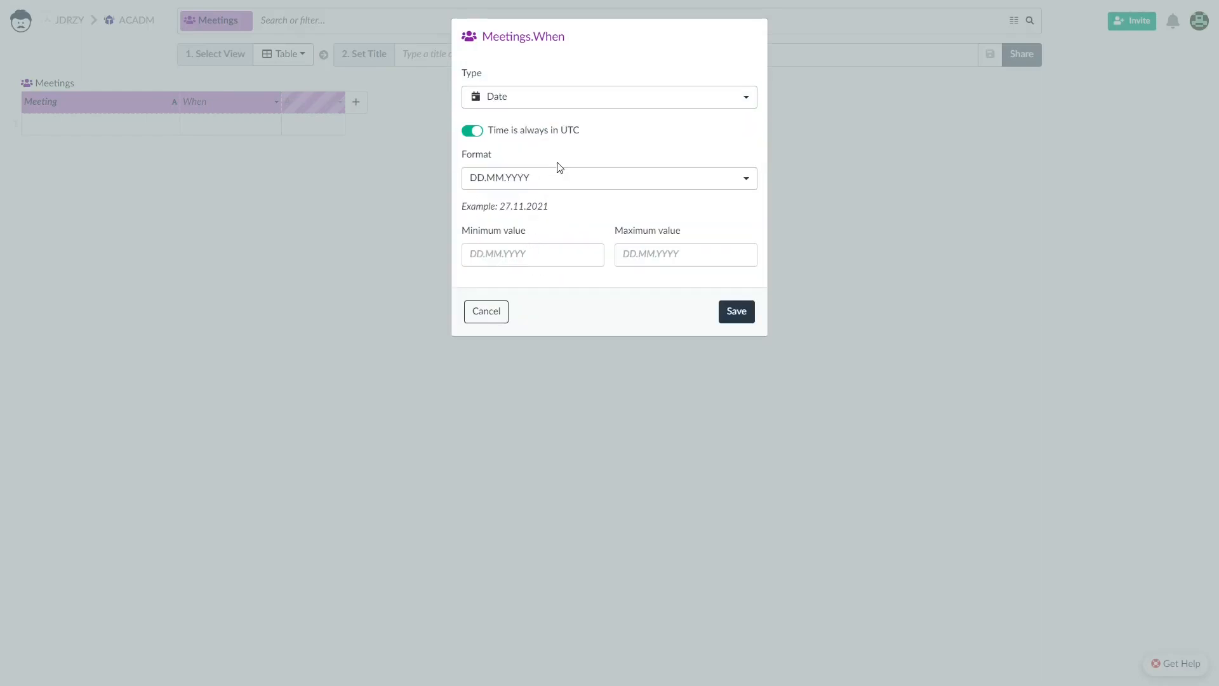
pyautogui.click(554, 179)
pyautogui.click(565, 219)
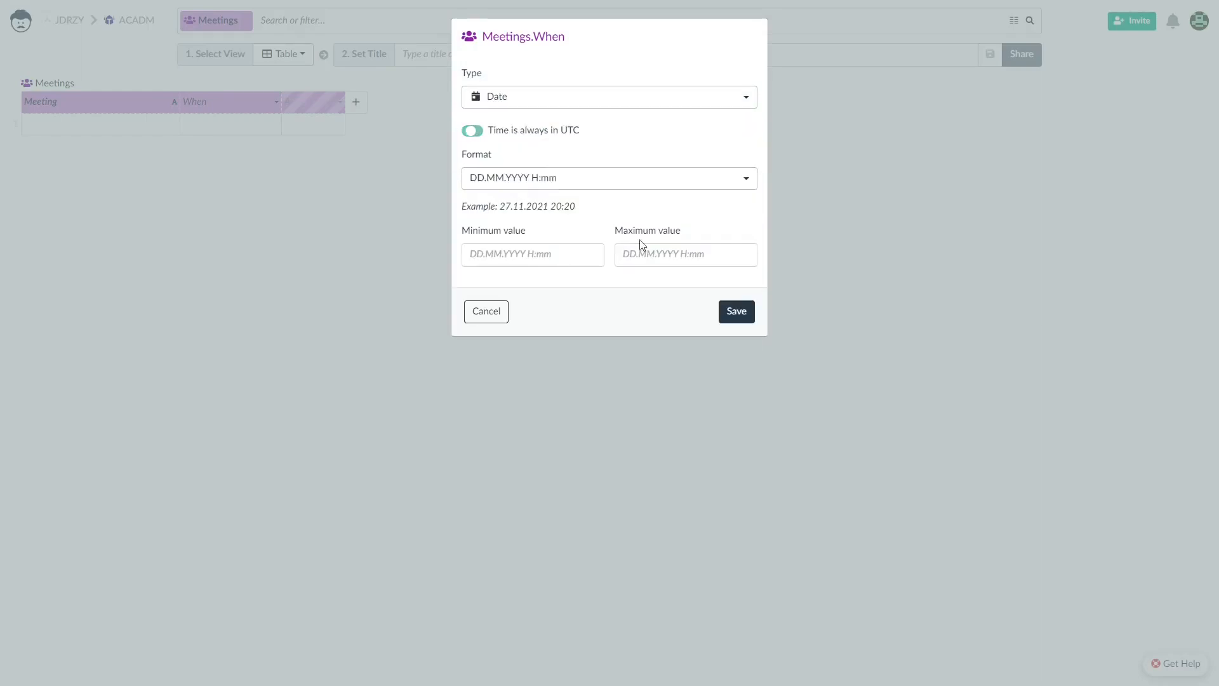
pyautogui.click(734, 311)
# Add a Duratiion column of Duration type with Normal time scope.
pyautogui.click(310, 105)
pyautogui.write('A')
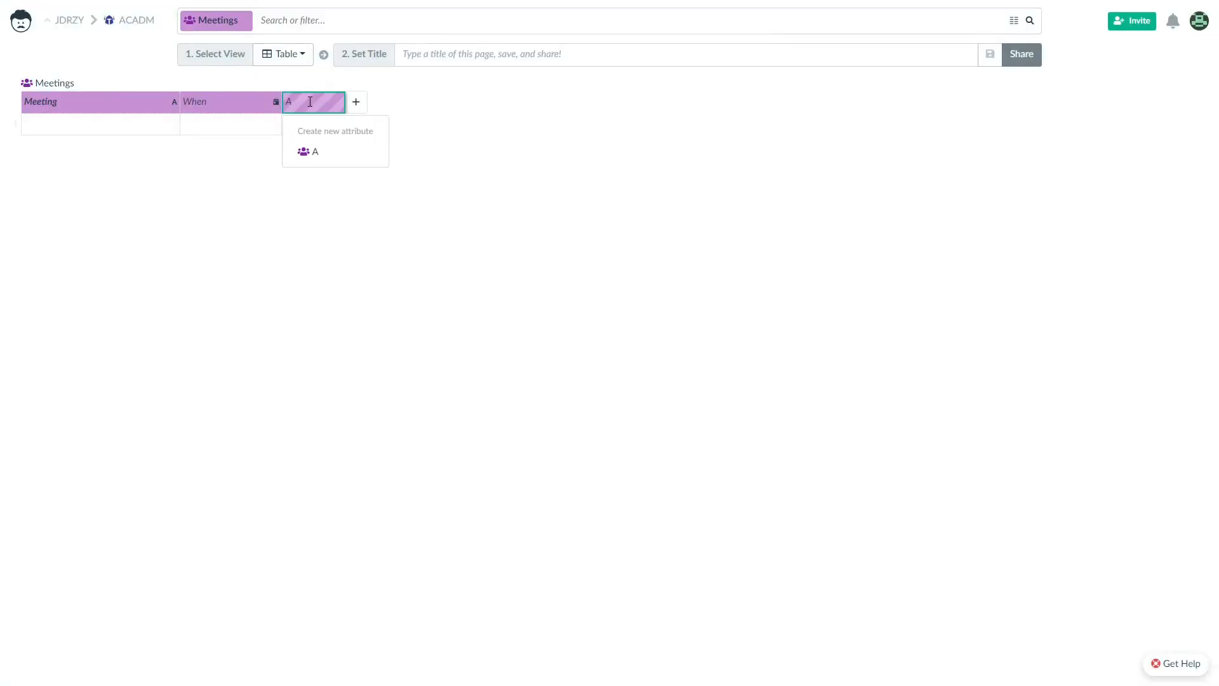
pyautogui.press('BackSpace')
pyautogui.write('Durati')
pyautogui.press('Return')
pyautogui.rightClick(292, 94)
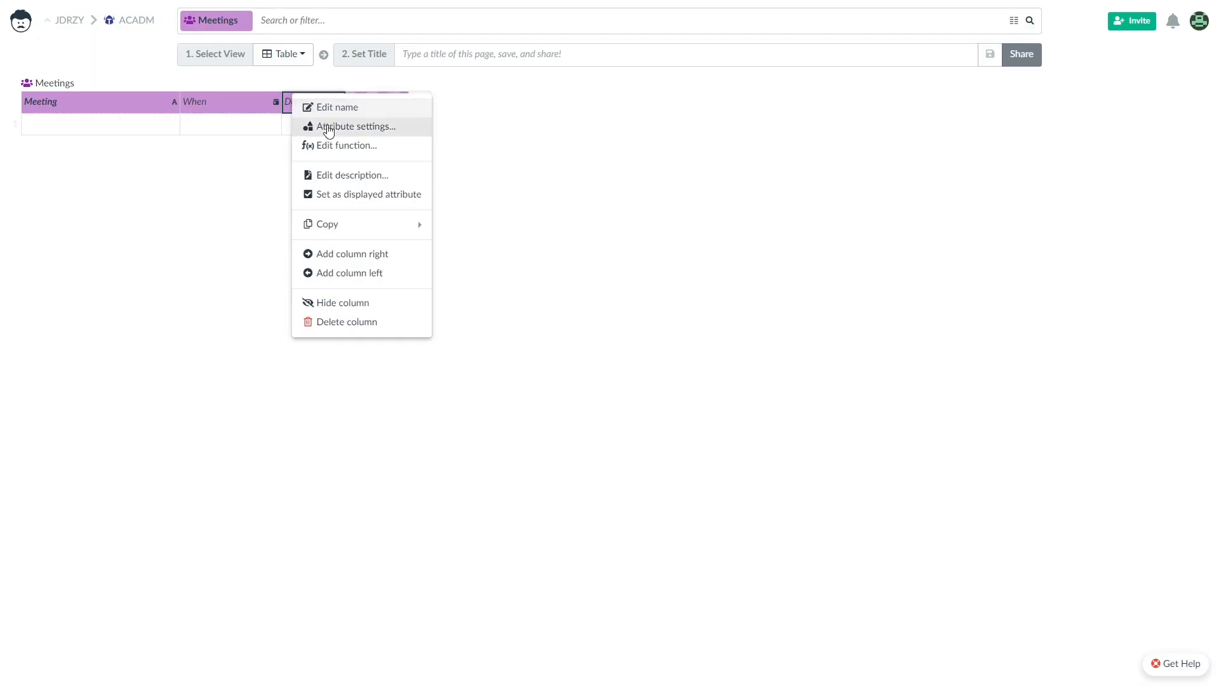
pyautogui.click(321, 127)
pyautogui.click(530, 98)
pyautogui.click(563, 253)
pyautogui.click(654, 230)
pyautogui.click(560, 266)
pyautogui.click(737, 451)
# Name the fourth column Room.
pyautogui.doubleClick(370, 100)
pyautogui.press('BackSpace')
pyautogui.write('Room')
pyautogui.press('Return')
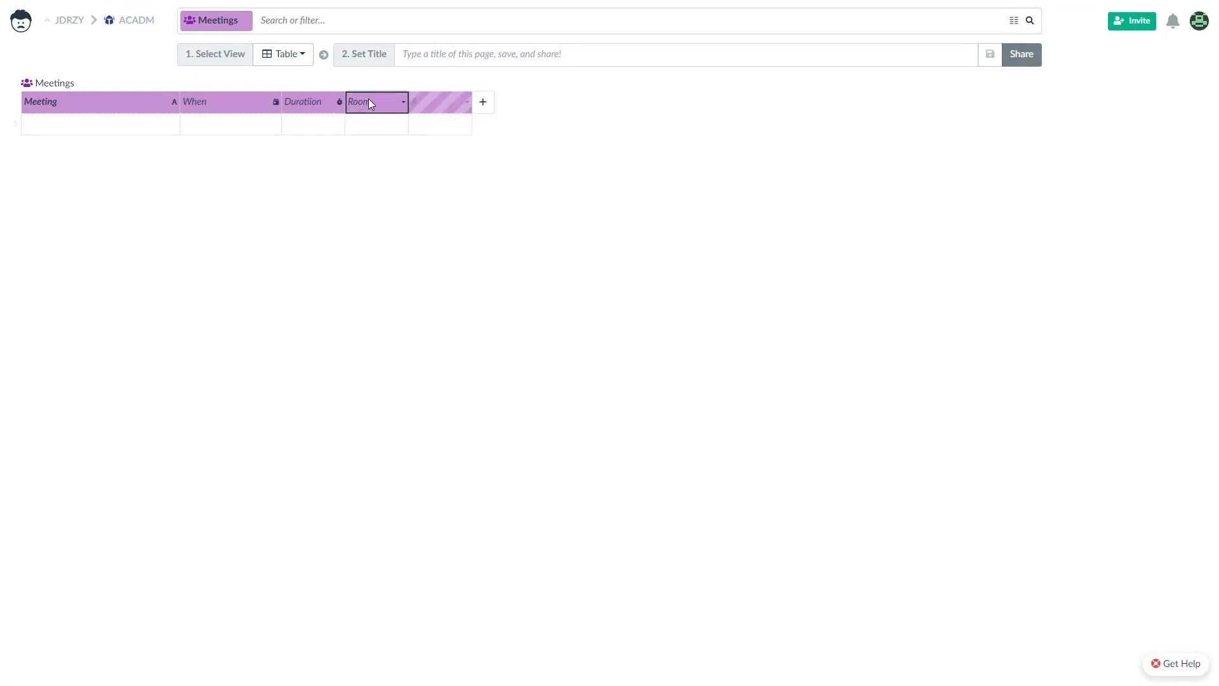
# Widen the Room column and switch it to the Selection type.
pyautogui.moveTo(407, 102); pyautogui.dragTo(458, 102)
pyautogui.rightClick(411, 103)
pyautogui.click(461, 139)
pyautogui.click(561, 99)
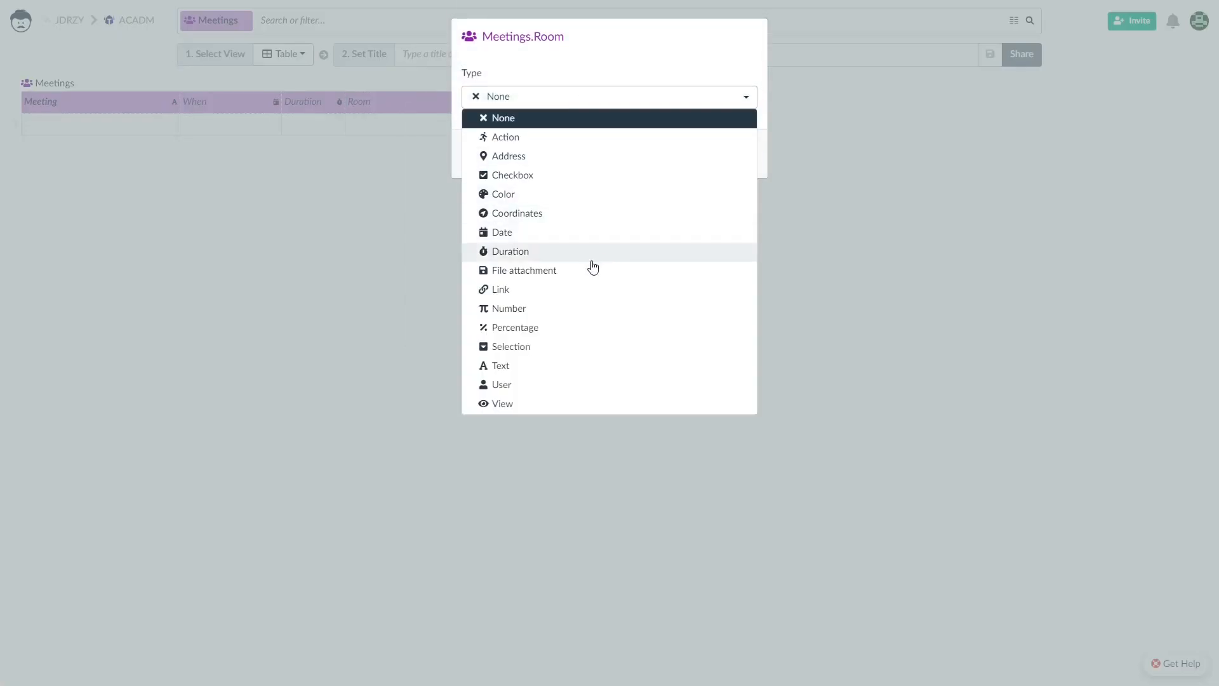
pyautogui.click(545, 346)
# Add the room options Zeus in blue and Athena in pink.
pyautogui.click(551, 285)
pyautogui.write('Zeur')
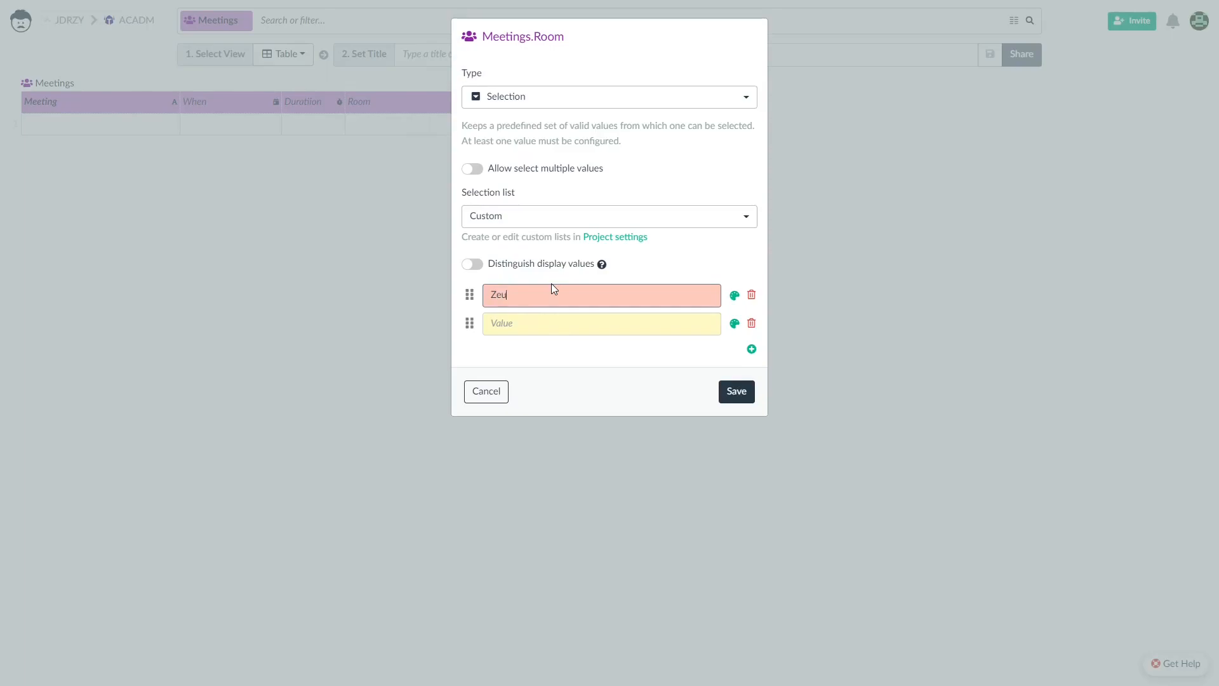
pyautogui.press('BackSpace')
pyautogui.write('s')
pyautogui.click(735, 295)
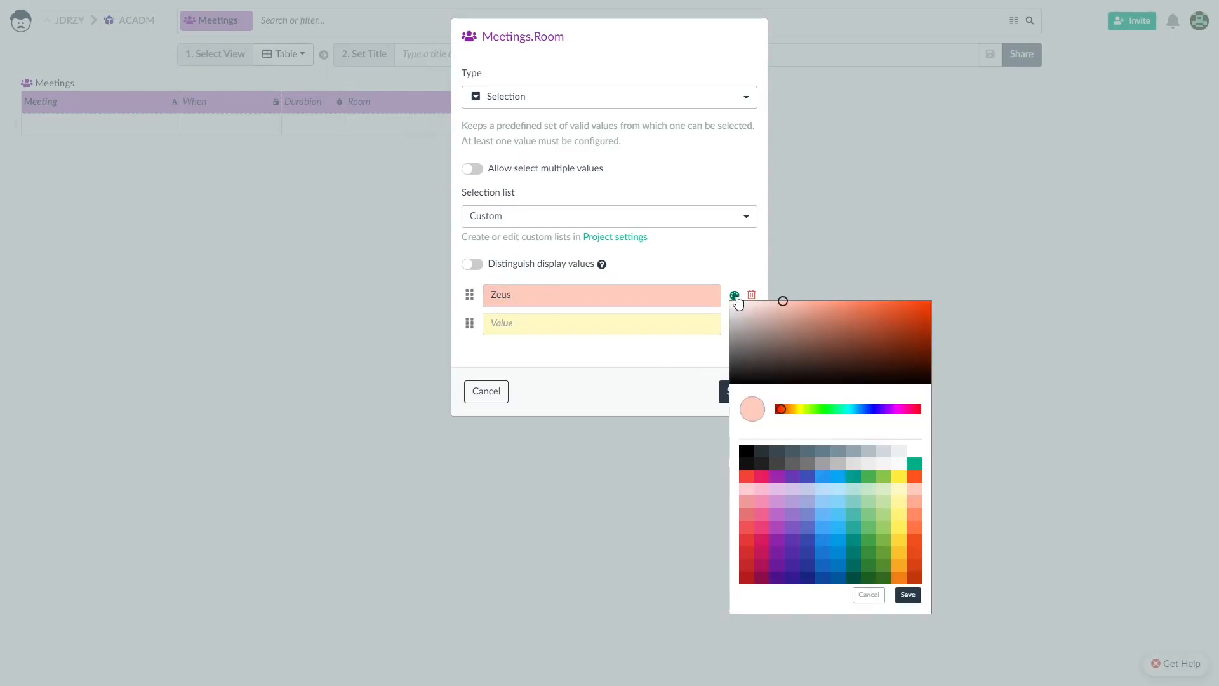
pyautogui.click(838, 544)
pyautogui.click(899, 599)
pyautogui.click(551, 330)
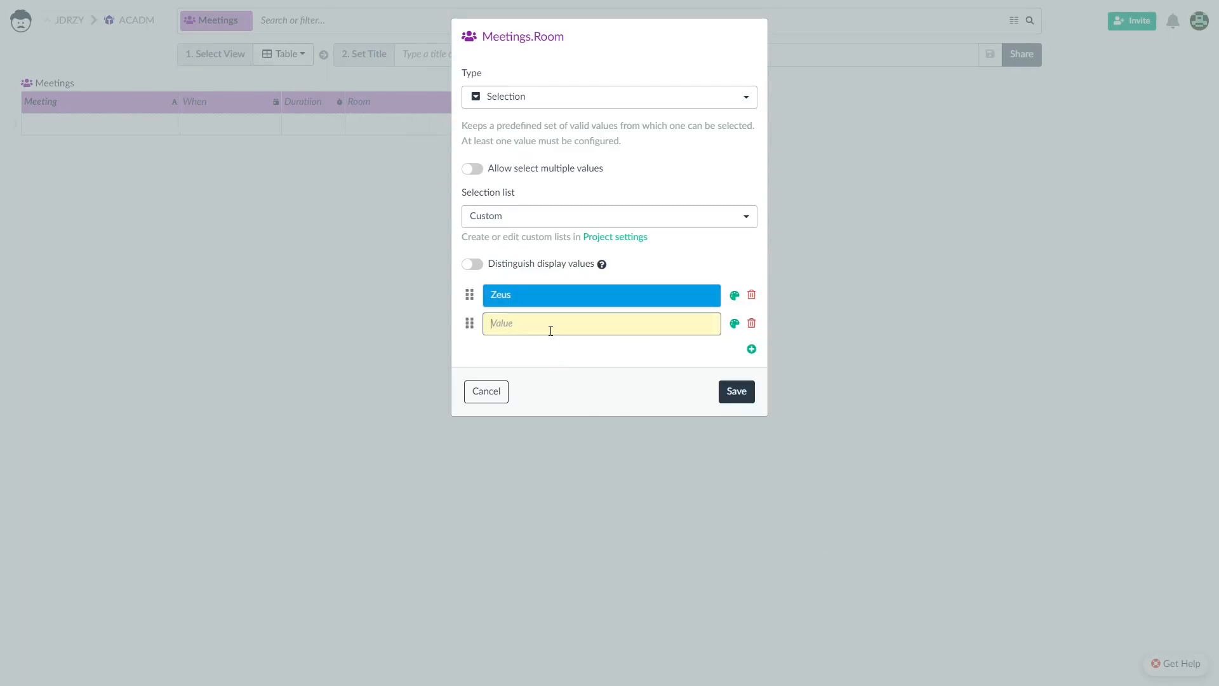
pyautogui.write('Athena')
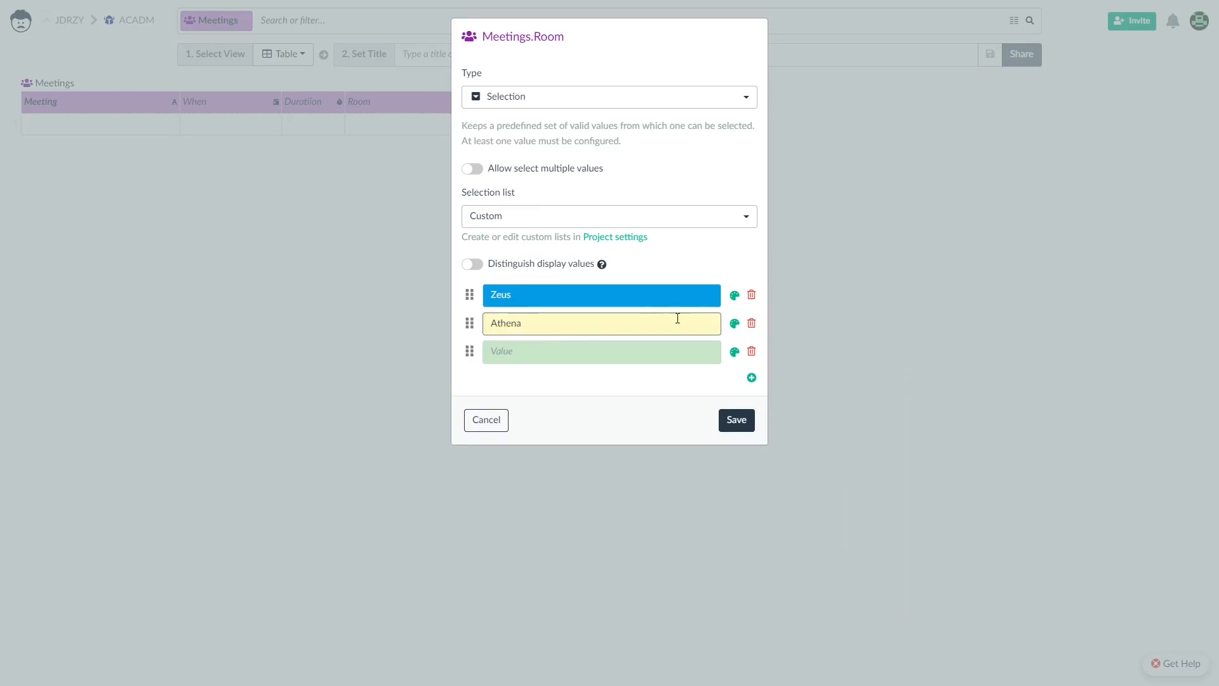
pyautogui.click(734, 323)
pyautogui.click(789, 526)
pyautogui.click(906, 624)
# Add a green Prometheus option, save, and check the choices in a Room cell.
pyautogui.click(551, 354)
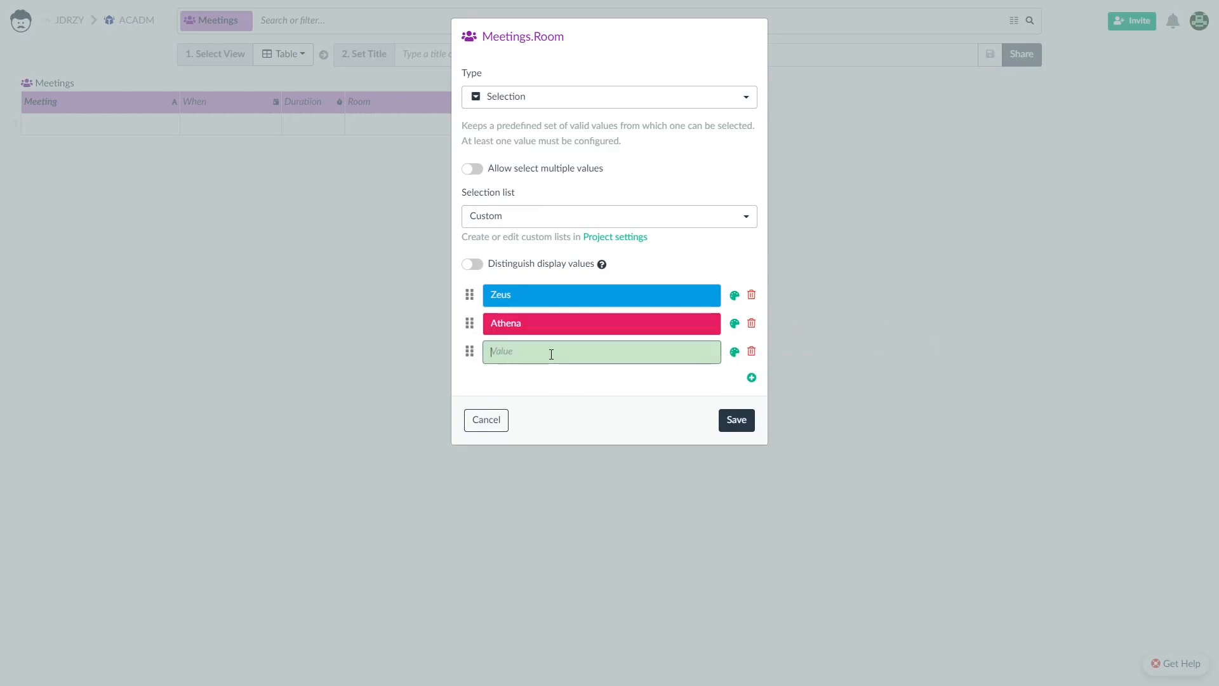
pyautogui.write('Prometheus')
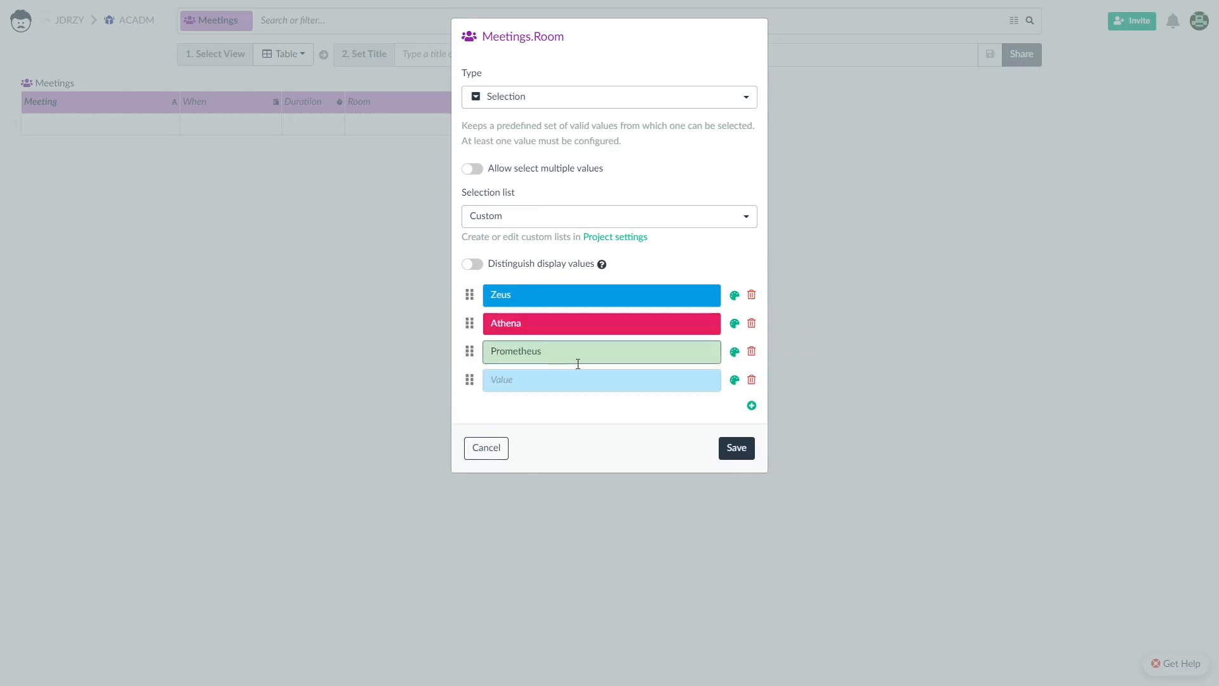
pyautogui.click(735, 351)
pyautogui.click(885, 613)
pyautogui.click(888, 625)
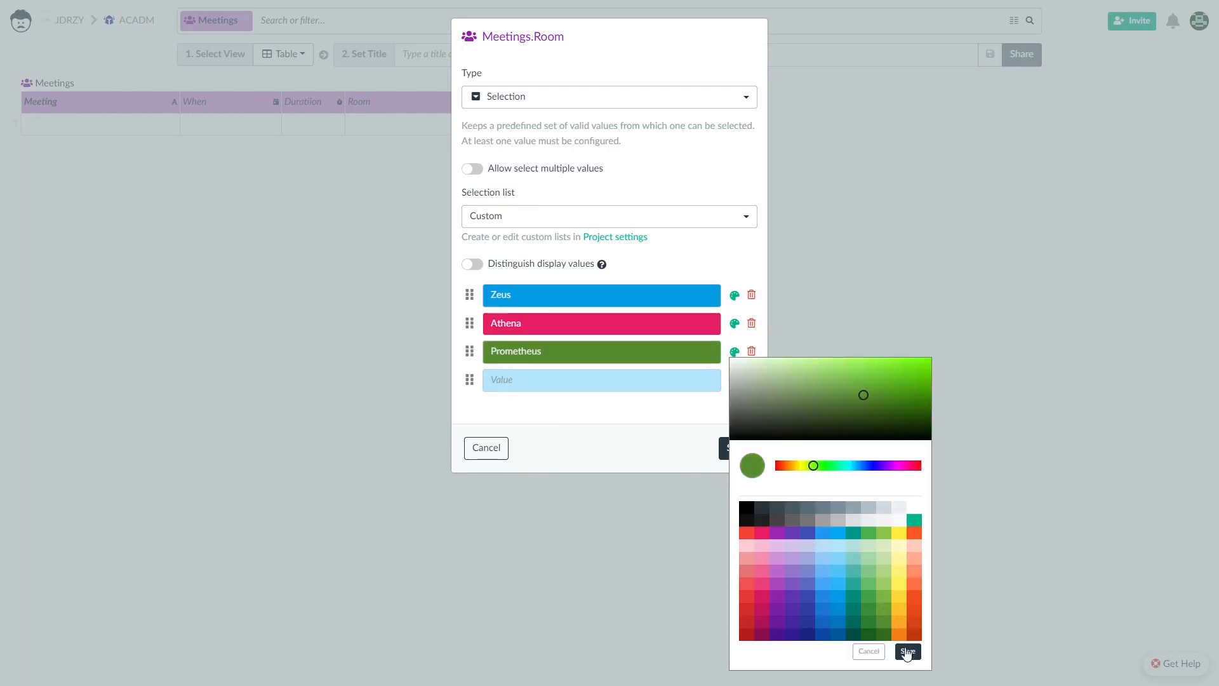
pyautogui.click(900, 648)
pyautogui.click(742, 450)
pyautogui.doubleClick(372, 123)
pyautogui.click(486, 103)
# Add an Invited column of User type allowing multiple users per meeting.
pyautogui.click(487, 102)
pyautogui.press('BackSpace')
pyautogui.write('Invited')
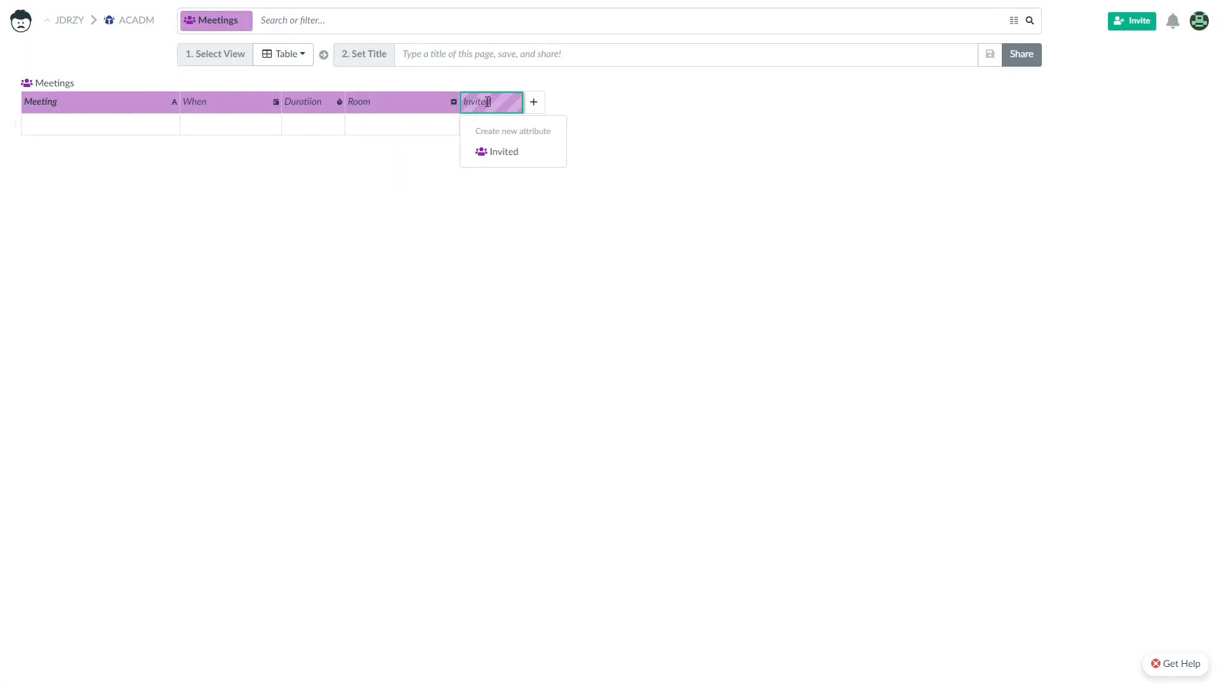
pyautogui.press('Return')
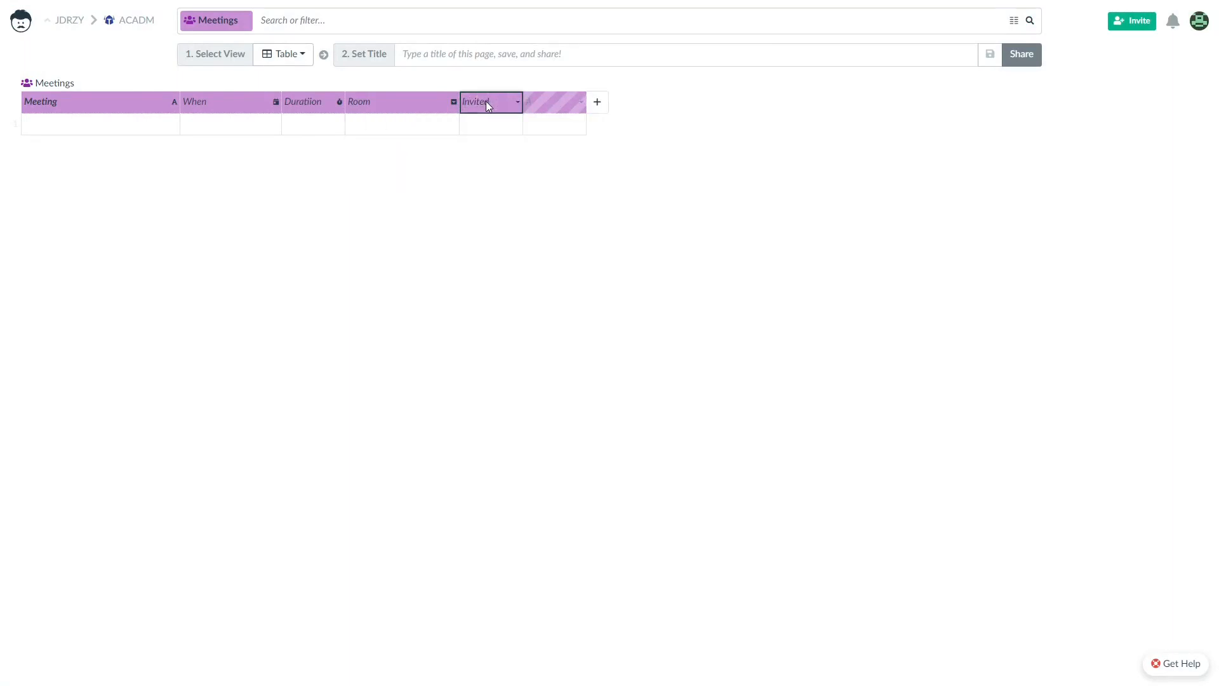
pyautogui.rightClick(485, 101)
pyautogui.click(593, 134)
pyautogui.click(597, 97)
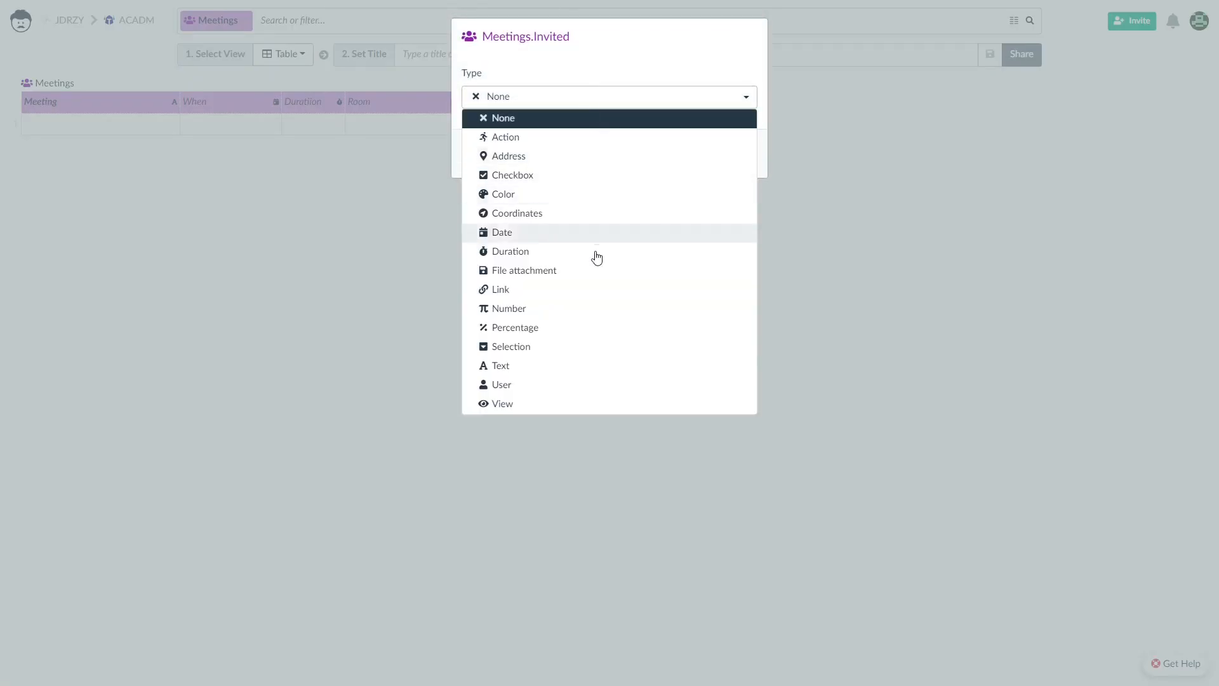
pyautogui.click(536, 383)
pyautogui.click(472, 168)
pyautogui.click(733, 311)
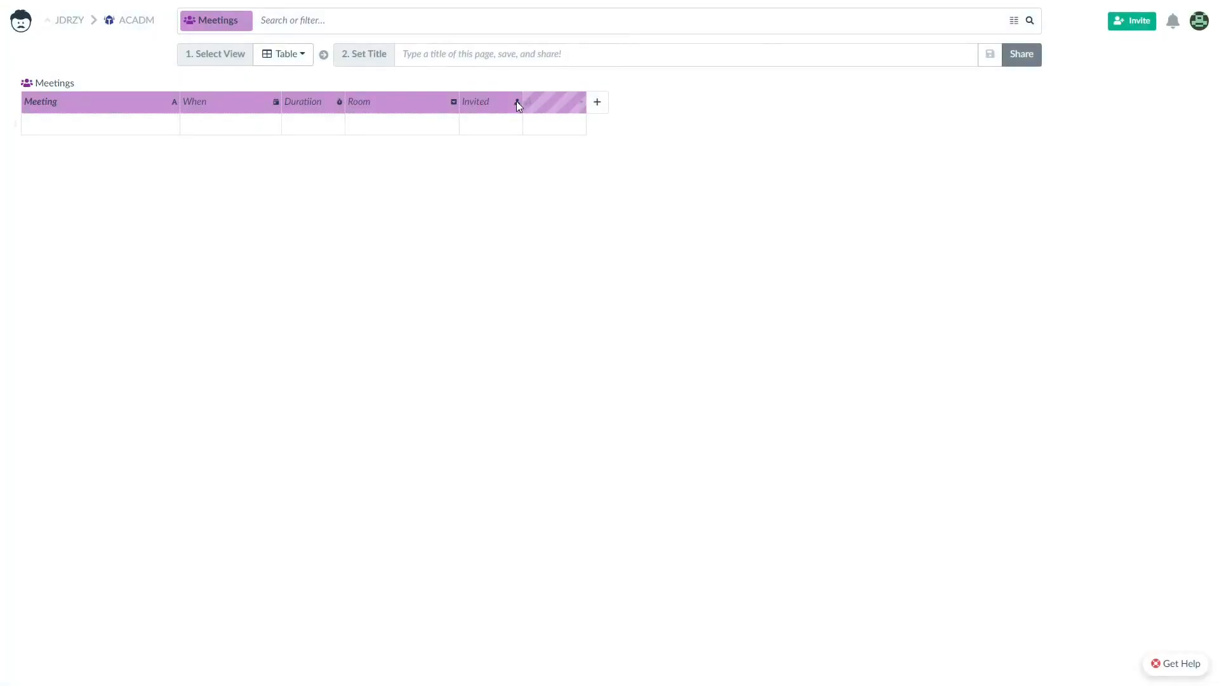
# Add a Text-type Message column, then return to the project's home screen.
pyautogui.click(583, 102)
pyautogui.write('A')
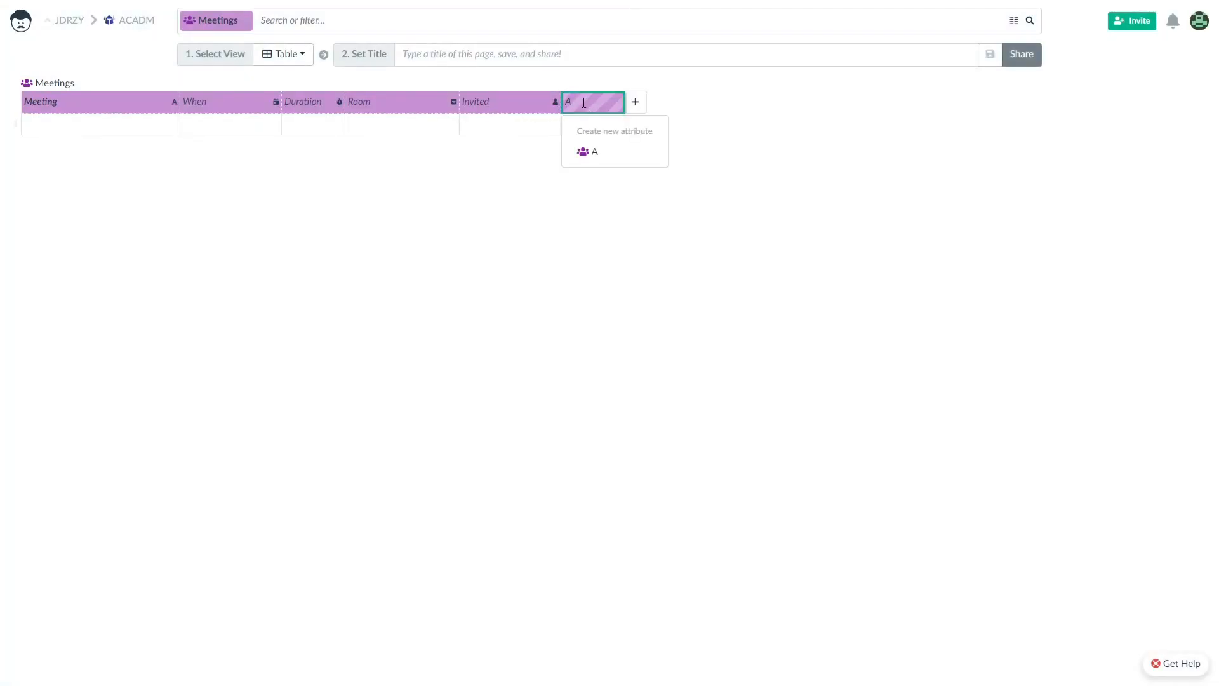
pyautogui.press('BackSpace')
pyautogui.write('Message')
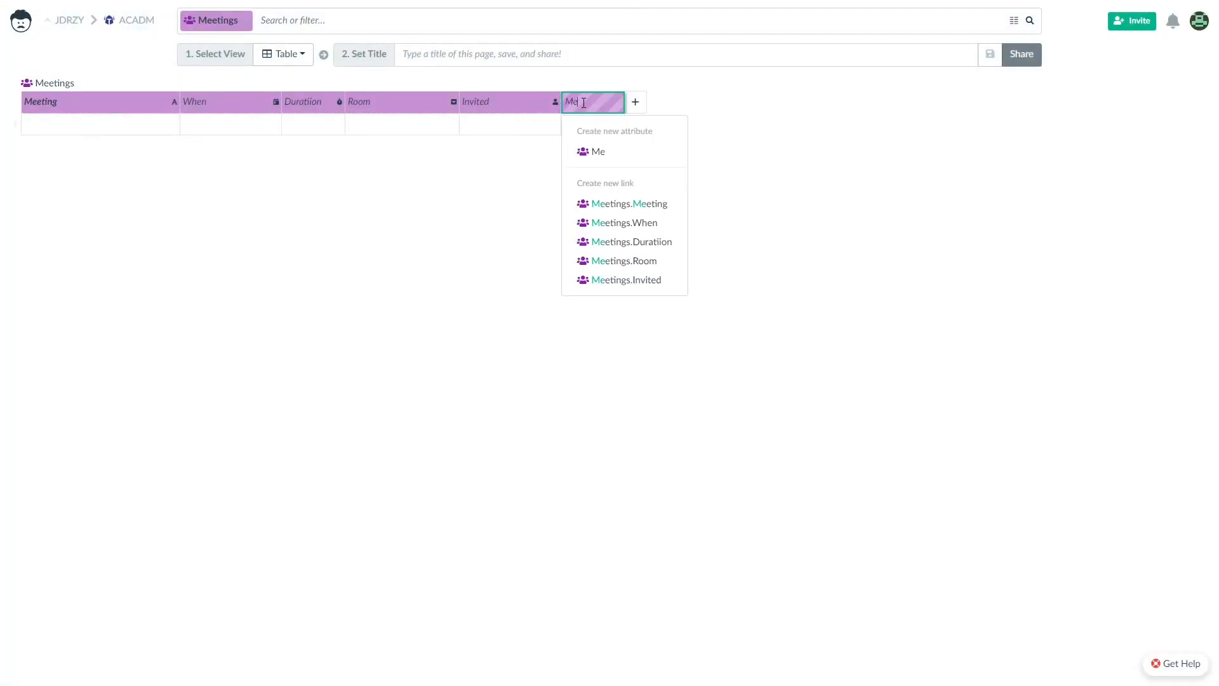
pyautogui.press('Return')
pyautogui.rightClick(582, 101)
pyautogui.click(635, 134)
pyautogui.click(667, 97)
pyautogui.click(603, 367)
pyautogui.click(740, 260)
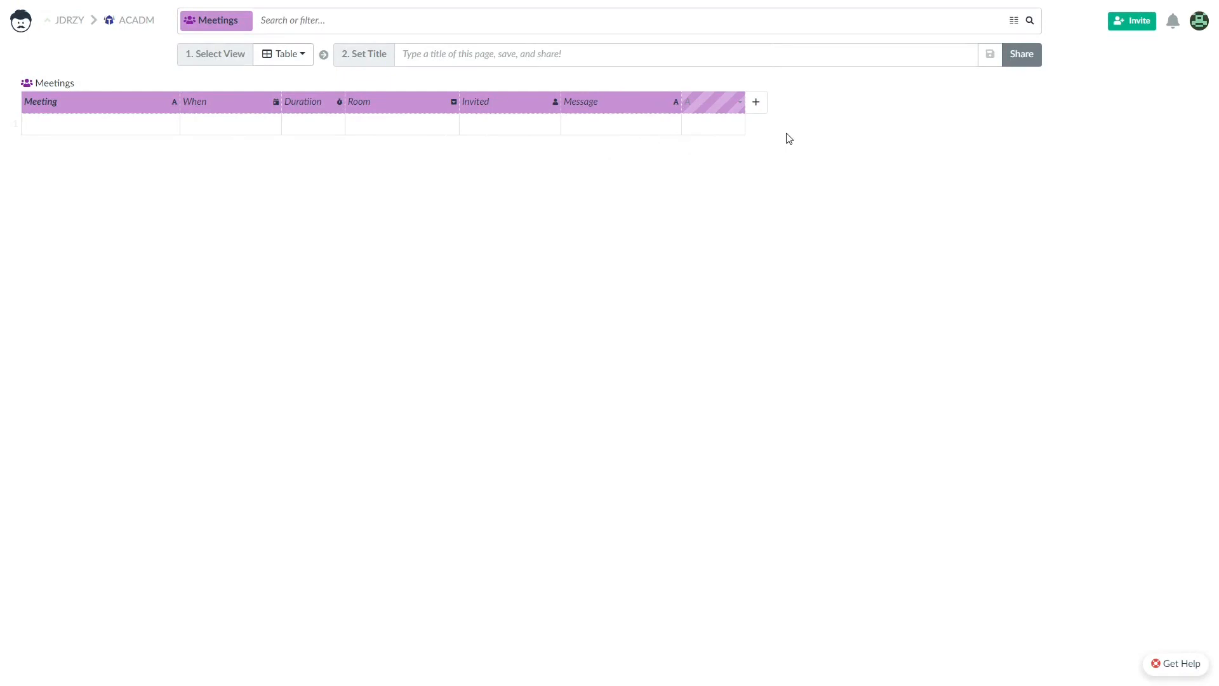
pyautogui.click(36, 23)
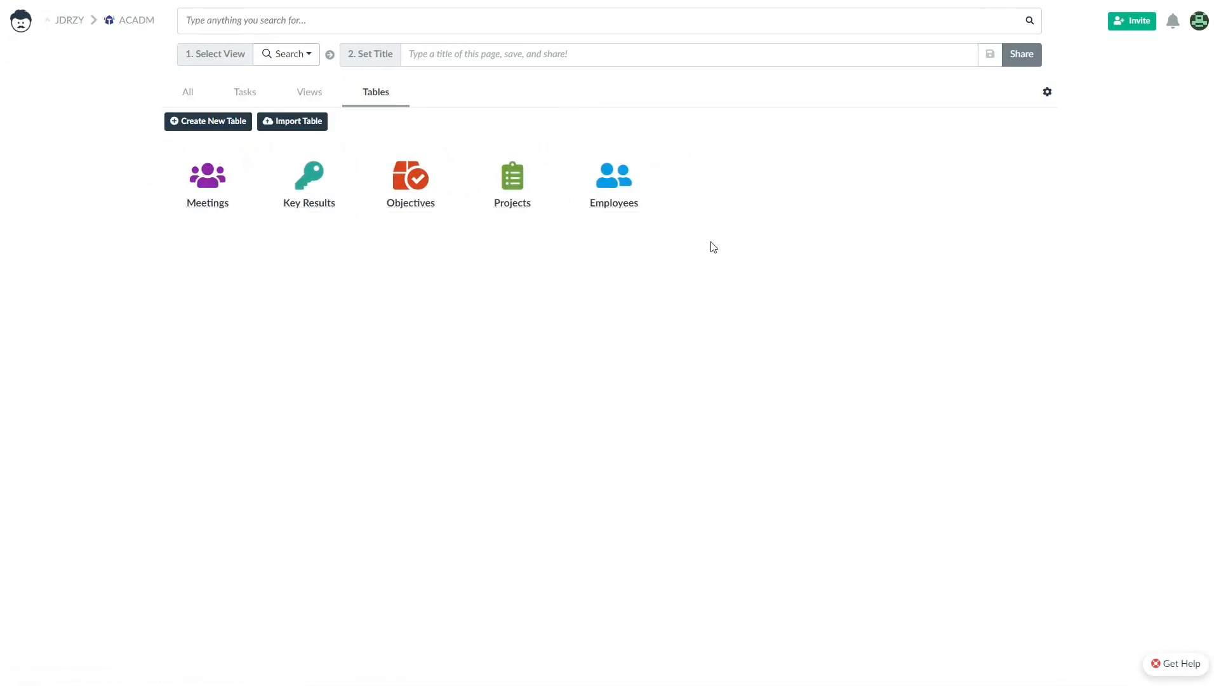